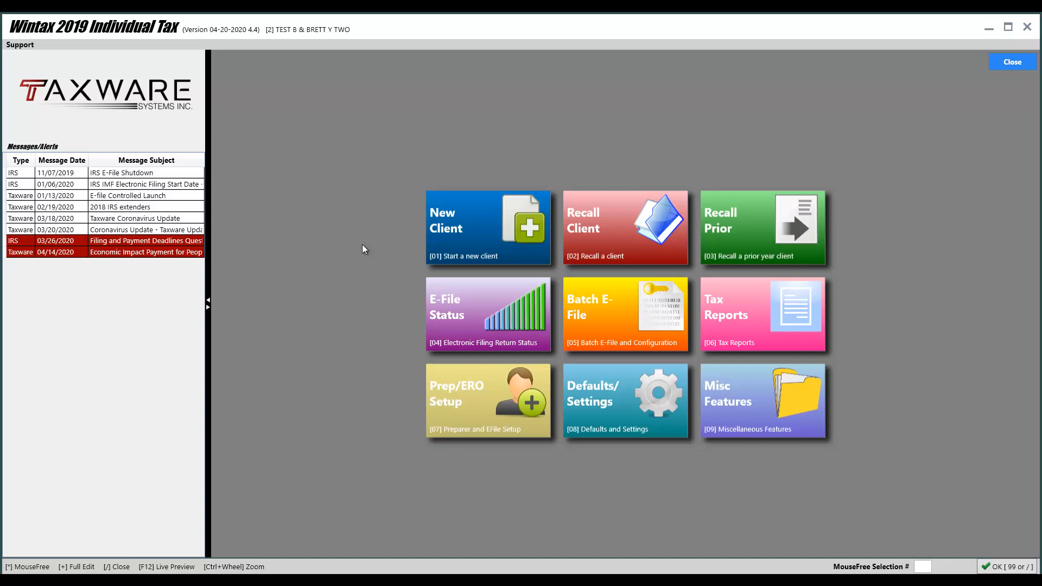
Step: Recall the tax return of the second client in the list and open its Schedule E for supplemental income
{"action": "left_click", "coordinate": [600, 234]}
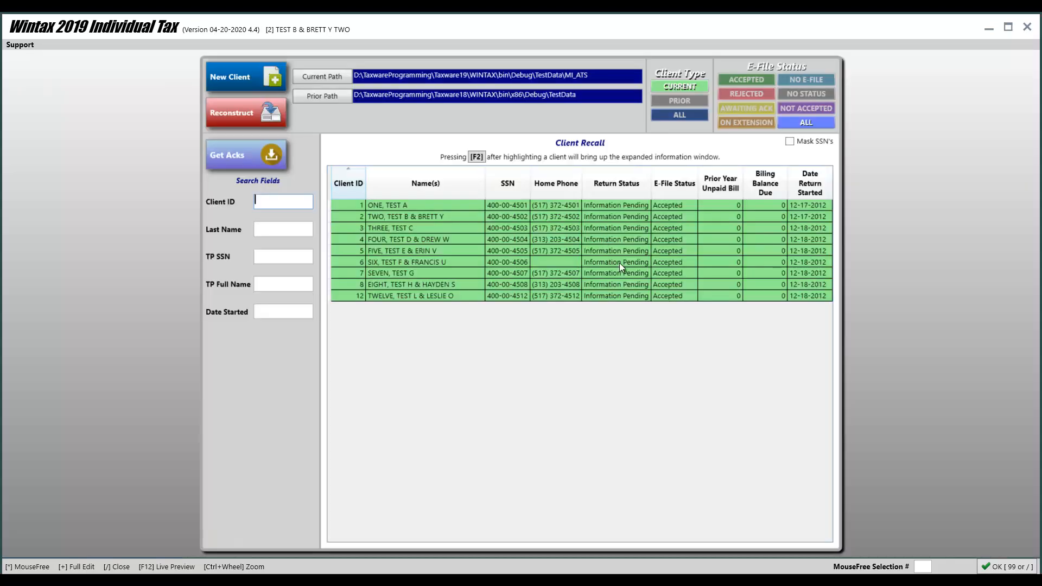
{"action": "left_click", "coordinate": [404, 216]}
{"action": "double_click", "coordinate": [403, 216]}
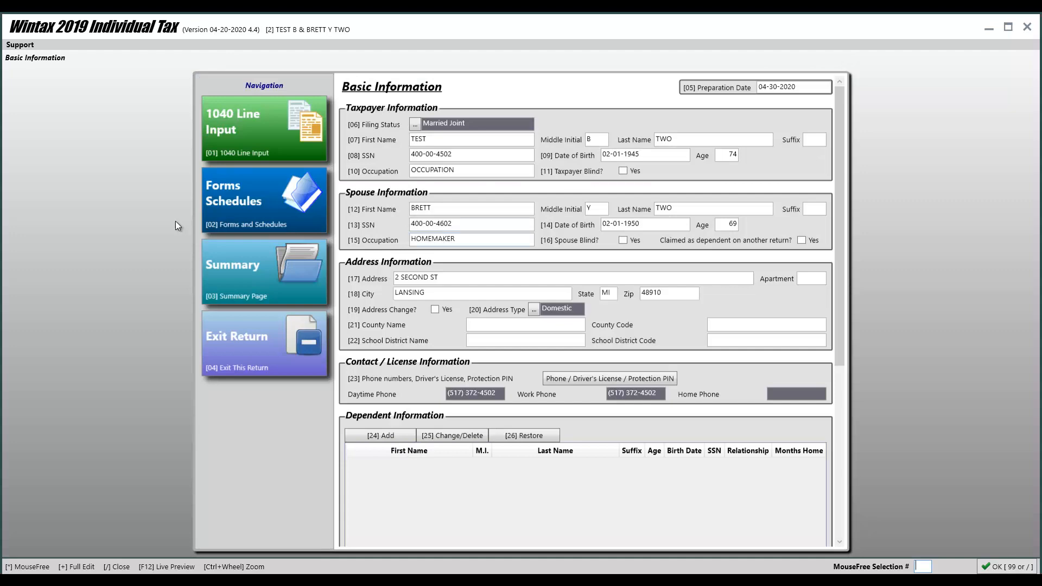
{"action": "left_click", "coordinate": [233, 204]}
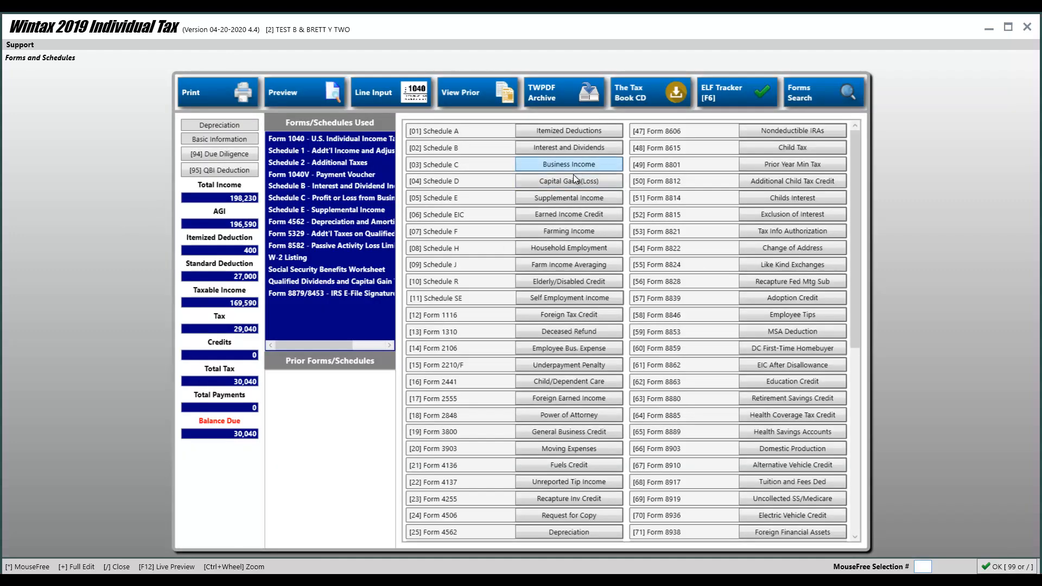
{"action": "left_click", "coordinate": [569, 198]}
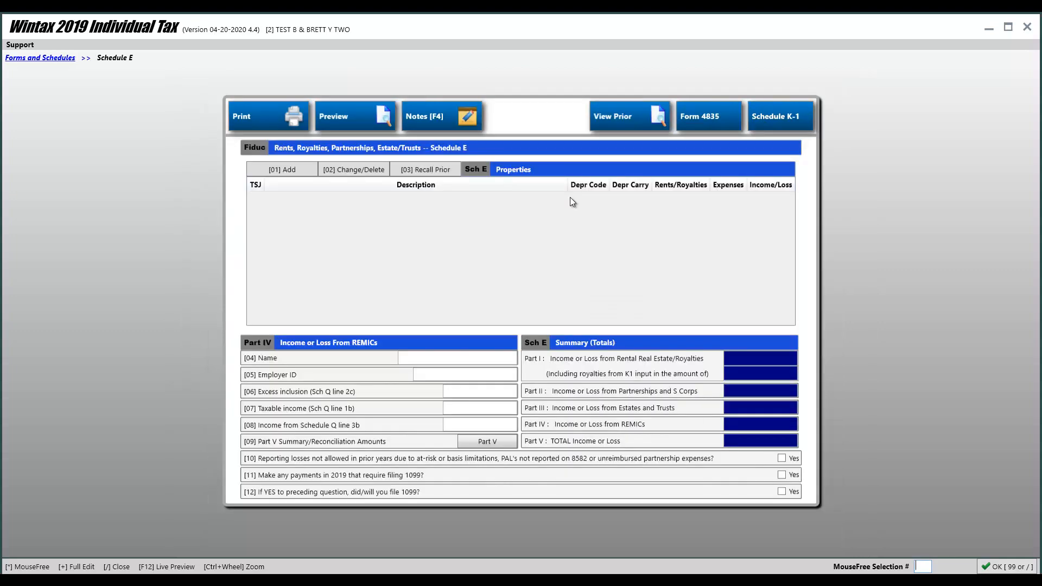
Step: Add a property to Schedule E and enter 5,000 as its payments received
{"action": "left_click", "coordinate": [283, 169]}
{"action": "left_click", "coordinate": [497, 305]}
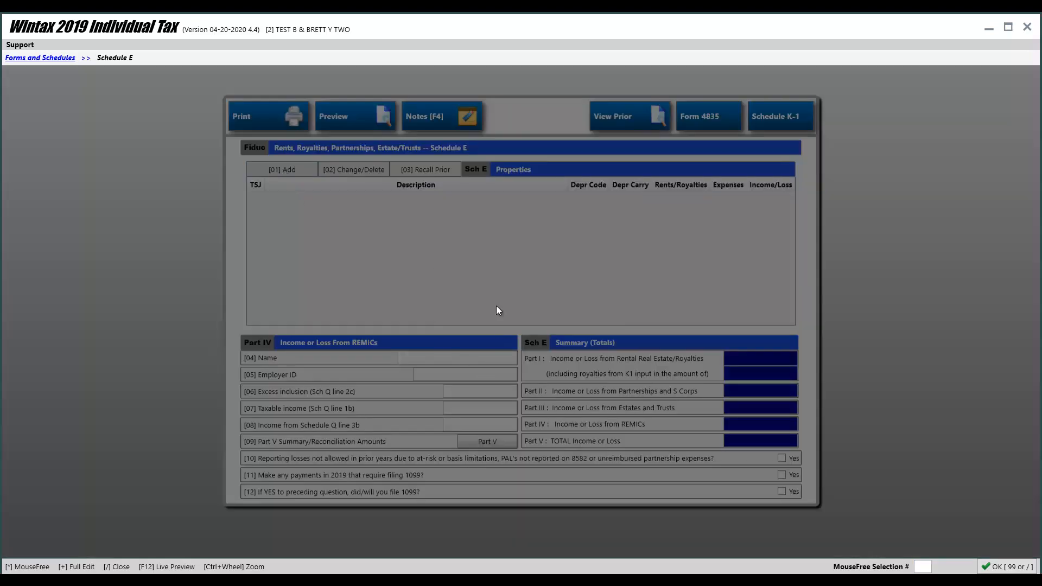
{"action": "left_click", "coordinate": [656, 384]}
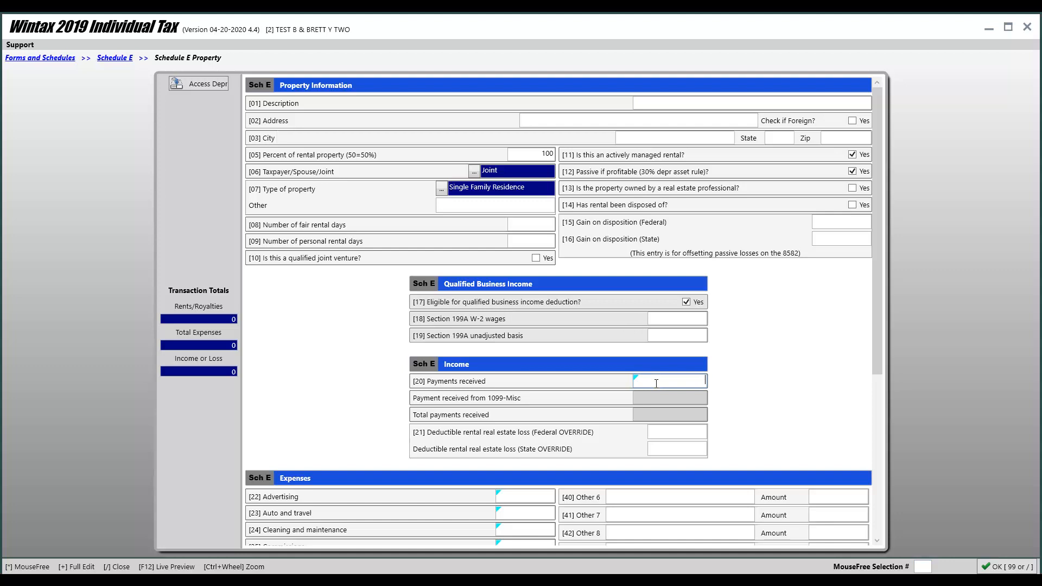
{"action": "type", "text": "5000"}
{"action": "key", "text": "Tab"}
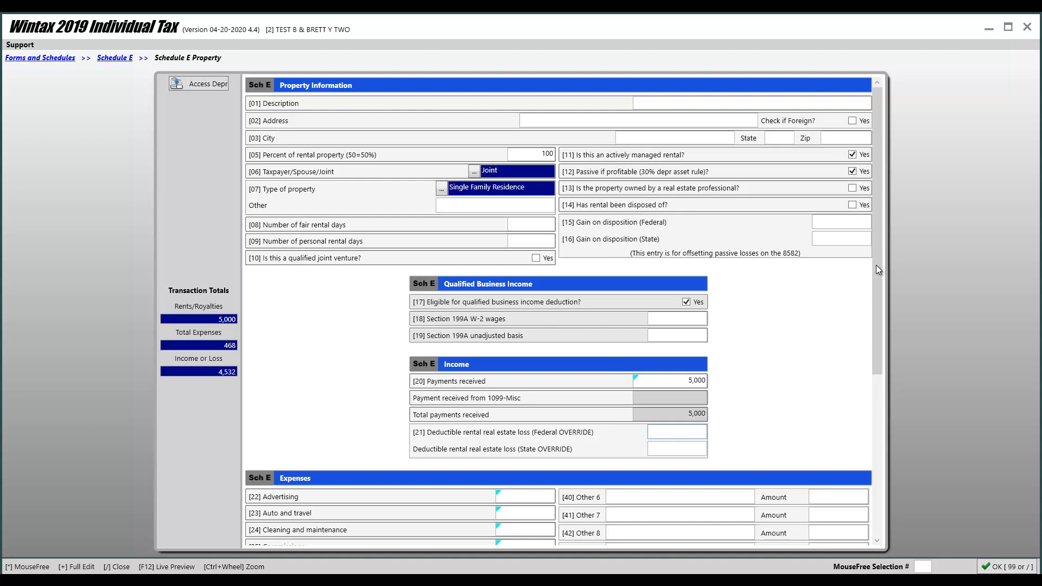
Step: Check the federal and state depreciation amounts carried into the property's expenses, and return to Forms and Schedules
{"action": "left_click_drag", "start_coordinate": [878, 270], "coordinate": [880, 431]}
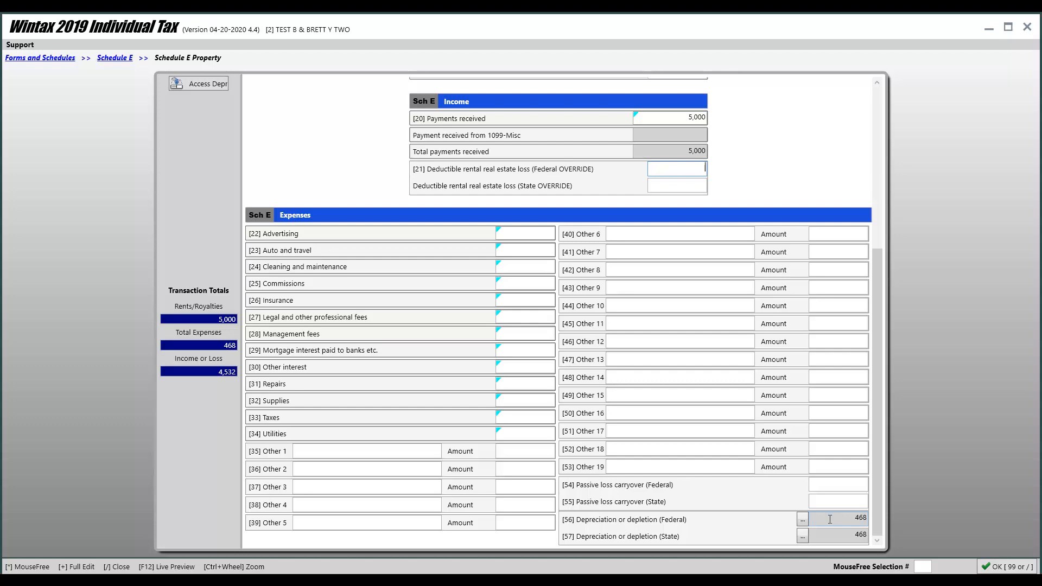
{"action": "left_click", "coordinate": [1020, 568]}
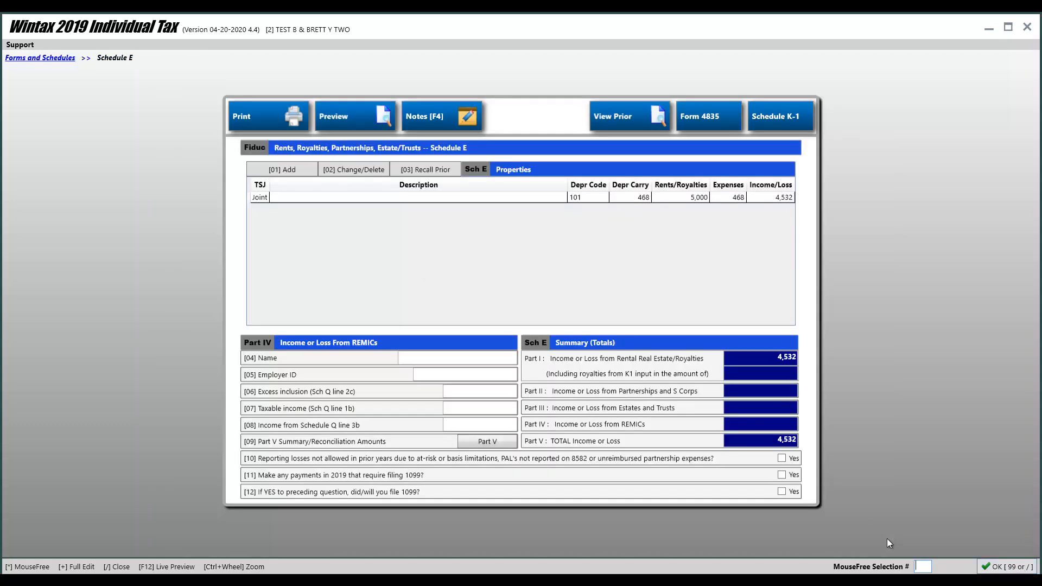
{"action": "left_click", "coordinate": [994, 568]}
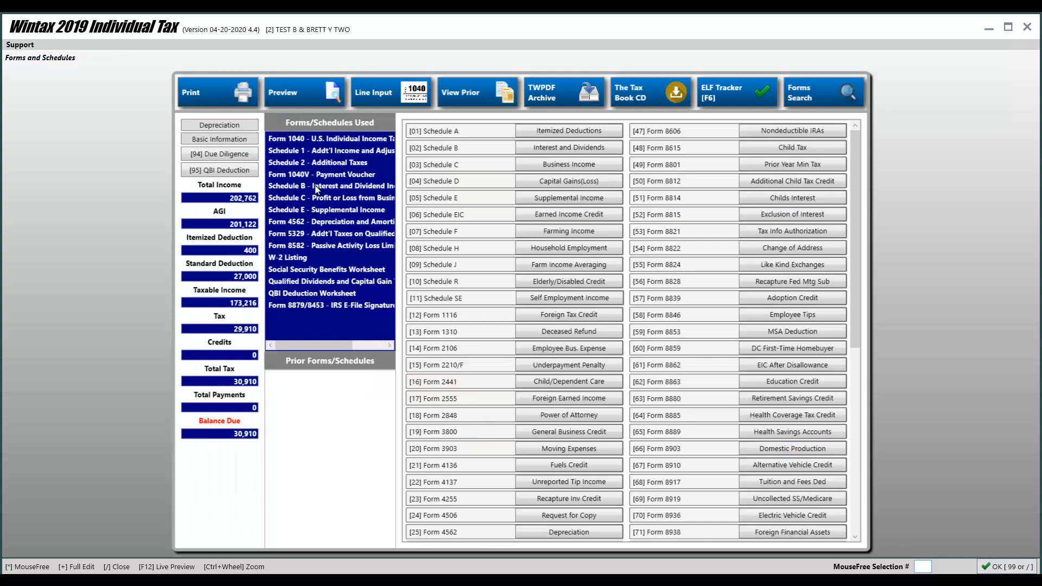
Step: Check the depreciation file name among the other selections in the return's basic information
{"action": "left_click", "coordinate": [202, 140]}
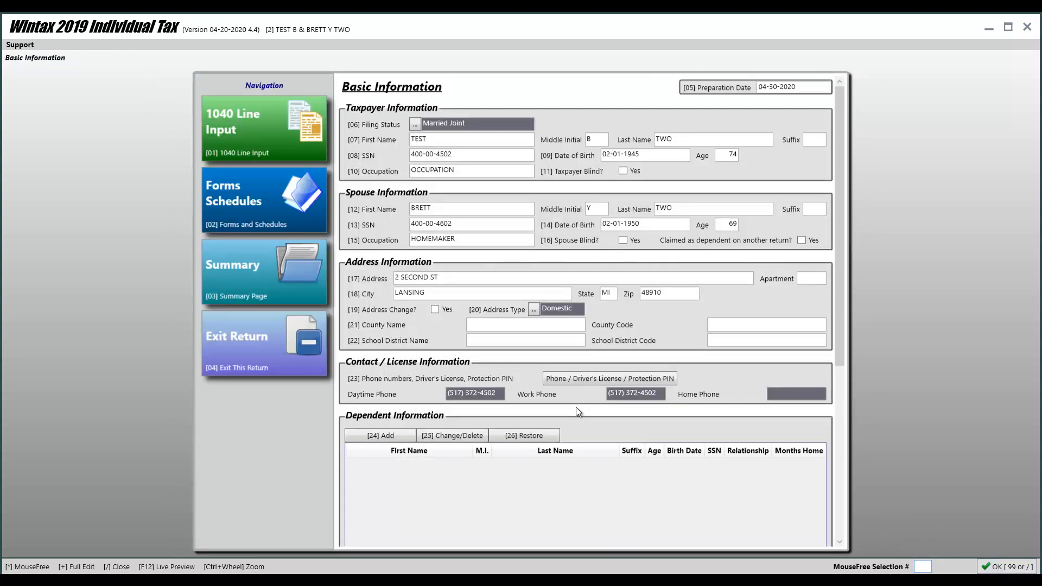
{"action": "scroll", "coordinate": [576, 407], "scroll_direction": "down", "scroll_amount": 5}
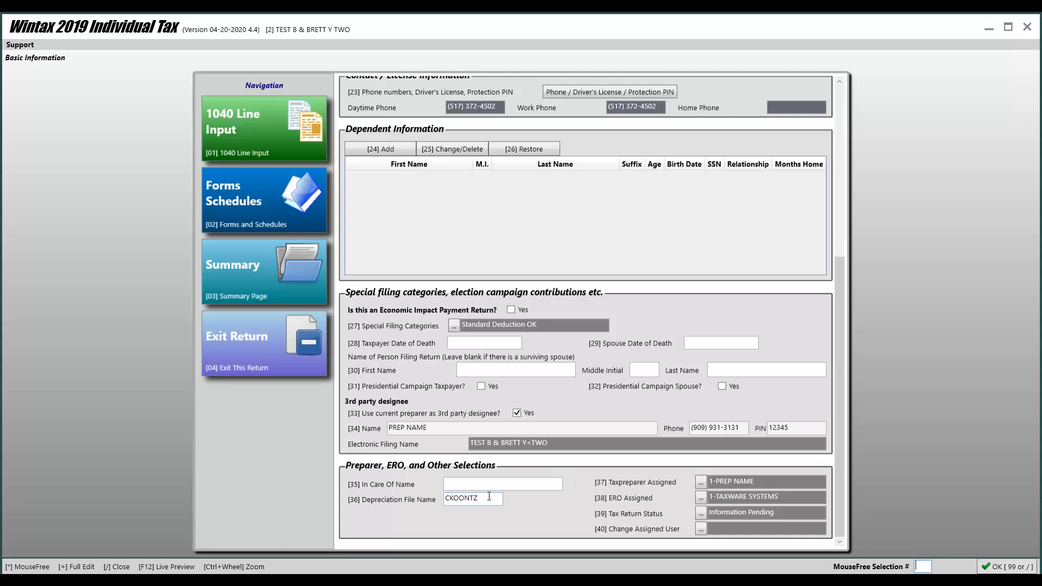
{"action": "left_click", "coordinate": [1005, 568]}
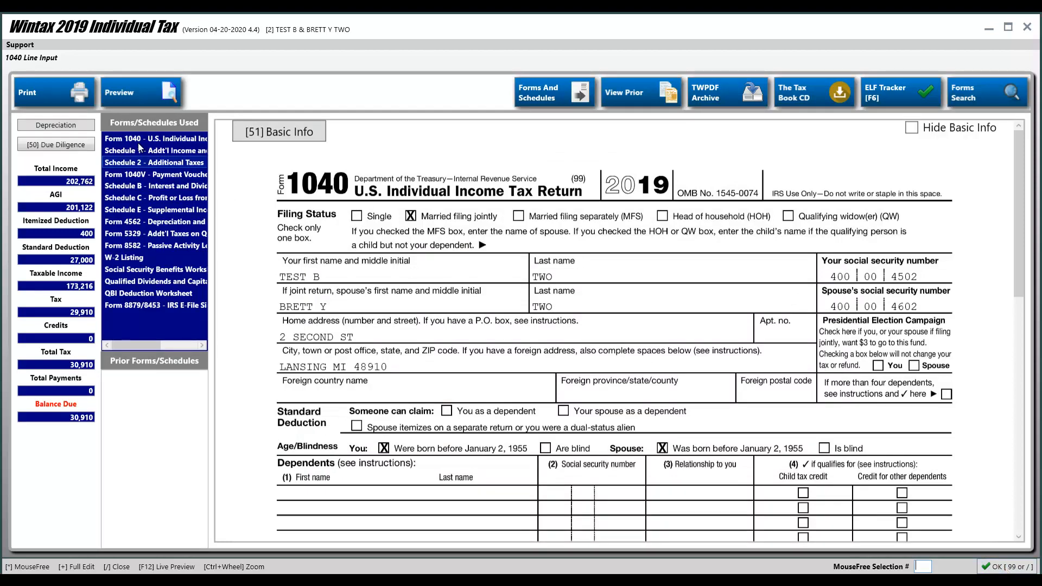
Step: Open the linked depreciation client from the 1040 return, exit it, and create a Form 4562 for each carry code
{"action": "left_click", "coordinate": [56, 126]}
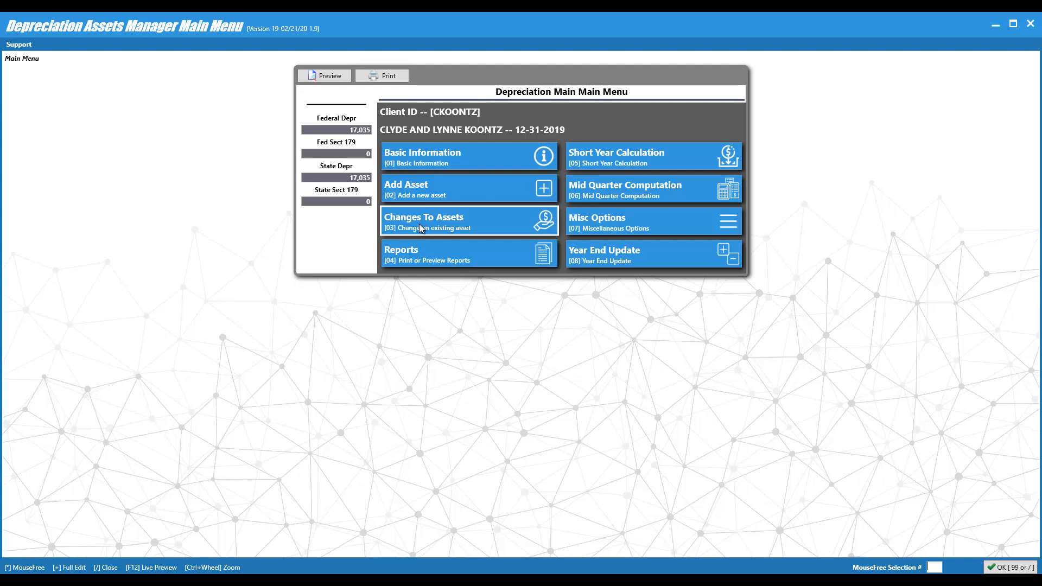
{"action": "left_click", "coordinate": [1006, 569]}
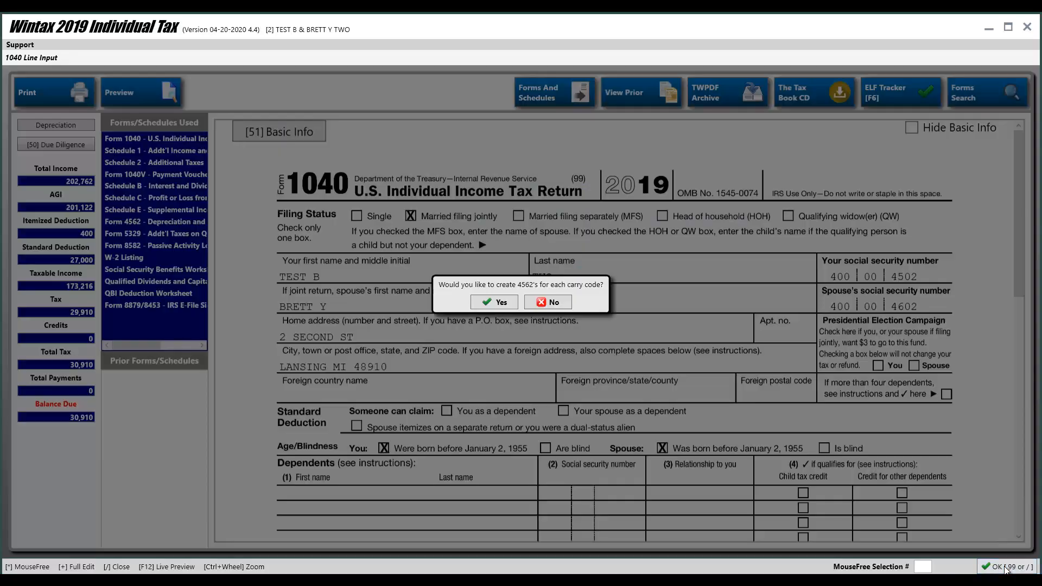
{"action": "left_click", "coordinate": [494, 302]}
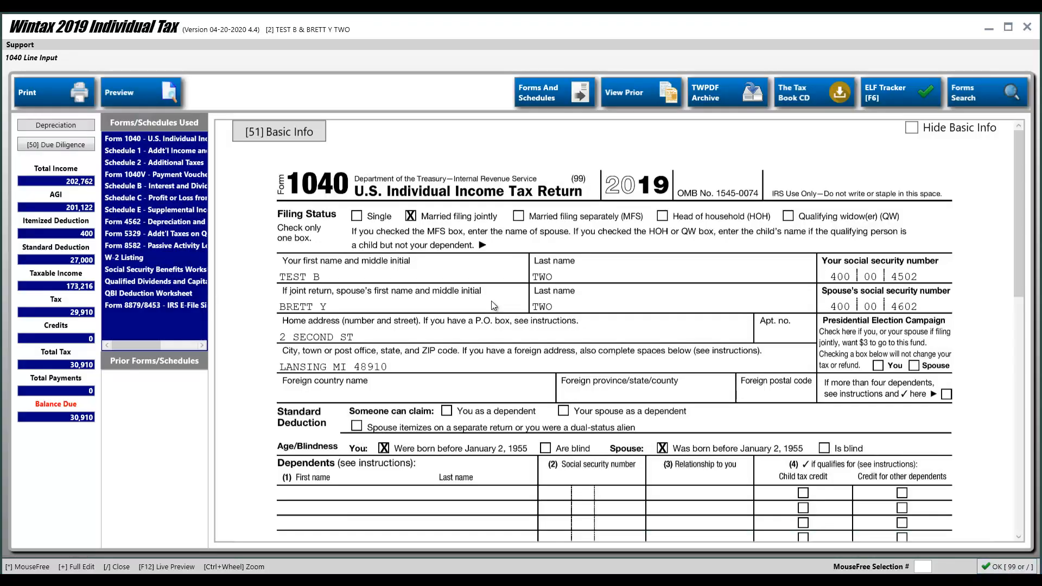
{"action": "scroll", "coordinate": [732, 451], "scroll_direction": "down", "scroll_amount": 4}
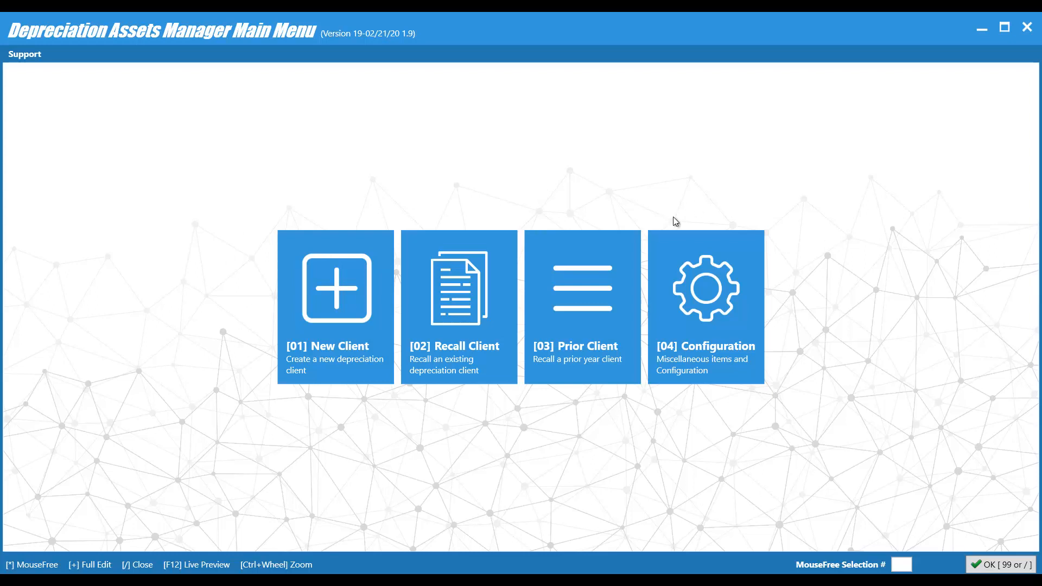
Step: Switch to Depreciation Assets Manager, recall the depreciation client linked to the return, view its main menu and close it
{"action": "left_click", "coordinate": [484, 354]}
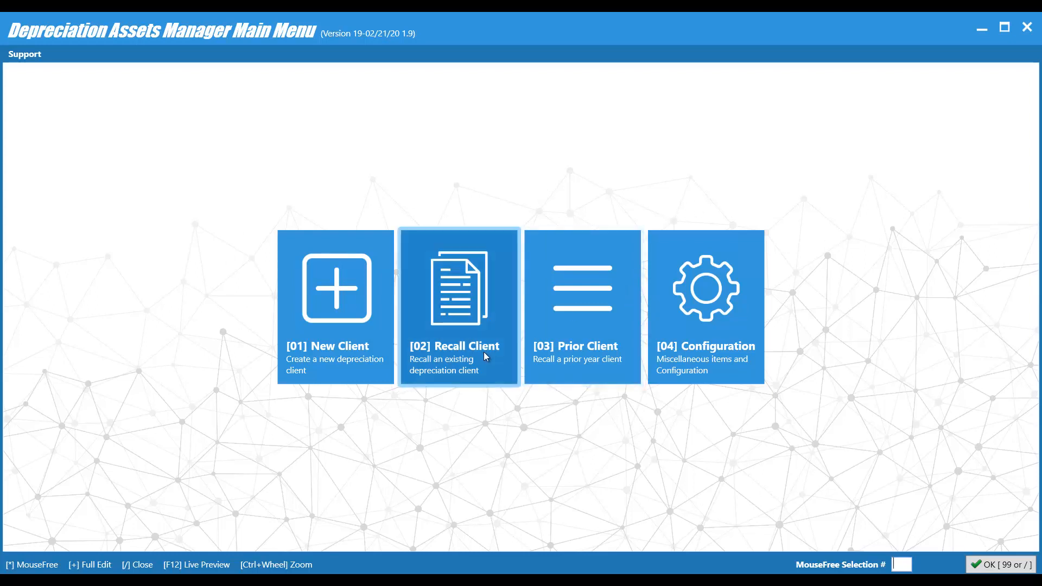
{"action": "left_click", "coordinate": [455, 272]}
{"action": "left_click", "coordinate": [475, 201]}
{"action": "double_click", "coordinate": [475, 202]}
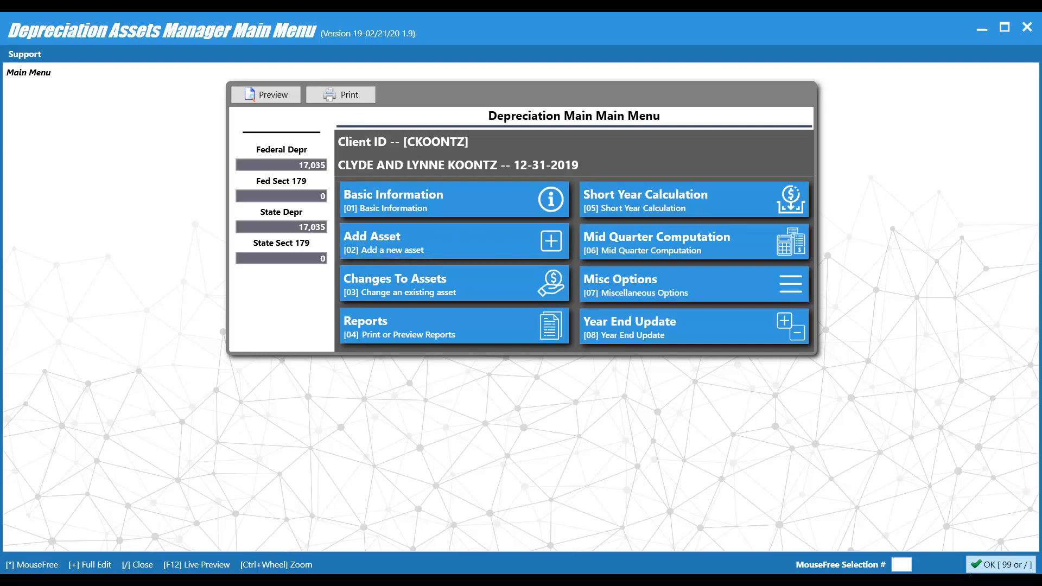
{"action": "left_click", "coordinate": [977, 565]}
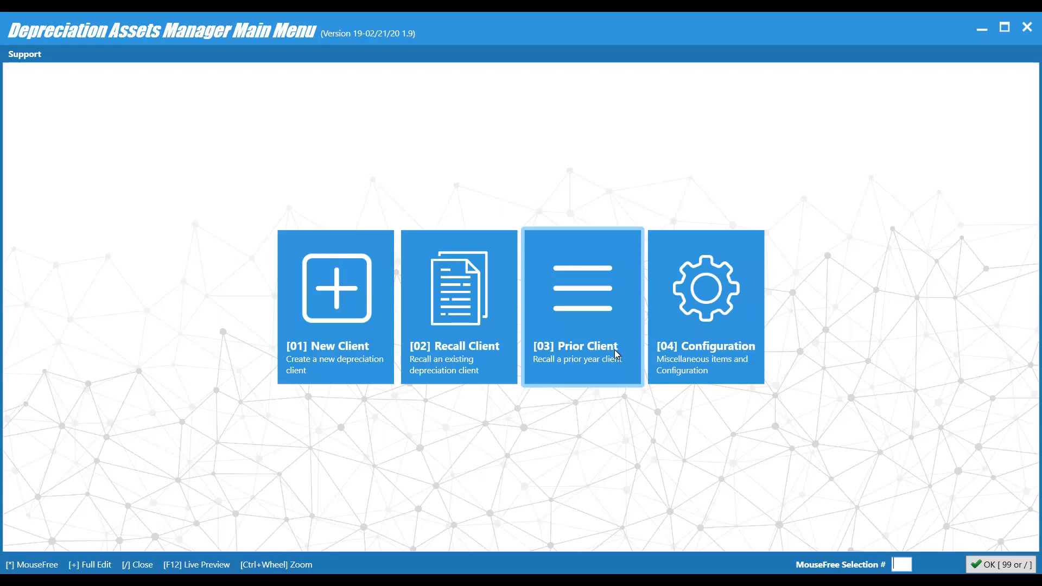
Step: Review the miscellaneous options and configuration, including the department title list
{"action": "left_click", "coordinate": [709, 350]}
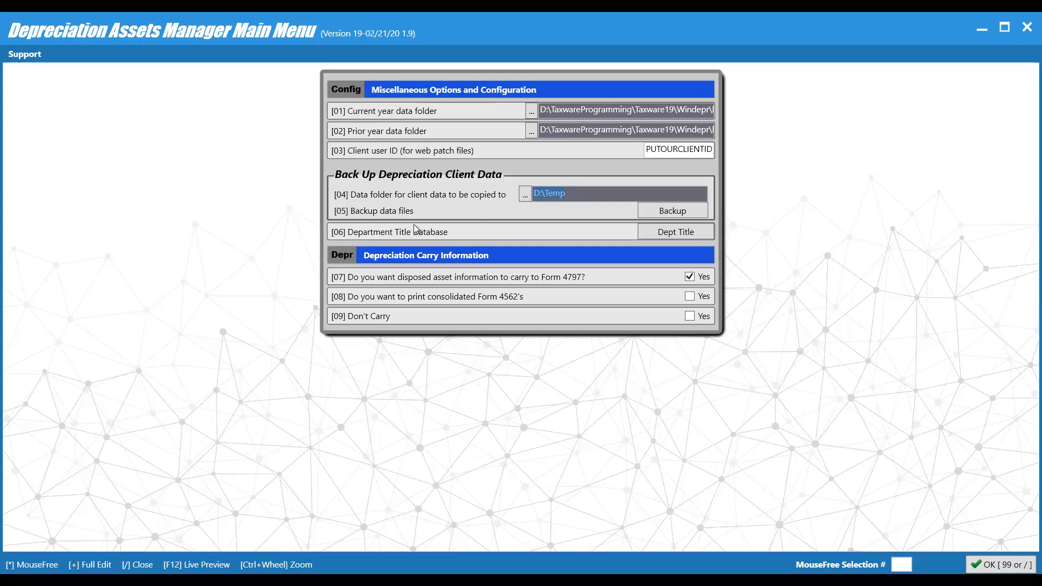
{"action": "left_click", "coordinate": [661, 231]}
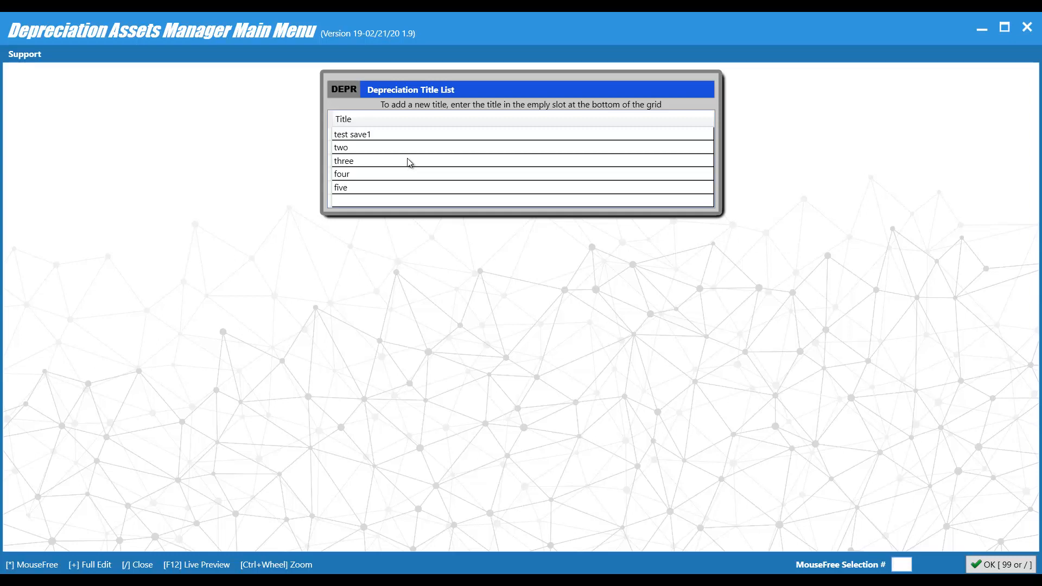
{"action": "left_click", "coordinate": [1006, 569]}
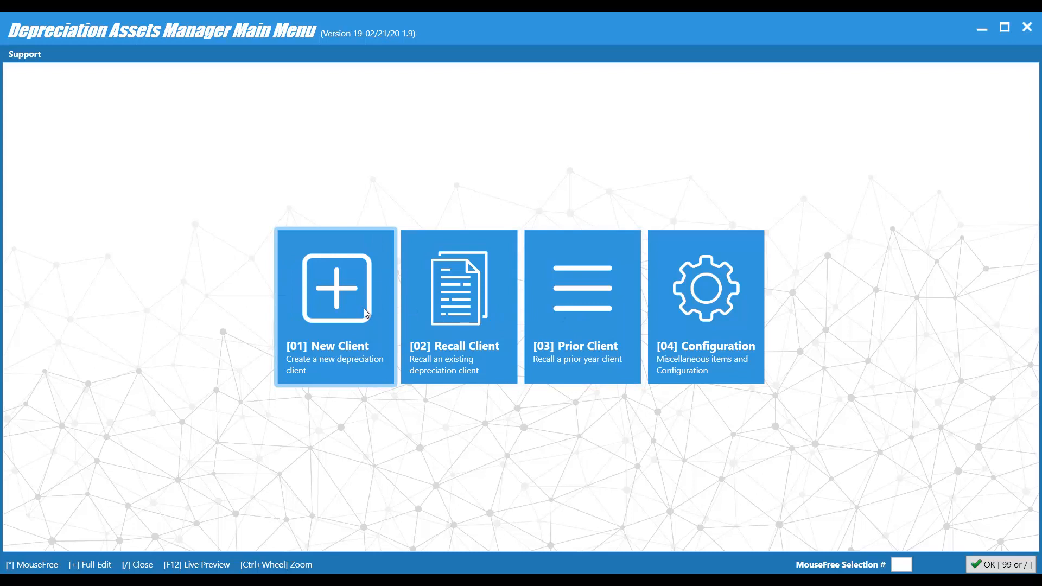
Step: Create a new depreciation client and enter a unique client ID
{"action": "left_click", "coordinate": [342, 359]}
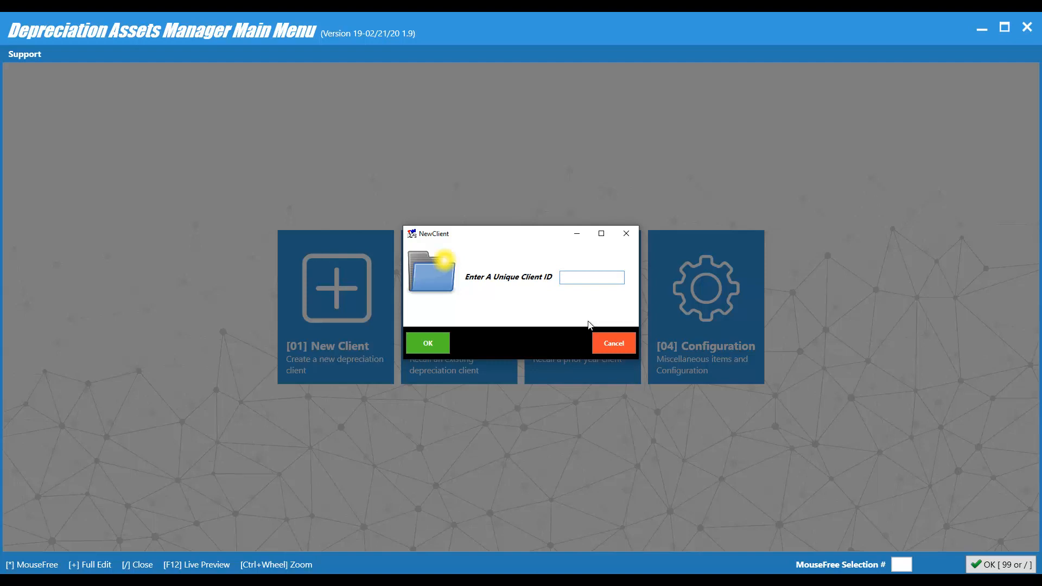
{"action": "type", "text": "JOHNCONTR"}
{"action": "left_click", "coordinate": [429, 343]}
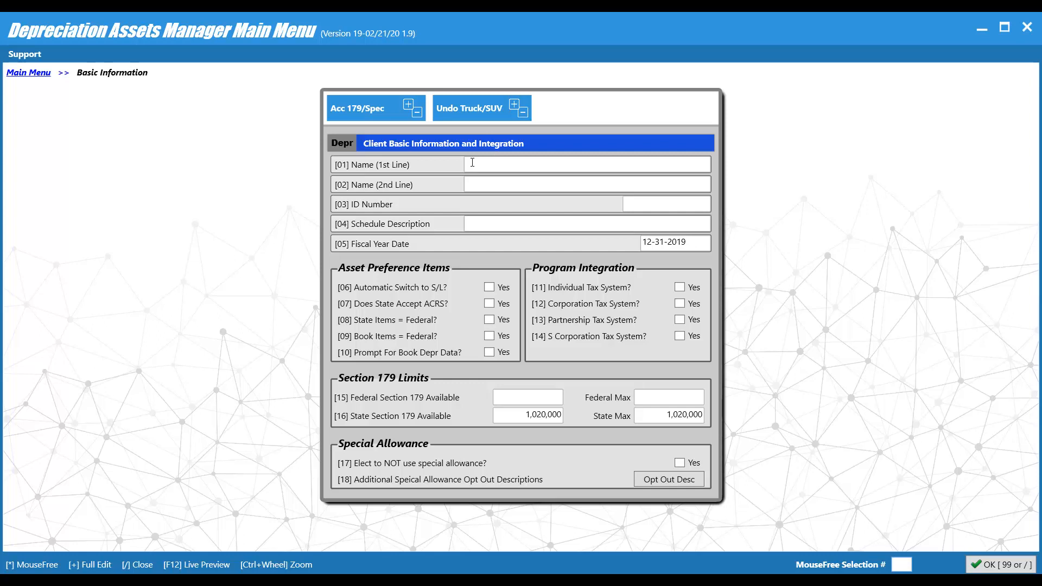
Step: Enter JOHNS CONSTRUCTION as the first name line in the new client's basic information
{"action": "left_click", "coordinate": [473, 163]}
{"action": "type", "text": "JOHN"}
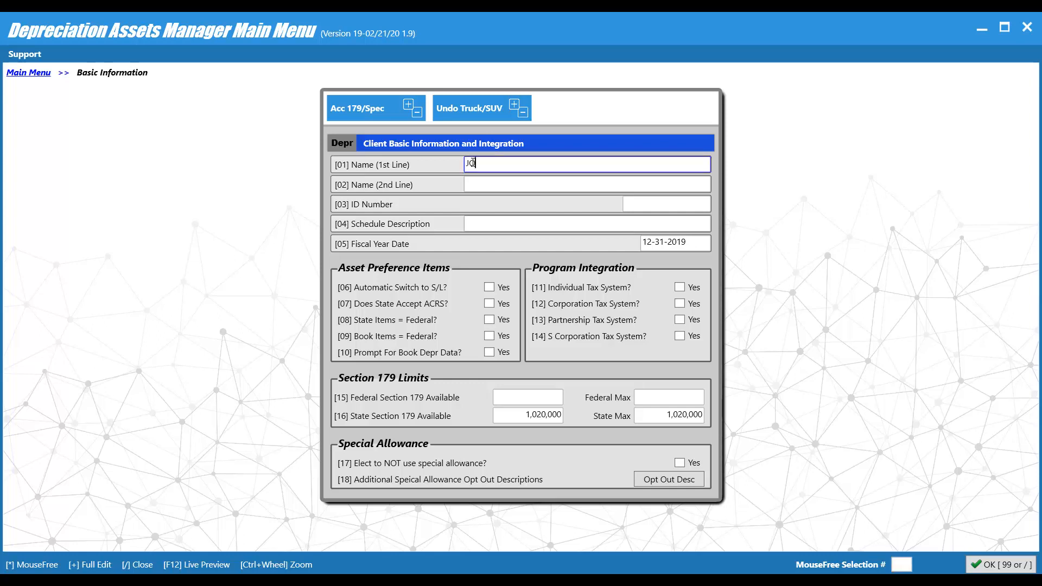
{"action": "type", "text": "S CIOM"}
{"action": "key", "text": "BackSpace"}
{"action": "key", "text": "BackSpace"}
{"action": "key", "text": "BackSpace"}
{"action": "type", "text": "ONSTRUCTION"}
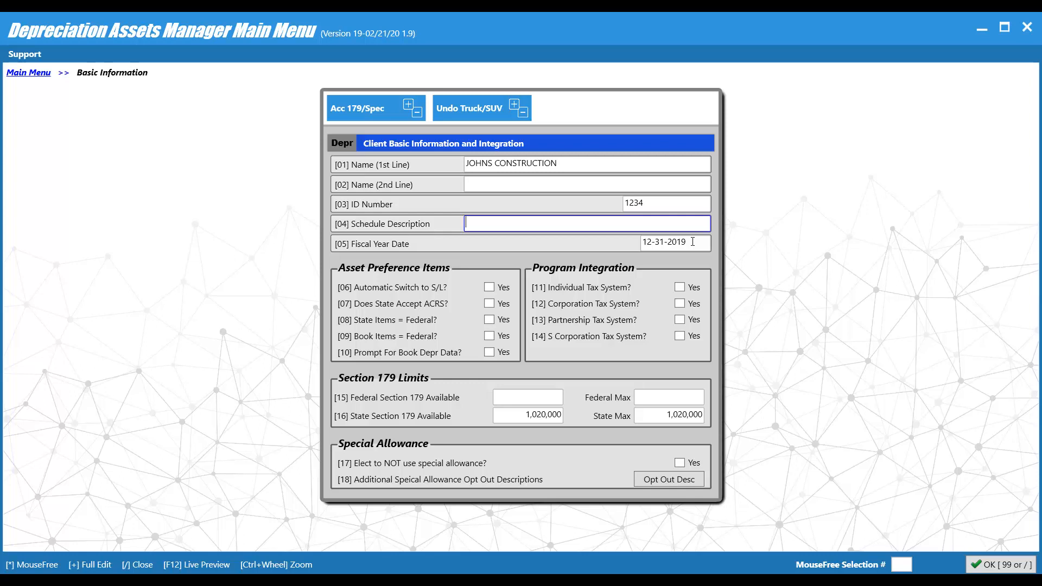
Step: Check the fiscal year date and enable the State Items = Federal asset preference
{"action": "left_click_drag", "start_coordinate": [692, 242], "coordinate": [670, 241]}
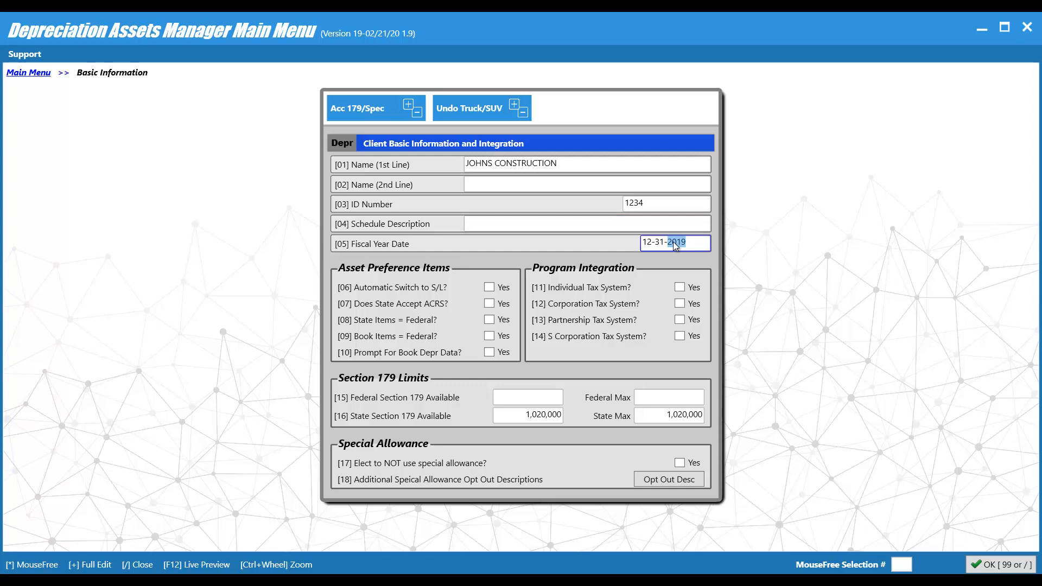
{"action": "left_click", "coordinate": [693, 246]}
{"action": "left_click", "coordinate": [490, 321]}
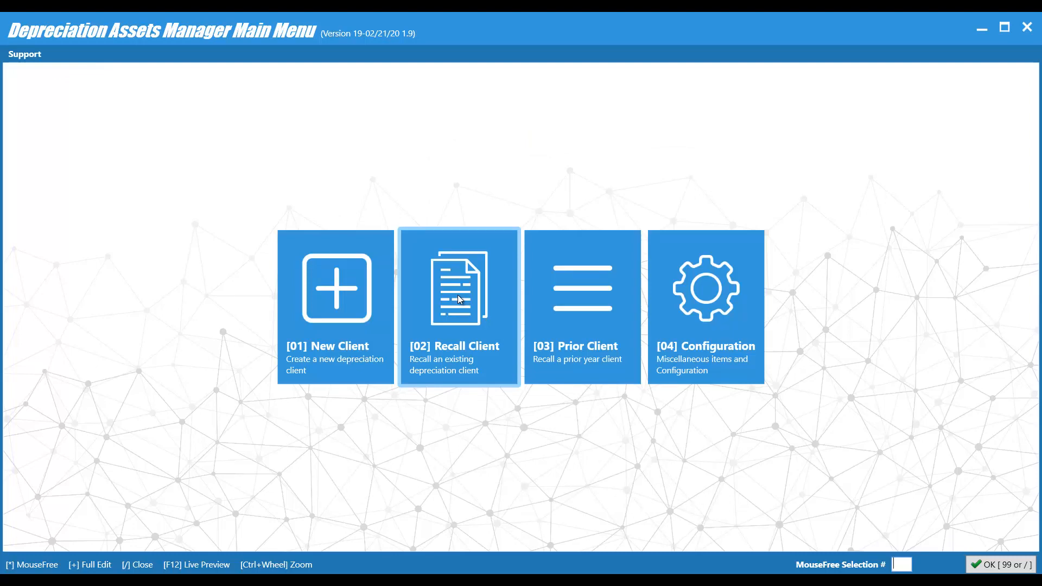
Step: Browse the client recall list with the current, prior and all filters, and return to the start screen
{"action": "left_click", "coordinate": [459, 295]}
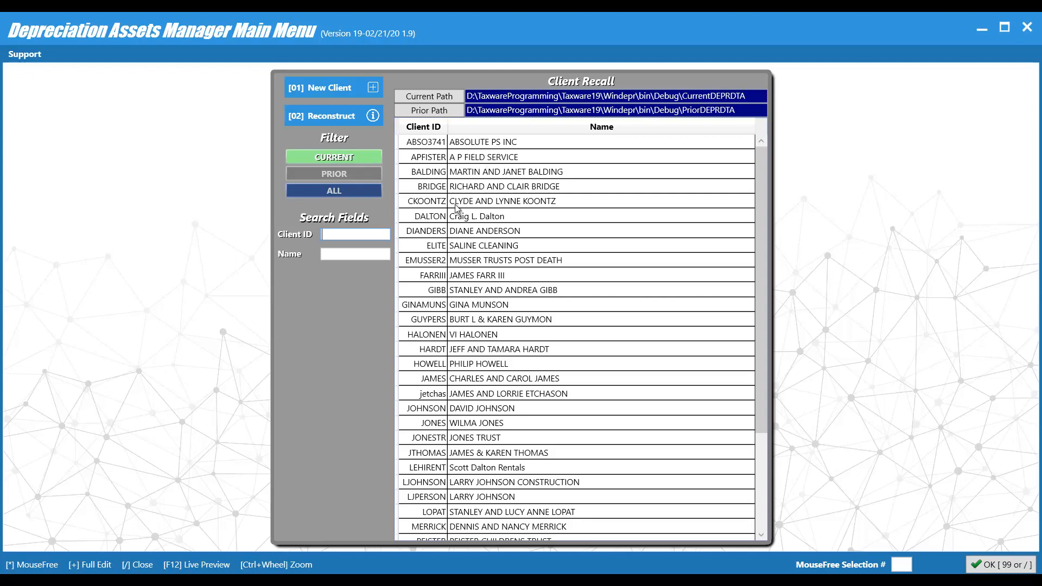
{"action": "scroll", "coordinate": [563, 391], "scroll_direction": "down", "scroll_amount": 3}
{"action": "scroll", "coordinate": [563, 391], "scroll_direction": "up", "scroll_amount": 3}
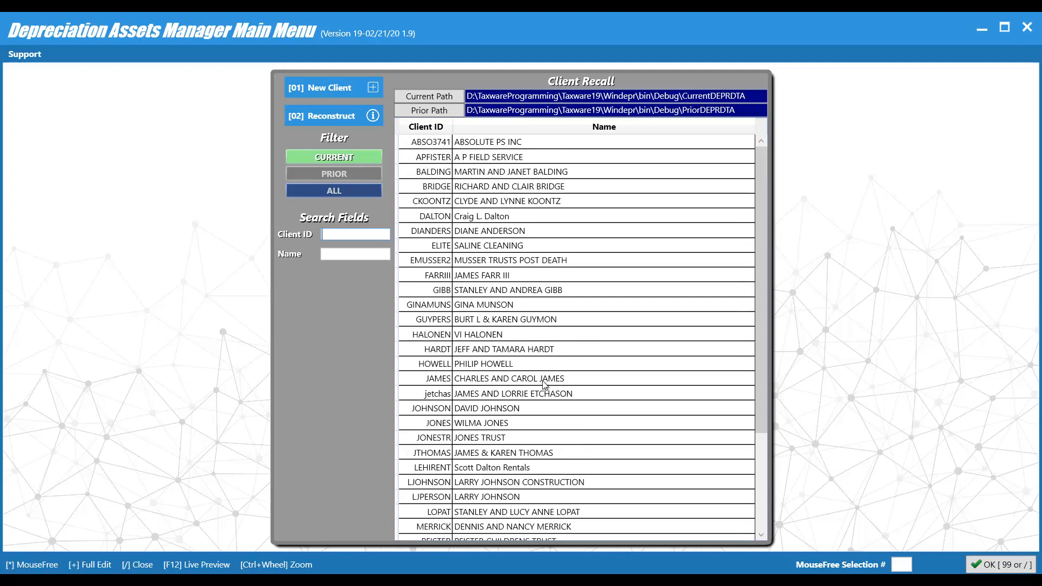
{"action": "left_click", "coordinate": [353, 173]}
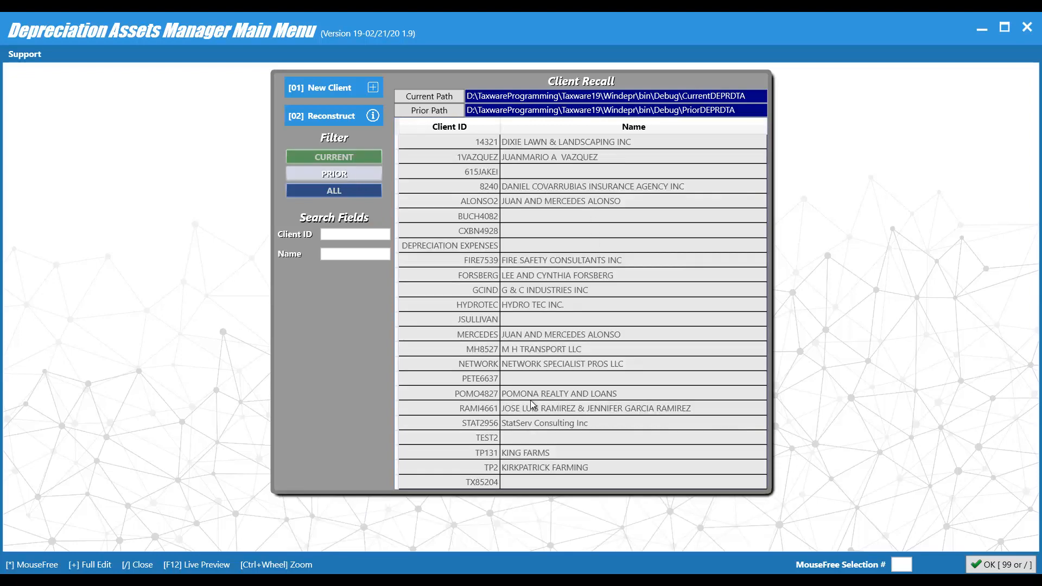
{"action": "left_click", "coordinate": [349, 191]}
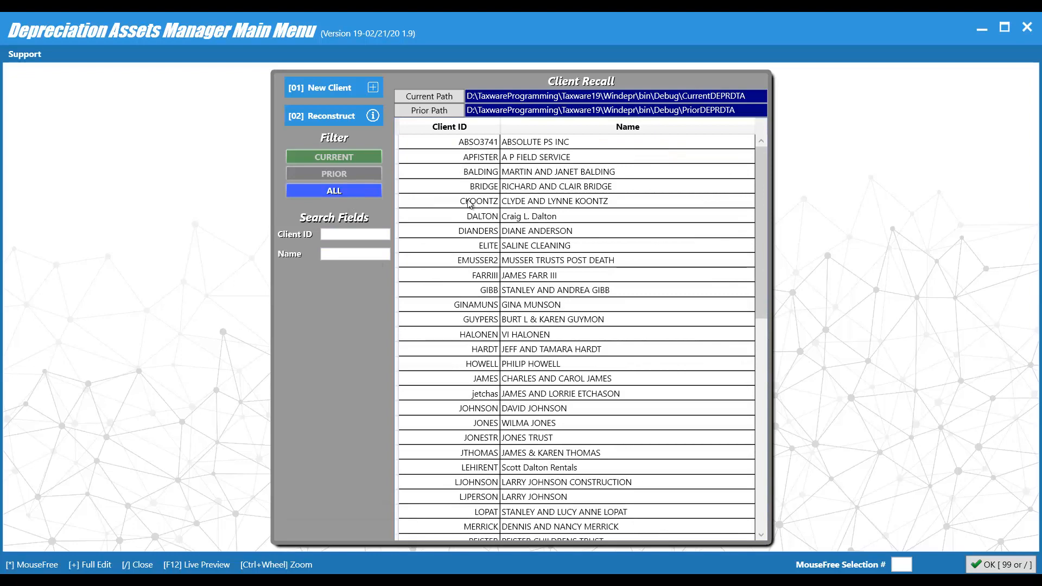
{"action": "scroll", "coordinate": [463, 239], "scroll_direction": "down", "scroll_amount": 11}
{"action": "scroll", "coordinate": [507, 409], "scroll_direction": "up", "scroll_amount": 11}
{"action": "left_click", "coordinate": [991, 566]}
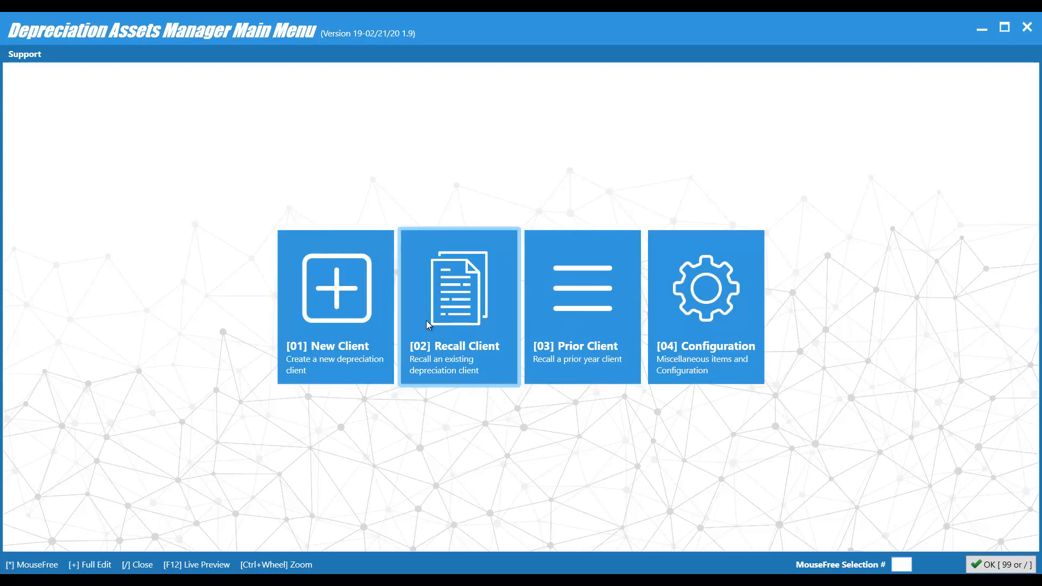
Step: Open the list of prior-year depreciation clients
{"action": "left_click", "coordinate": [574, 358]}
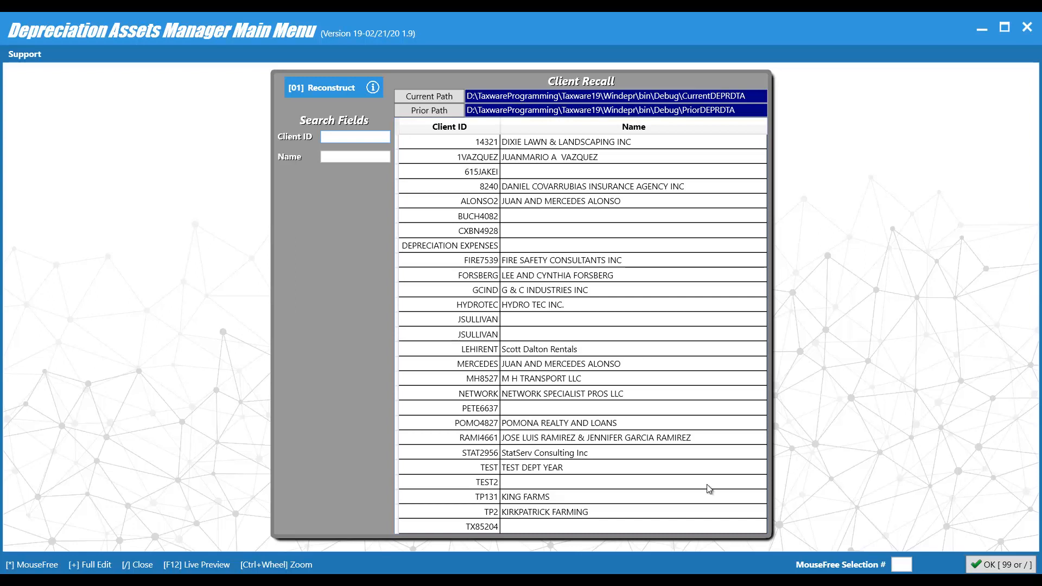
Step: Leave the prior-year list and examine the client recall list with the prior and all filters
{"action": "left_click", "coordinate": [993, 570]}
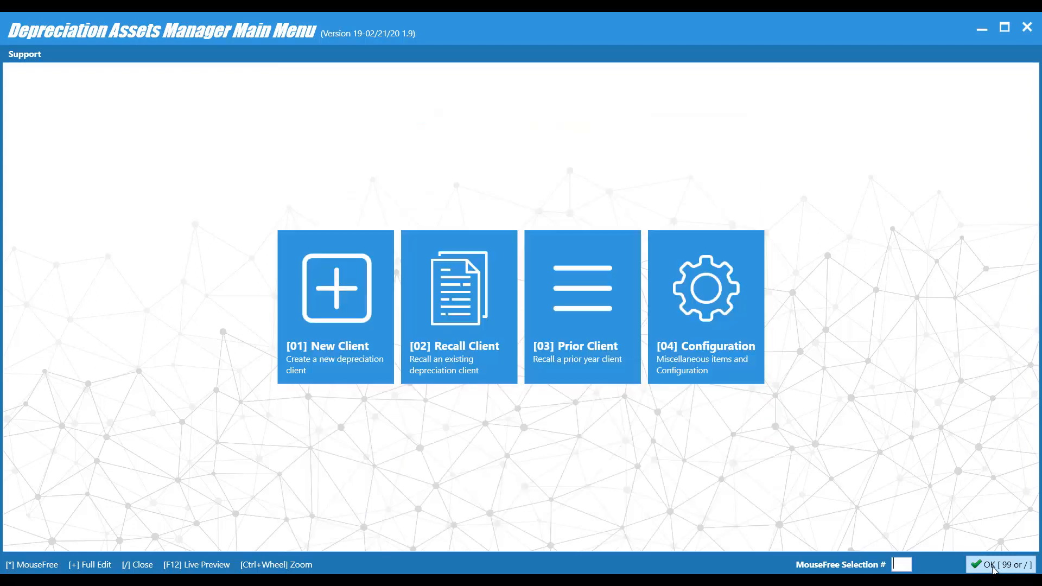
{"action": "left_click", "coordinate": [473, 309]}
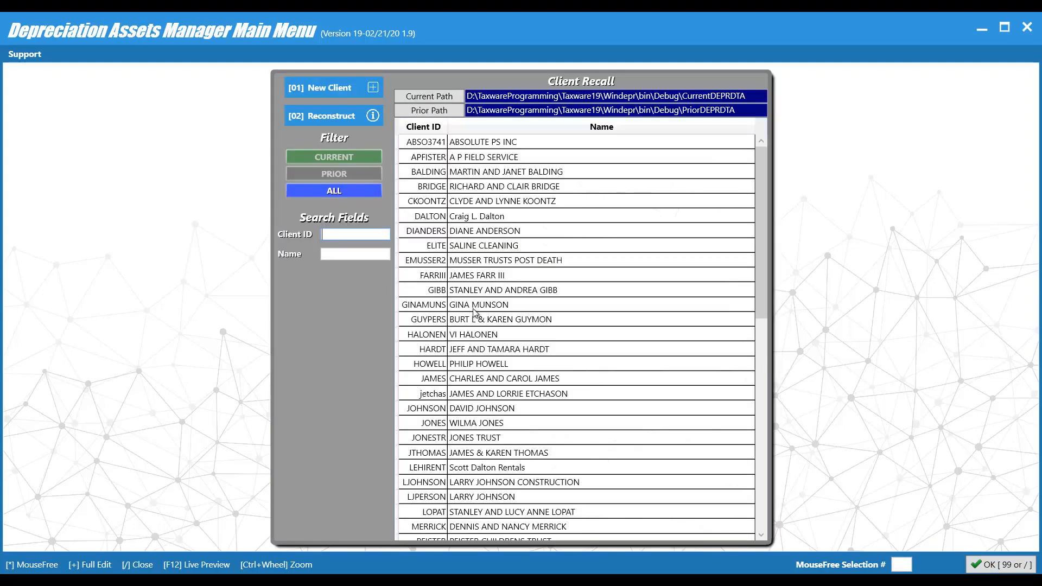
{"action": "left_click", "coordinate": [305, 172]}
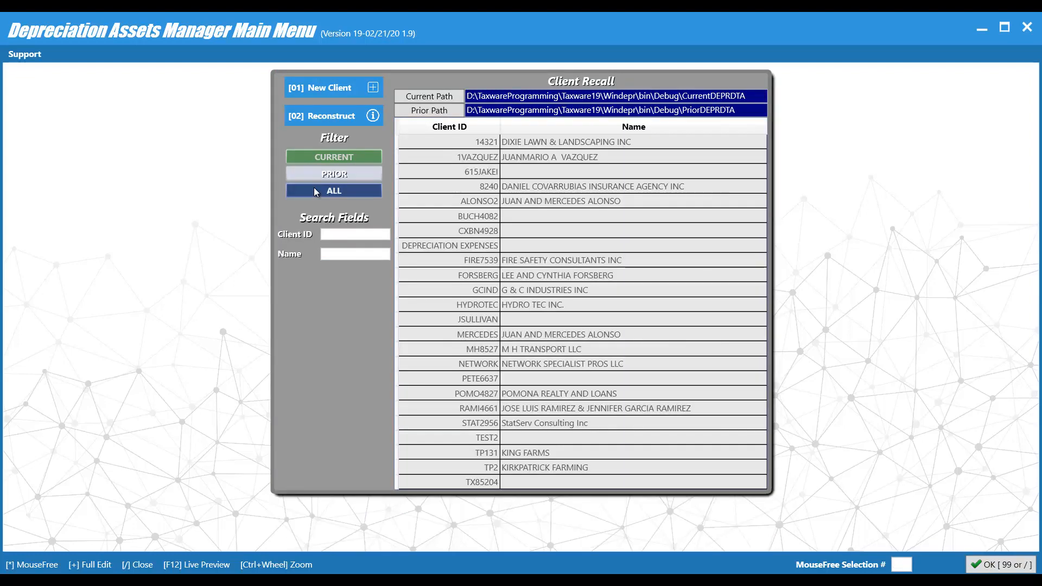
{"action": "left_click", "coordinate": [314, 188]}
{"action": "scroll", "coordinate": [487, 227], "scroll_direction": "down", "scroll_amount": 15}
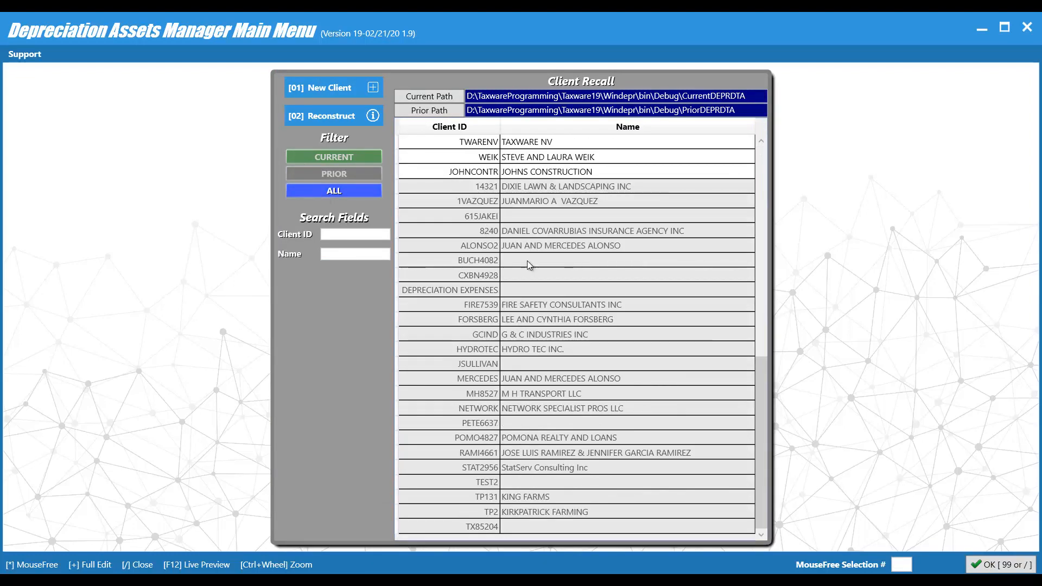
{"action": "scroll", "coordinate": [523, 321], "scroll_direction": "up", "scroll_amount": 7}
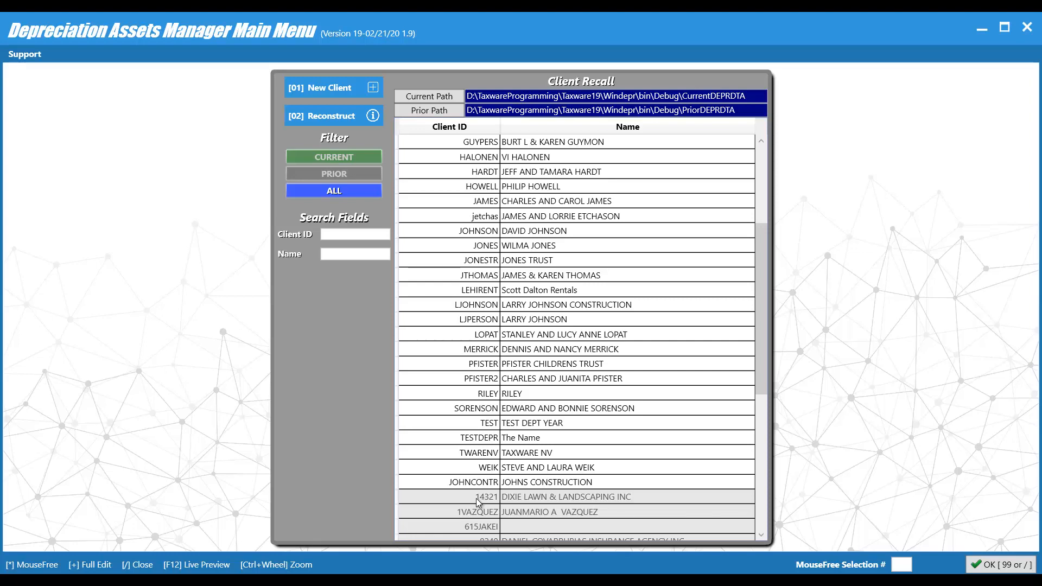
{"action": "scroll", "coordinate": [475, 497], "scroll_direction": "down", "scroll_amount": 1}
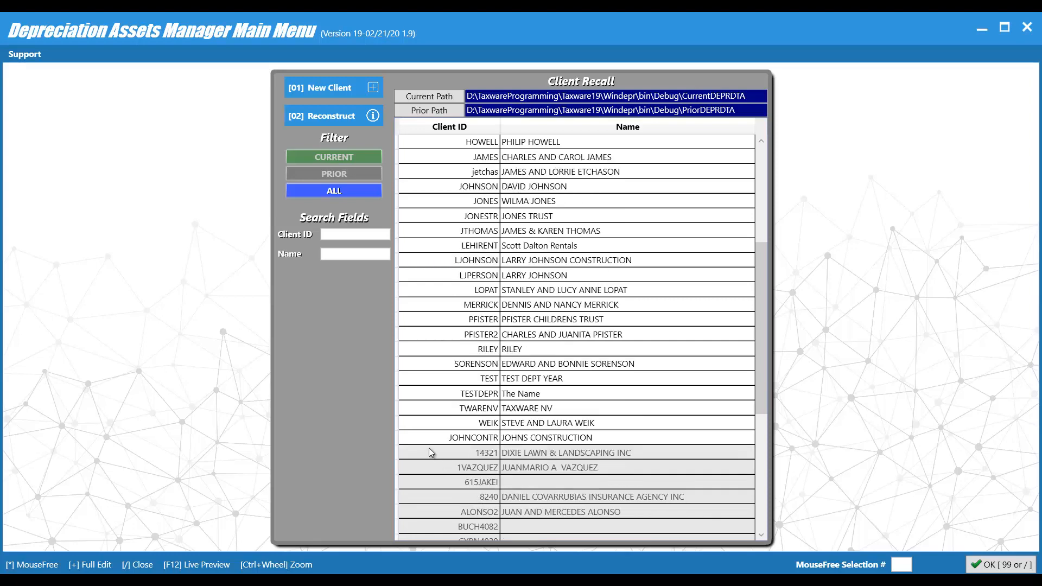
{"action": "scroll", "coordinate": [531, 451], "scroll_direction": "down", "scroll_amount": 2}
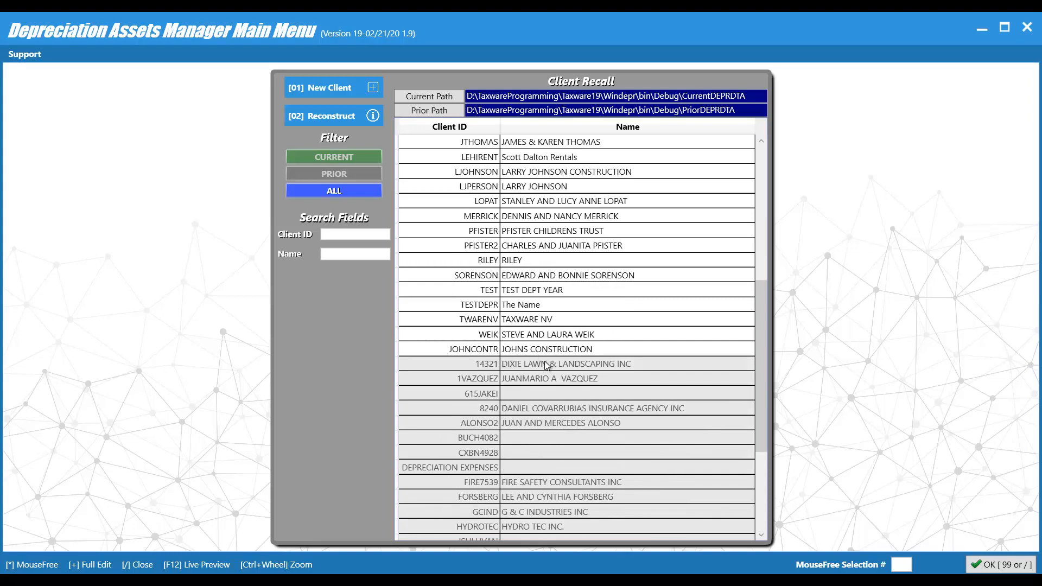
{"action": "scroll", "coordinate": [545, 362], "scroll_direction": "up", "scroll_amount": 6}
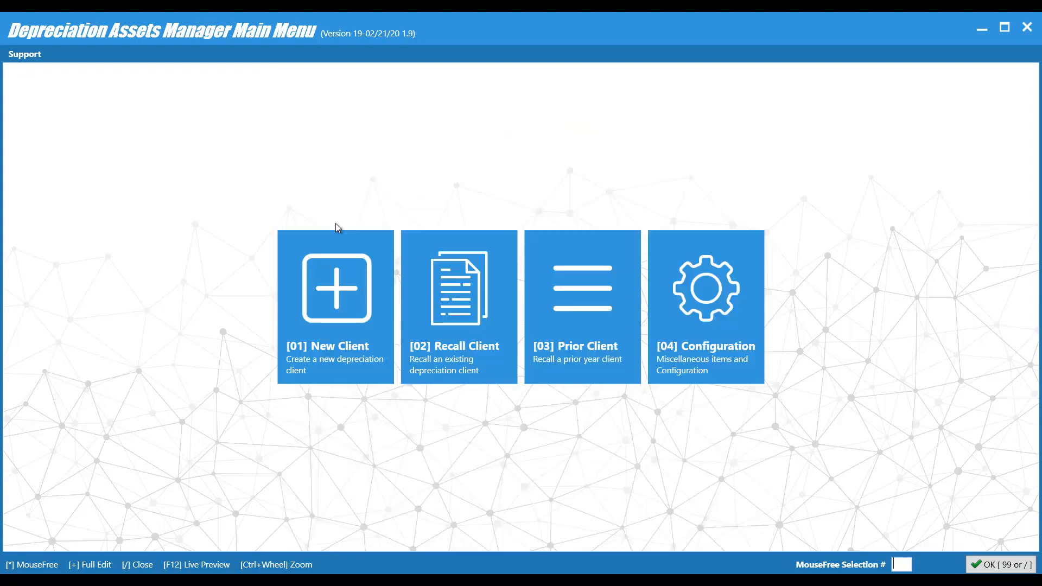
Step: Recall an existing current-year client and start adding a new depreciation asset, passing the asset number information
{"action": "left_click", "coordinate": [459, 325]}
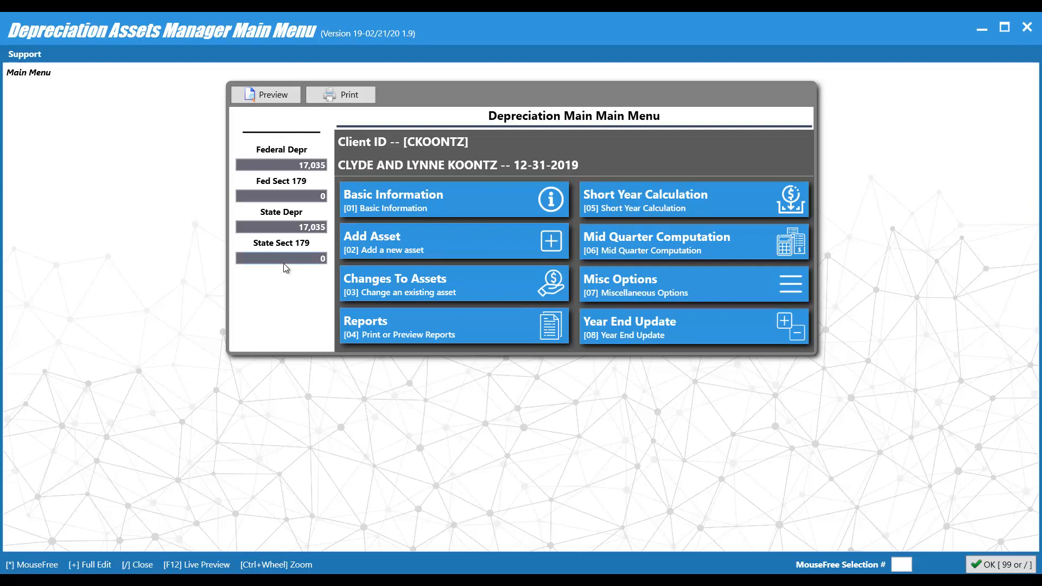
{"action": "left_click", "coordinate": [390, 242]}
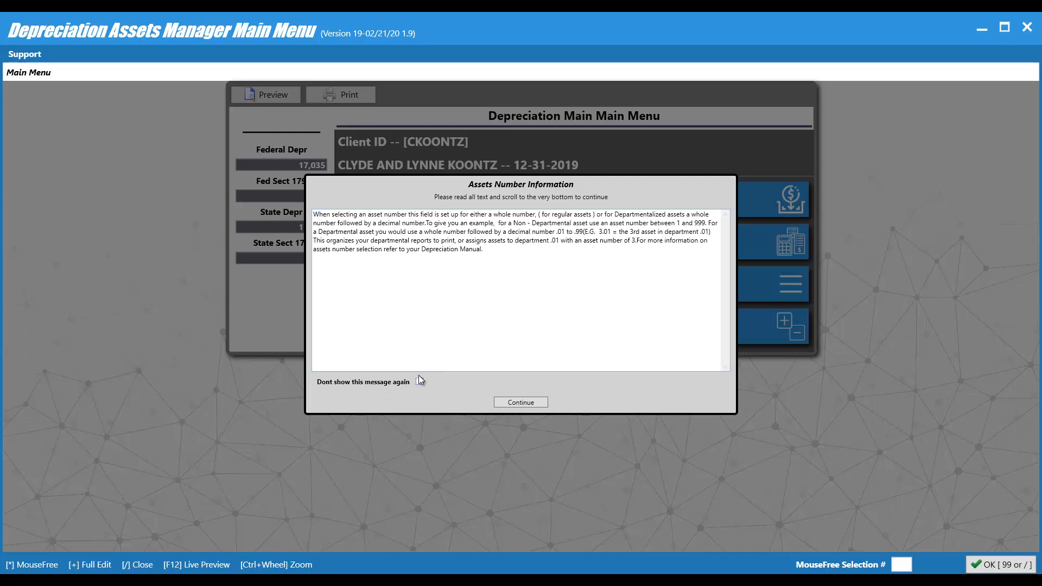
{"action": "left_click", "coordinate": [532, 403]}
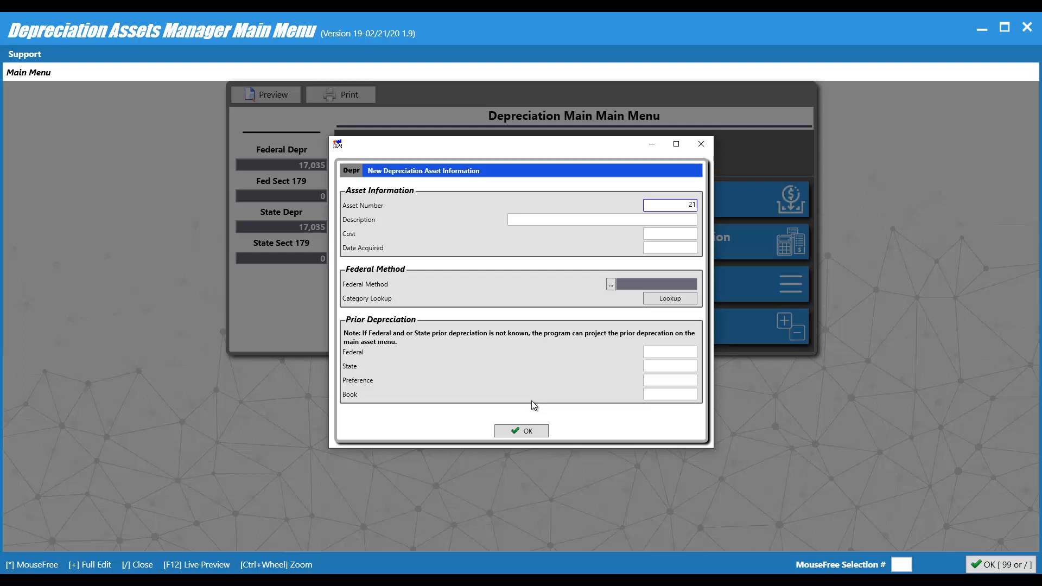
Step: Try adding the departmental suffix .03 to the new asset's number
{"action": "type", "text": ".03"}
{"action": "key", "text": "BackSpace"}
{"action": "key", "text": "BackSpace"}
{"action": "key", "text": "BackSpace"}
Step: Enter the new asset's description as test, its cost as 15,000 and its date acquired as 05-05-2019
{"action": "key", "text": "Tab"}
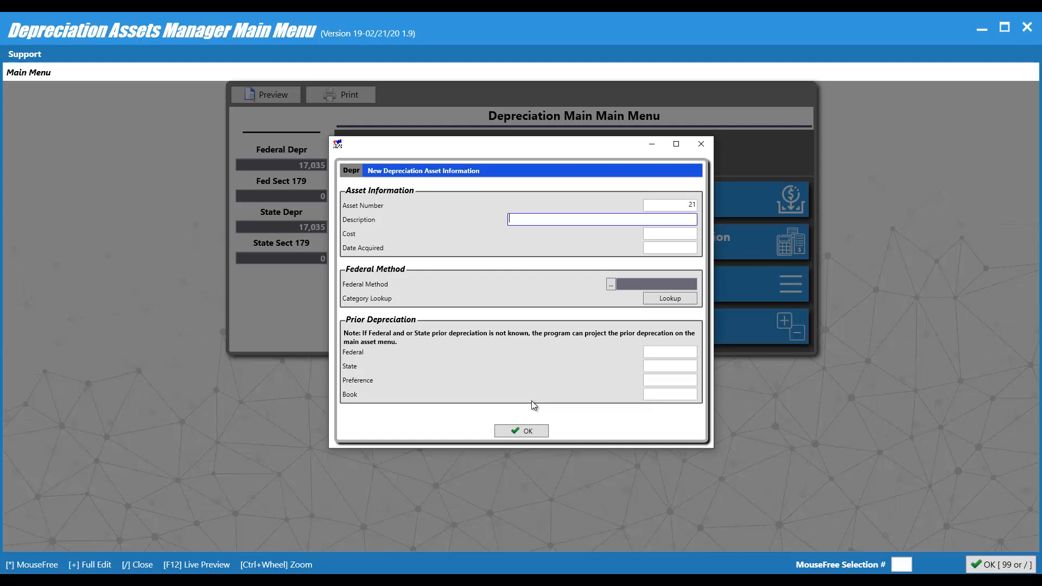
{"action": "type", "text": "test"}
{"action": "key", "text": "Tab"}
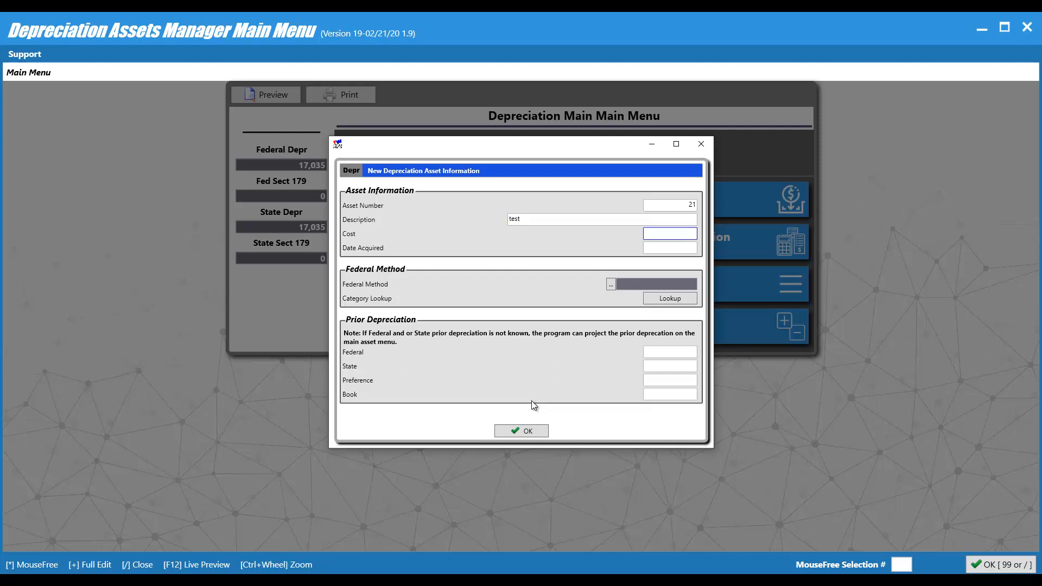
{"action": "type", "text": "15000"}
{"action": "key", "text": "Tab"}
{"action": "type", "text": "050519"}
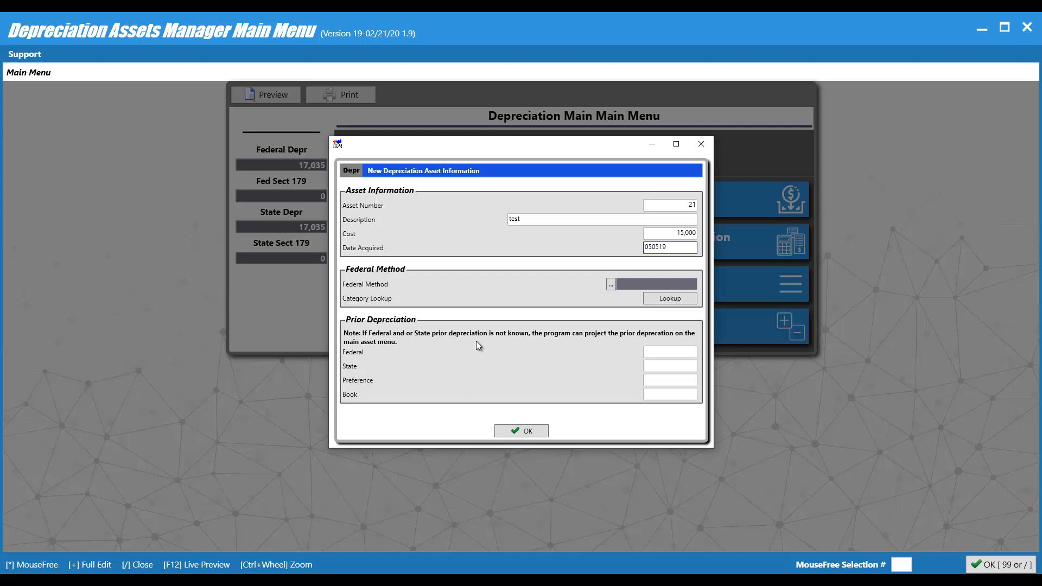
{"action": "key", "text": "Tab"}
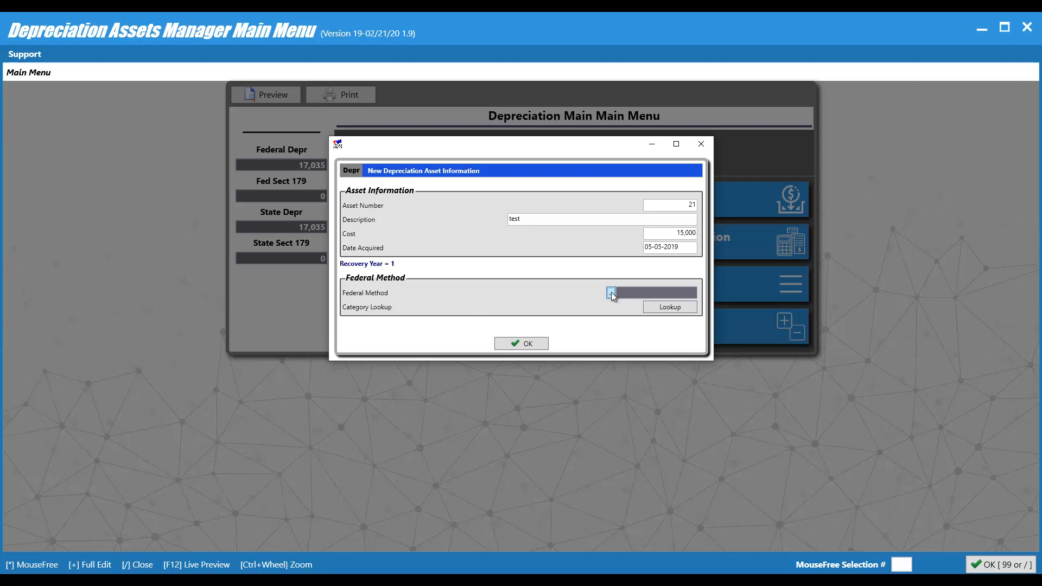
Step: Use the category lookup to assign the Office Furniture, Equipment and Fixtures category to the asset
{"action": "left_click", "coordinate": [665, 308]}
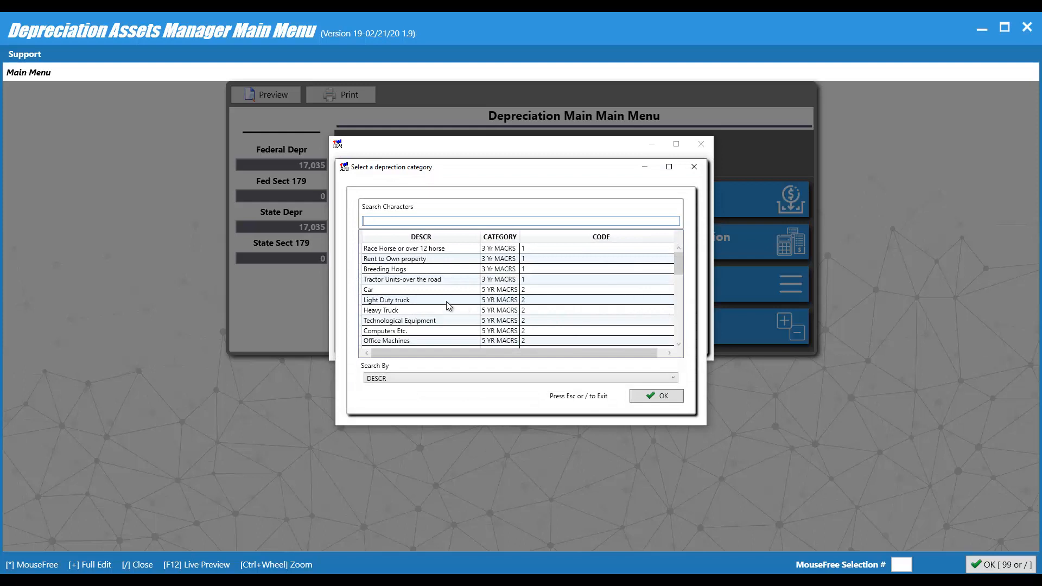
{"action": "left_click", "coordinate": [417, 301]}
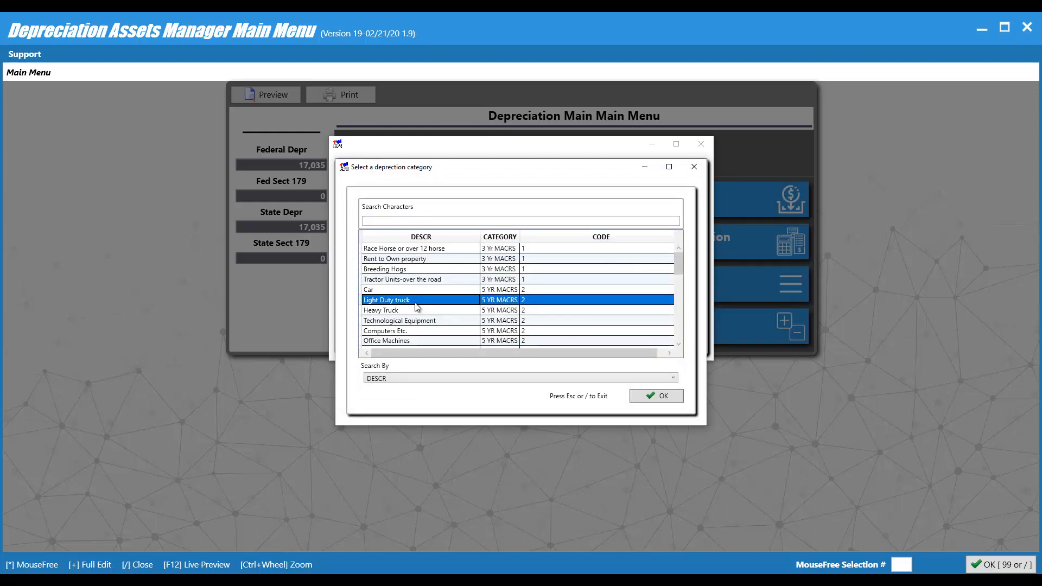
{"action": "scroll", "coordinate": [414, 313], "scroll_direction": "down", "scroll_amount": 2}
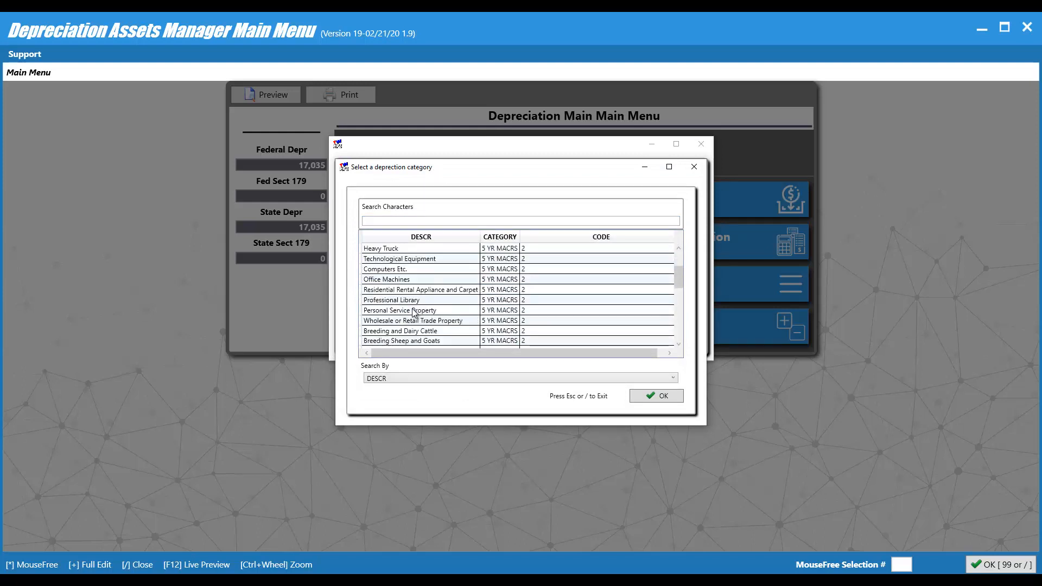
{"action": "scroll", "coordinate": [415, 313], "scroll_direction": "down", "scroll_amount": 2}
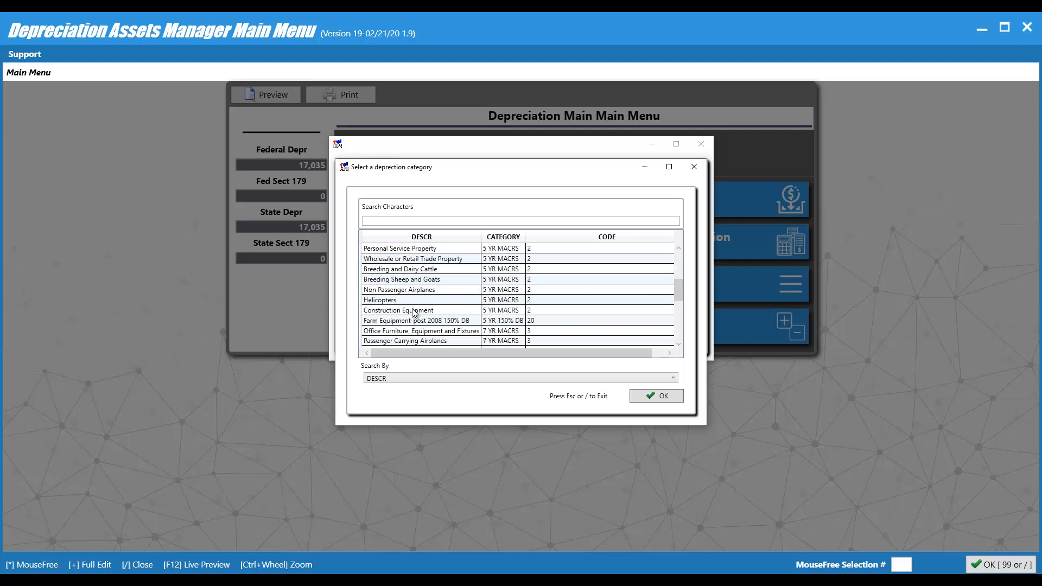
{"action": "scroll", "coordinate": [414, 313], "scroll_direction": "down", "scroll_amount": 1}
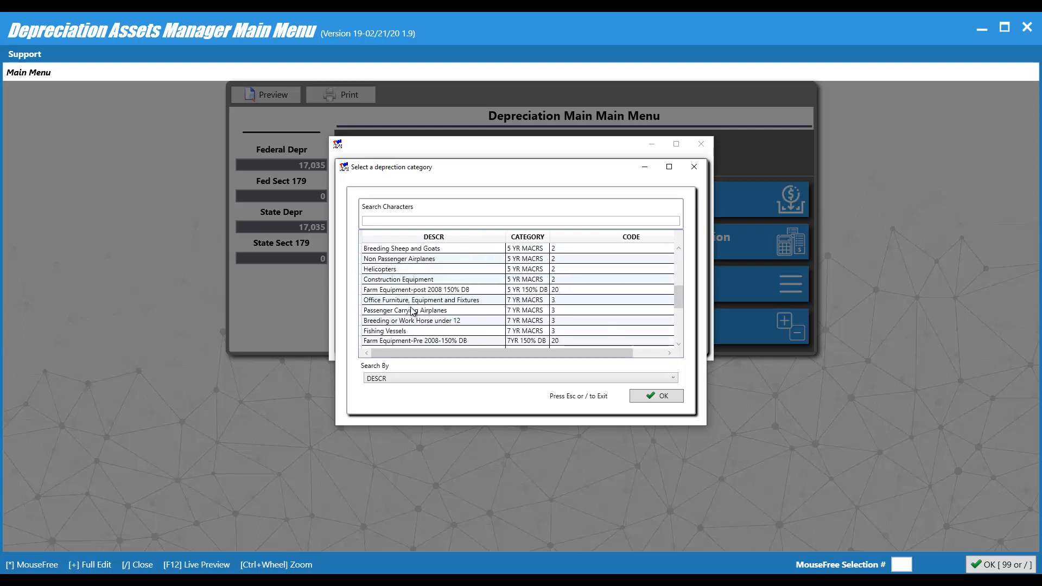
{"action": "double_click", "coordinate": [410, 302]}
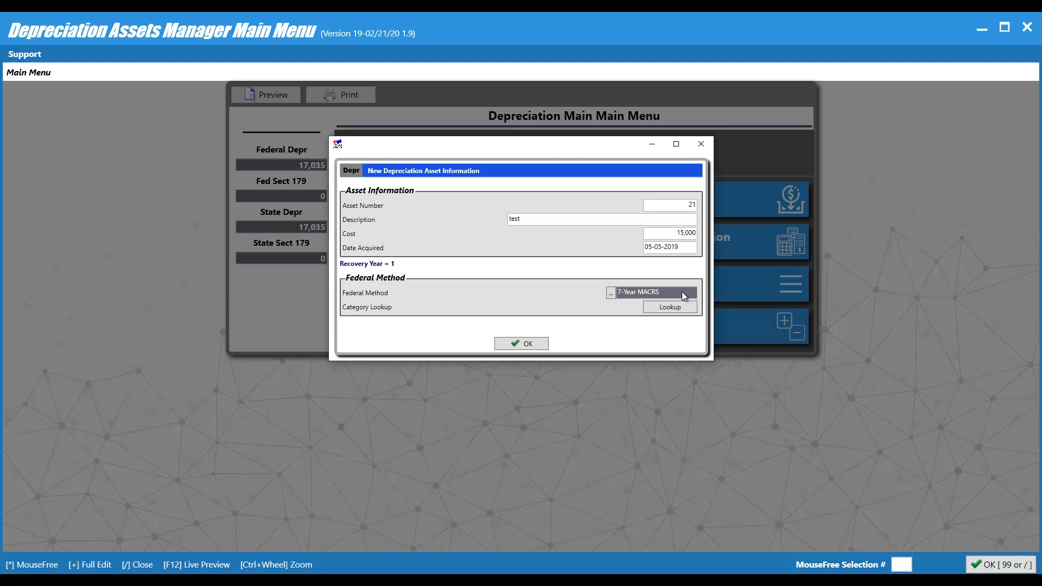
Step: Set the asset's federal method to 5 Year MACRS, create the asset and return to the client's main menu
{"action": "left_click", "coordinate": [611, 293]}
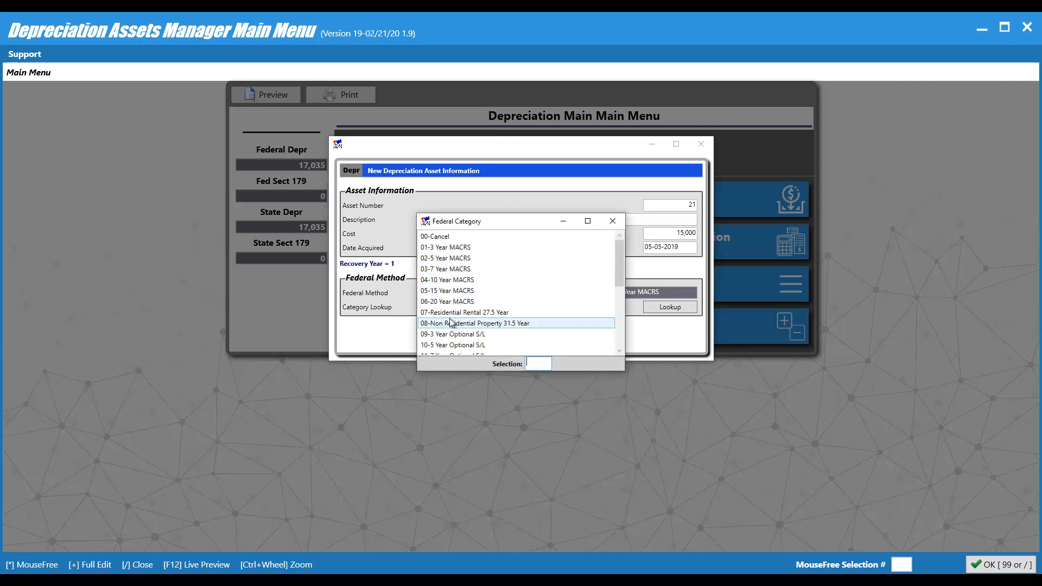
{"action": "left_click", "coordinate": [446, 261]}
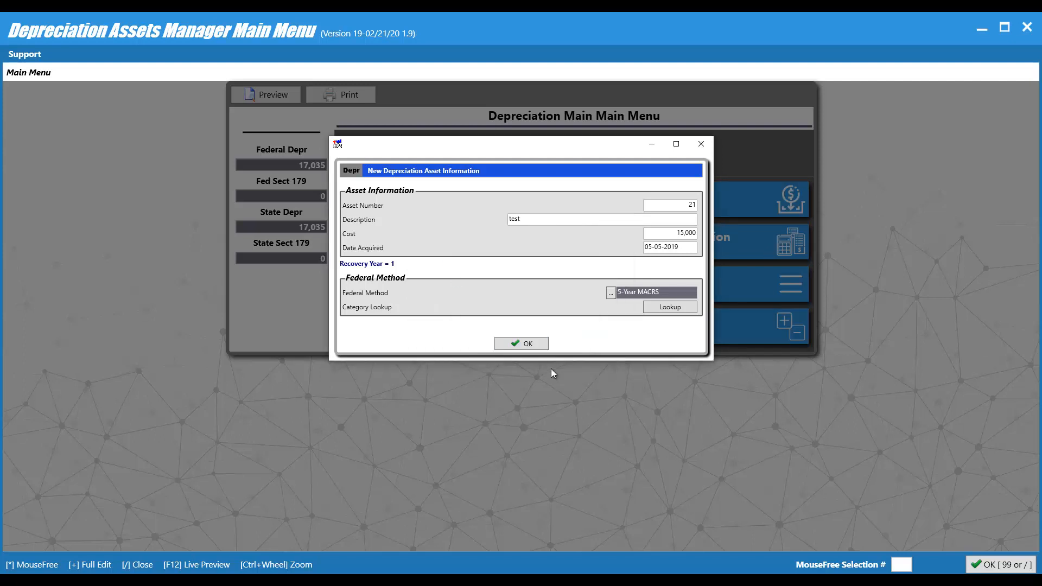
{"action": "left_click", "coordinate": [526, 342]}
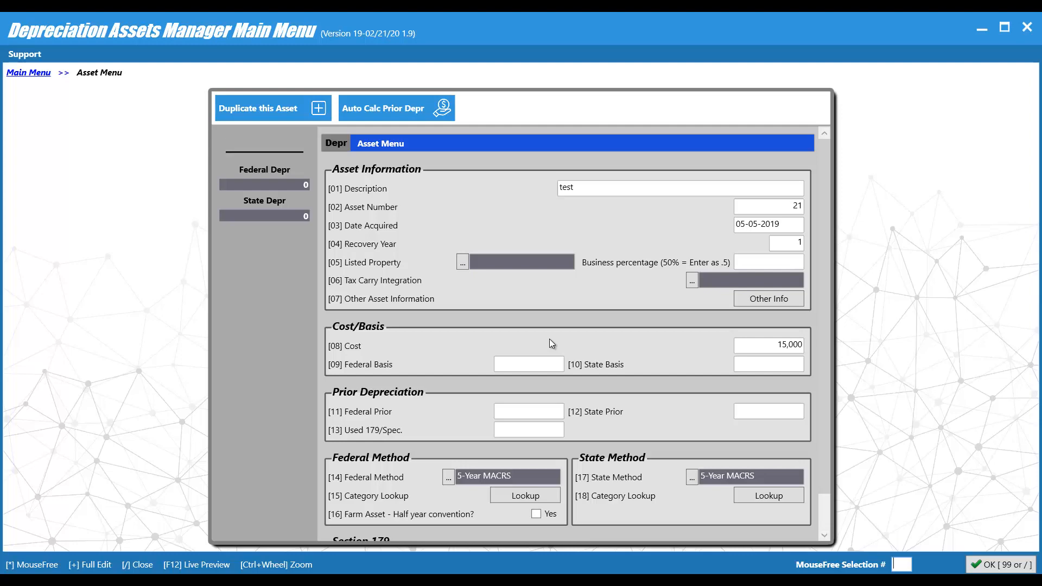
{"action": "left_click", "coordinate": [1007, 567]}
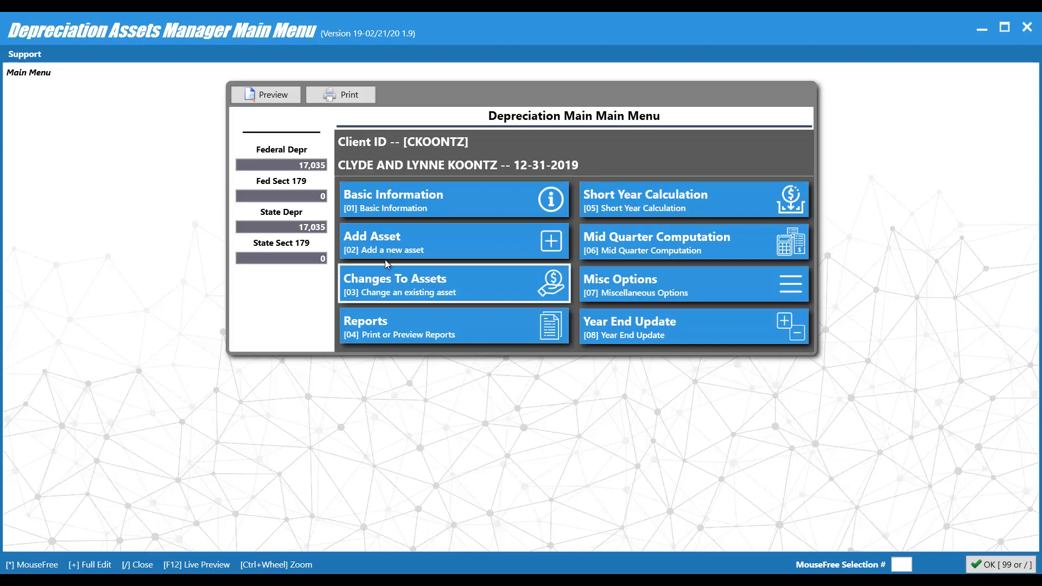
Step: Open the client's asset listing and sort it by each column in turn, from description through category
{"action": "left_click", "coordinate": [417, 284]}
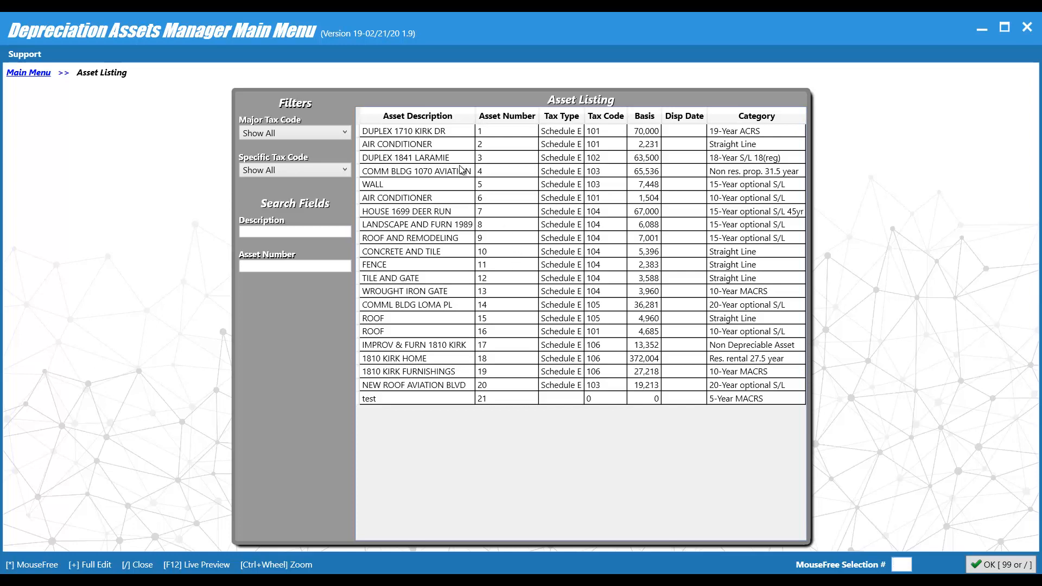
{"action": "left_click", "coordinate": [395, 117]}
{"action": "left_click", "coordinate": [508, 115]}
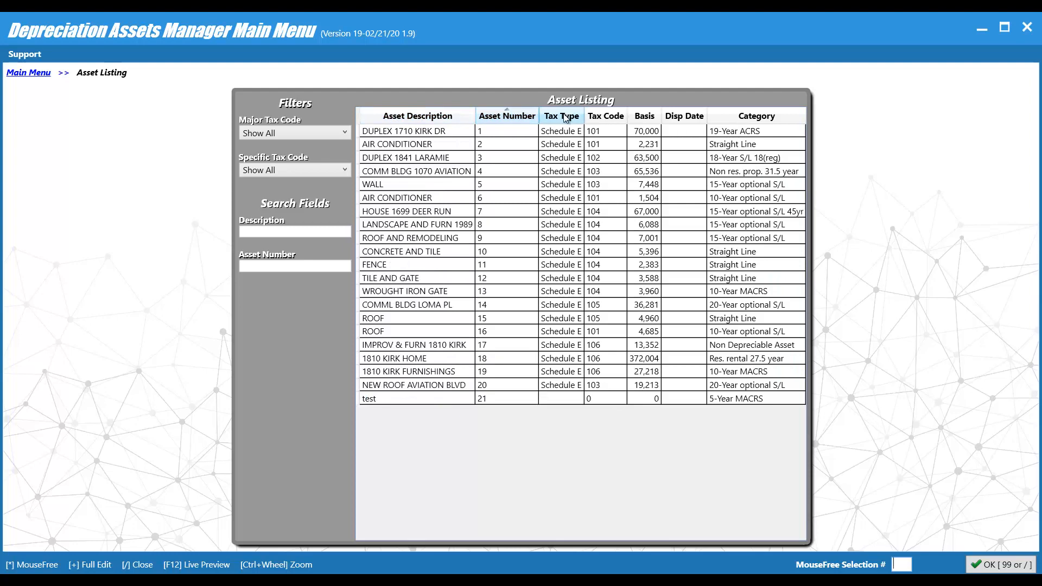
{"action": "left_click", "coordinate": [565, 115]}
{"action": "left_click", "coordinate": [606, 116]}
{"action": "left_click", "coordinate": [646, 117]}
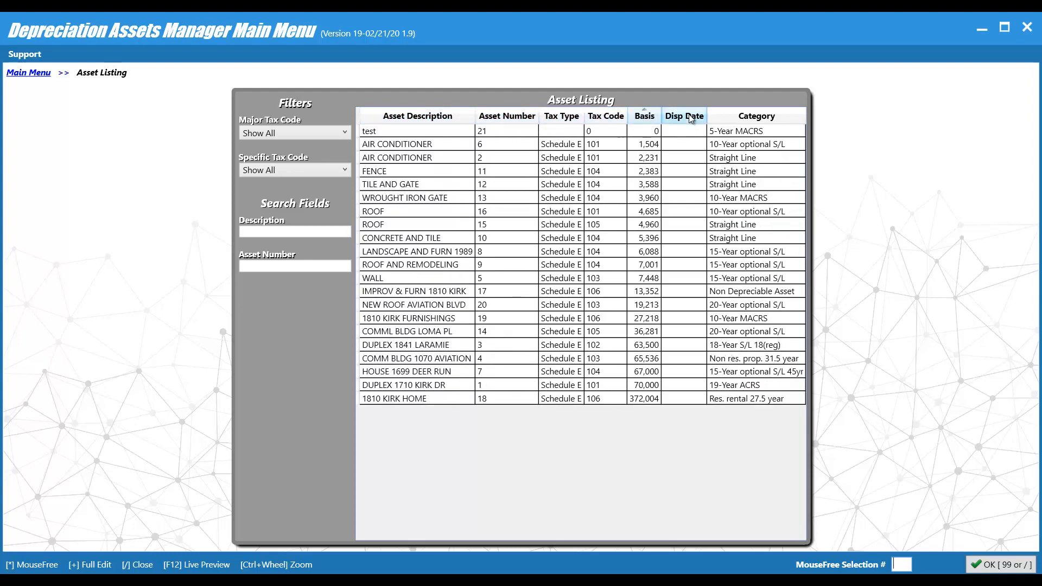
{"action": "left_click", "coordinate": [691, 118]}
{"action": "left_click", "coordinate": [722, 116]}
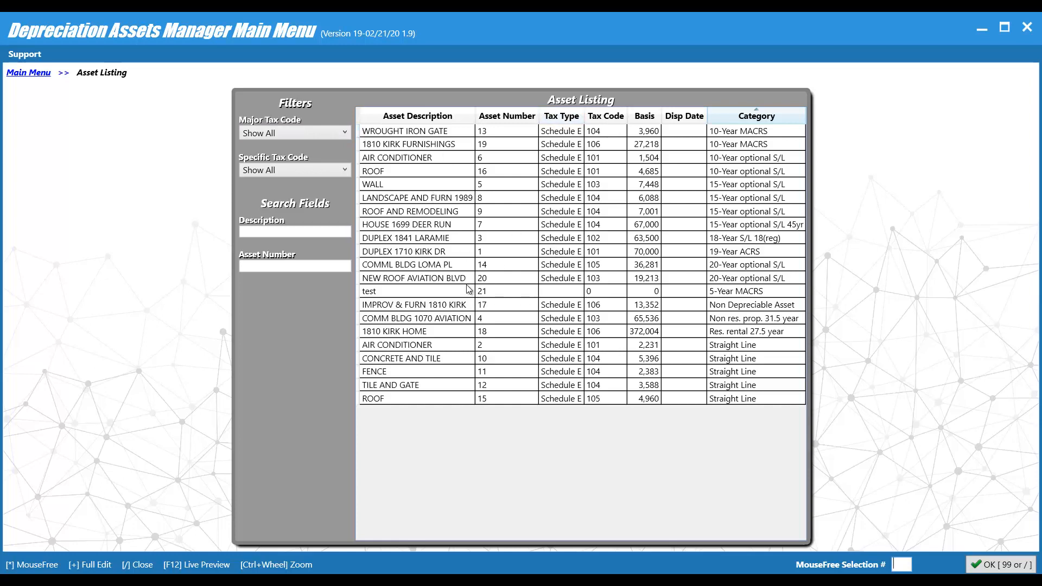
Step: Filter the asset listing by the Schedule E major tax code and by the specific tax code 101
{"action": "left_click", "coordinate": [347, 134]}
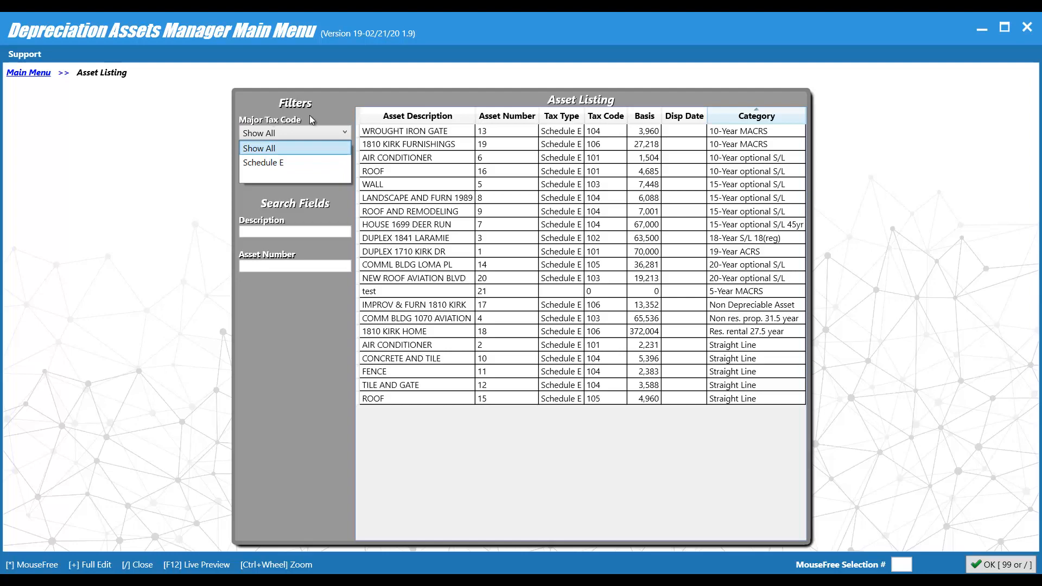
{"action": "left_click", "coordinate": [277, 162]}
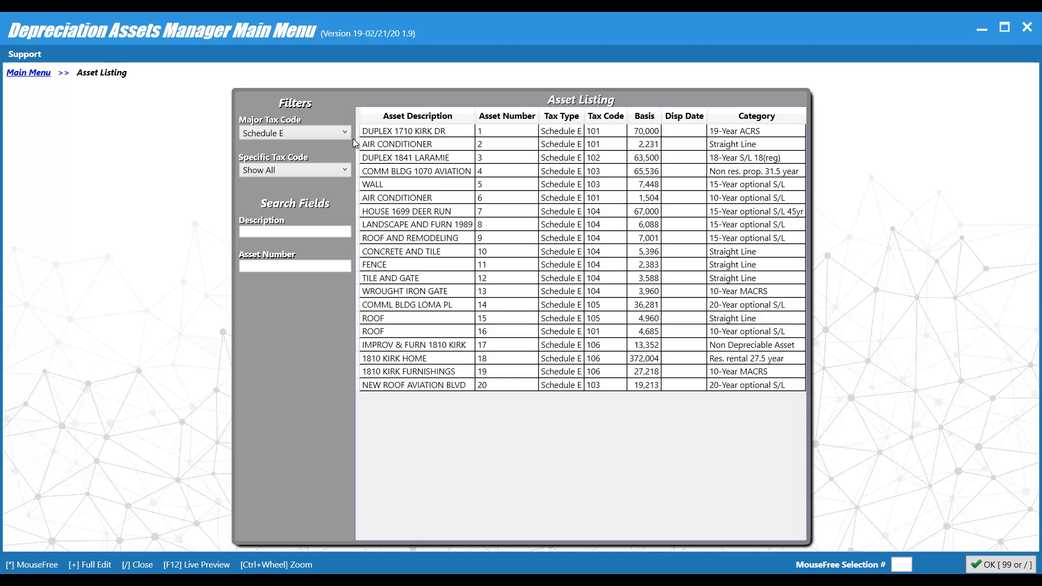
{"action": "left_click", "coordinate": [343, 172]}
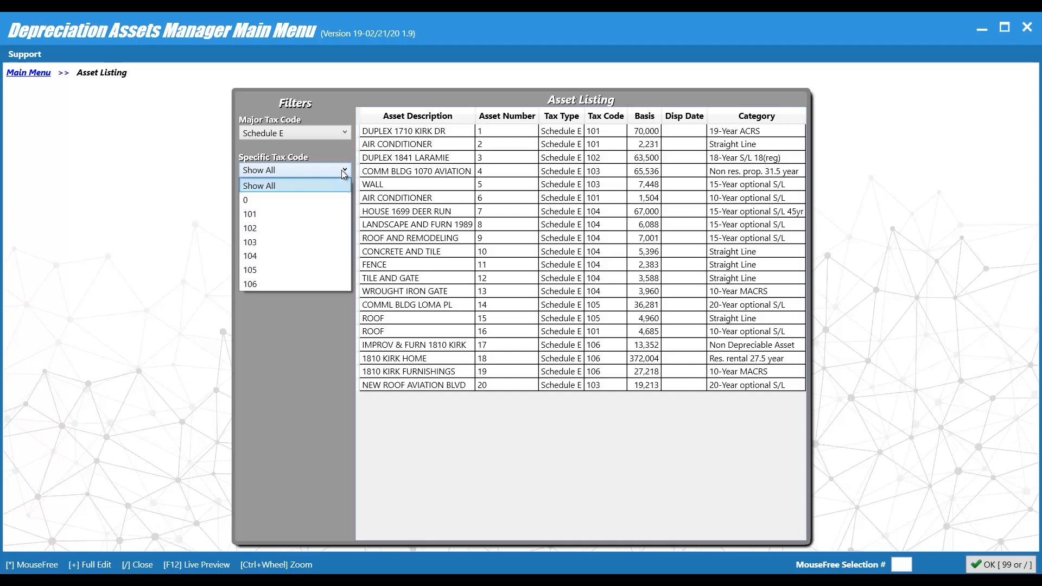
{"action": "left_click", "coordinate": [252, 215]}
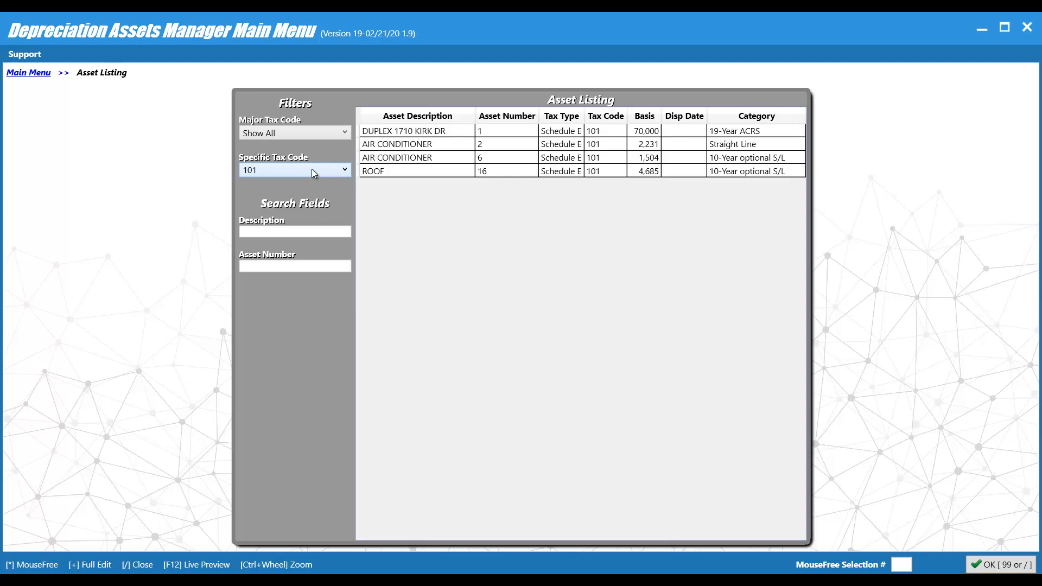
Step: Open the duplex, asset number 1, and examine its cost, prior depreciation, method and Section 179 fields
{"action": "double_click", "coordinate": [421, 135]}
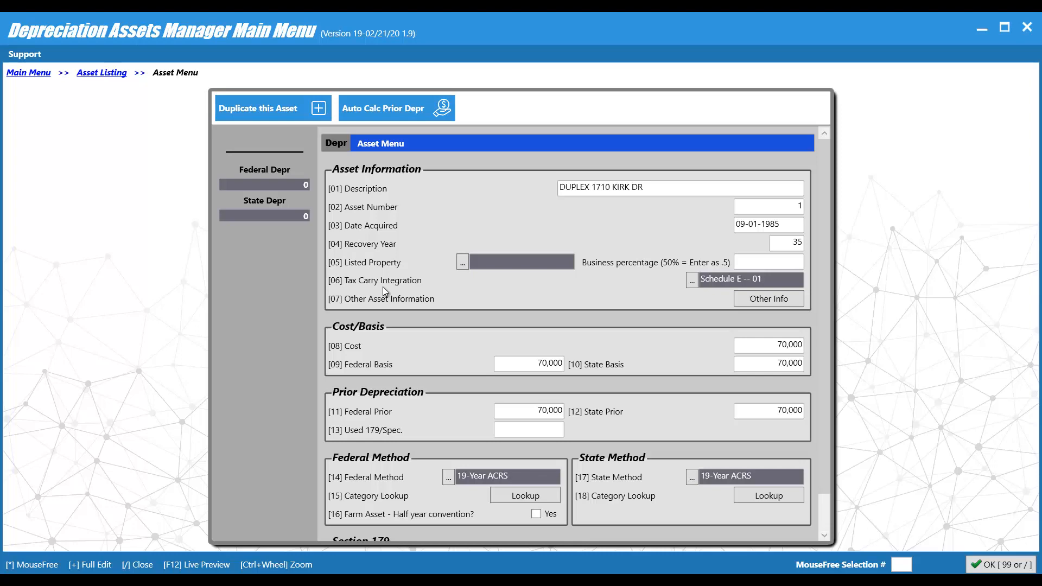
{"action": "scroll", "coordinate": [382, 291], "scroll_direction": "down", "scroll_amount": 1}
{"action": "scroll", "coordinate": [382, 286], "scroll_direction": "down", "scroll_amount": 1}
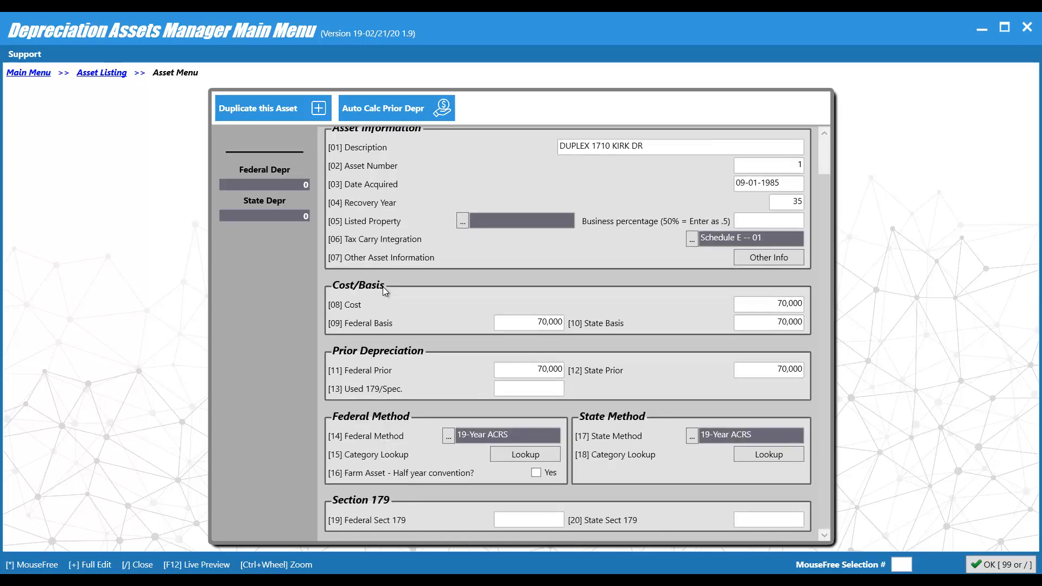
Step: Try adding the decimal suffix .03 to the duplex's asset number, and remove it again
{"action": "scroll", "coordinate": [398, 316], "scroll_direction": "up", "scroll_amount": 2}
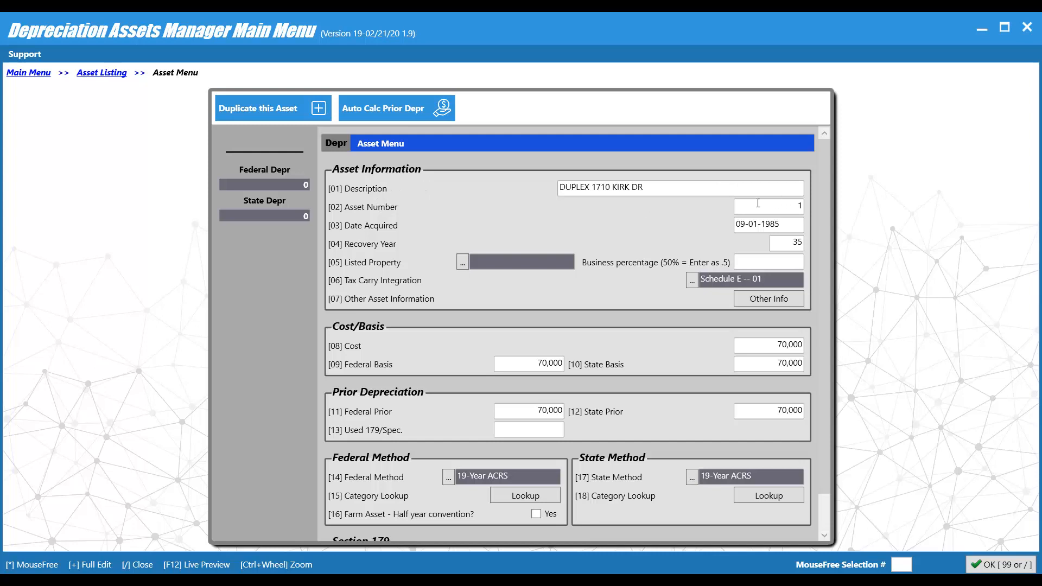
{"action": "double_click", "coordinate": [800, 207]}
{"action": "type", "text": ".03"}
{"action": "key", "text": "BackSpace"}
{"action": "key", "text": "BackSpace"}
{"action": "key", "text": "BackSpace"}
Step: Classify the duplex as Auto listed property with a business percentage of .5
{"action": "left_click", "coordinate": [467, 264]}
{"action": "left_click", "coordinate": [466, 249]}
{"action": "left_click", "coordinate": [773, 261]}
{"action": "type", "text": ".5"}
{"action": "key", "text": "Tab"}
Step: Set the duplex's federal method to 20 Year MACRS
{"action": "scroll", "coordinate": [735, 360], "scroll_direction": "down", "scroll_amount": 2}
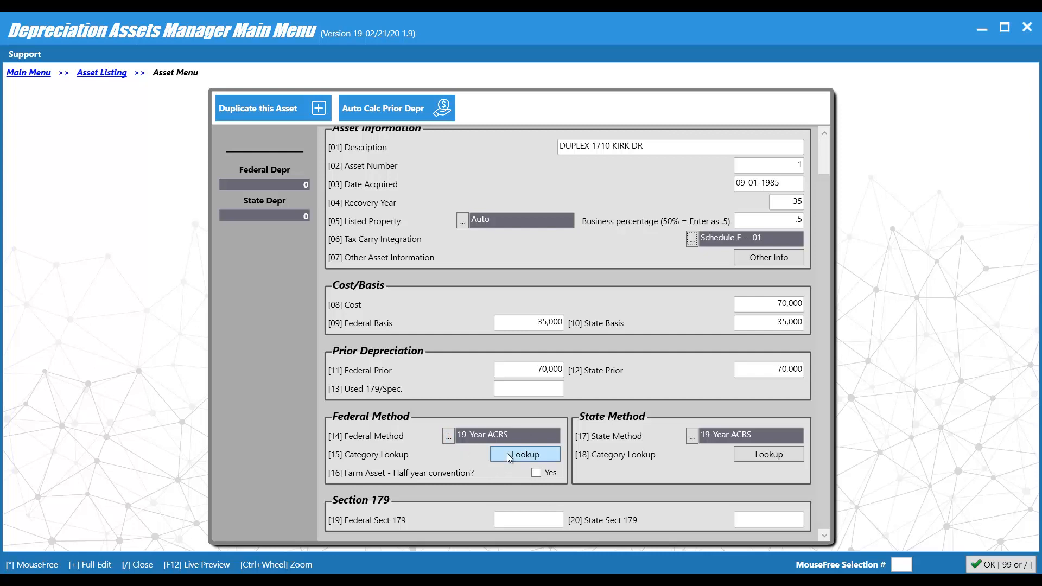
{"action": "left_click", "coordinate": [448, 437]}
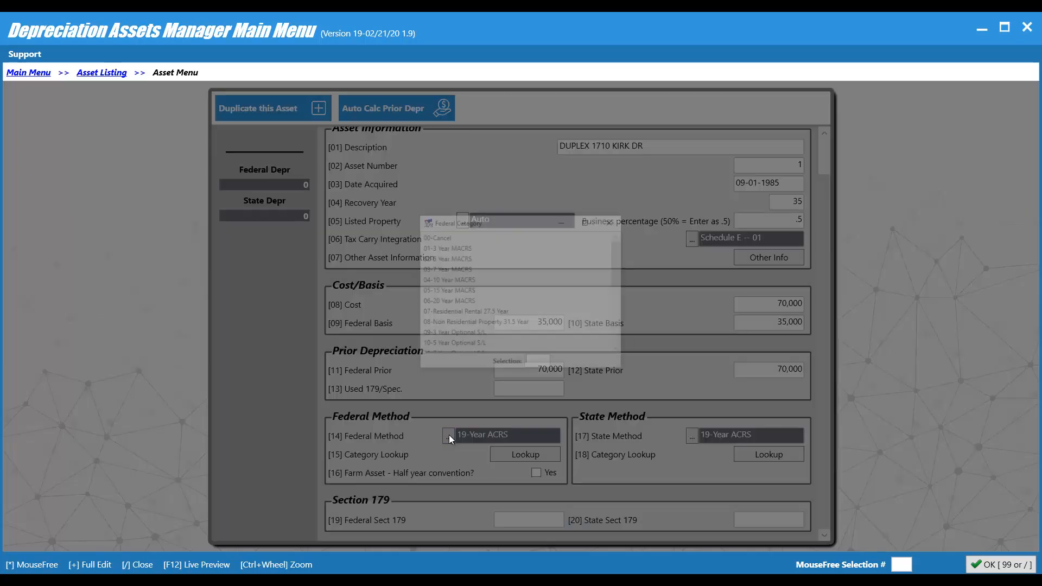
{"action": "left_click", "coordinate": [464, 302]}
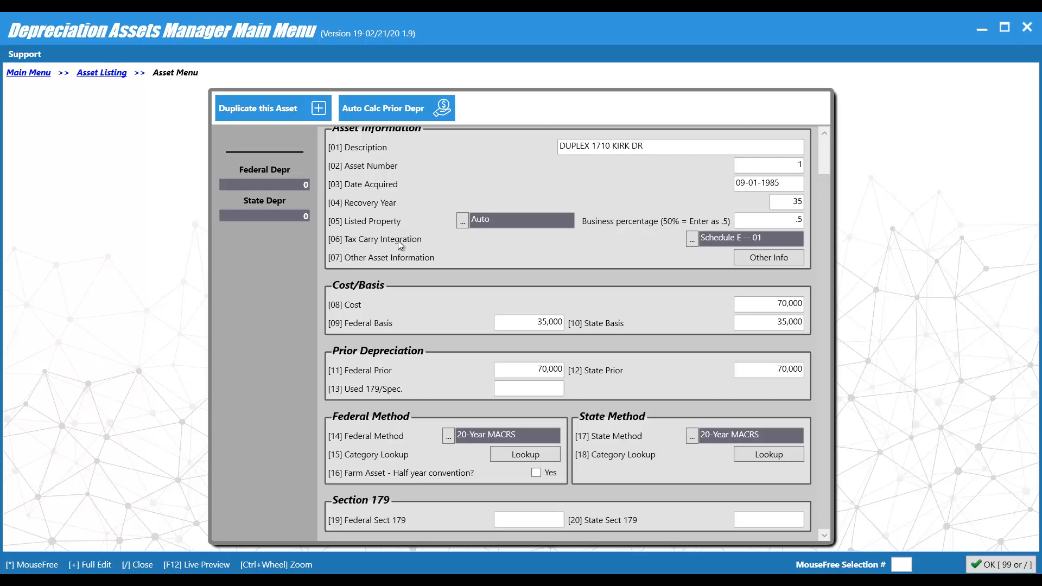
Step: Enter 1 as the Schedule E tax carry code for the duplex and accept the tax carry codes
{"action": "left_click", "coordinate": [692, 239]}
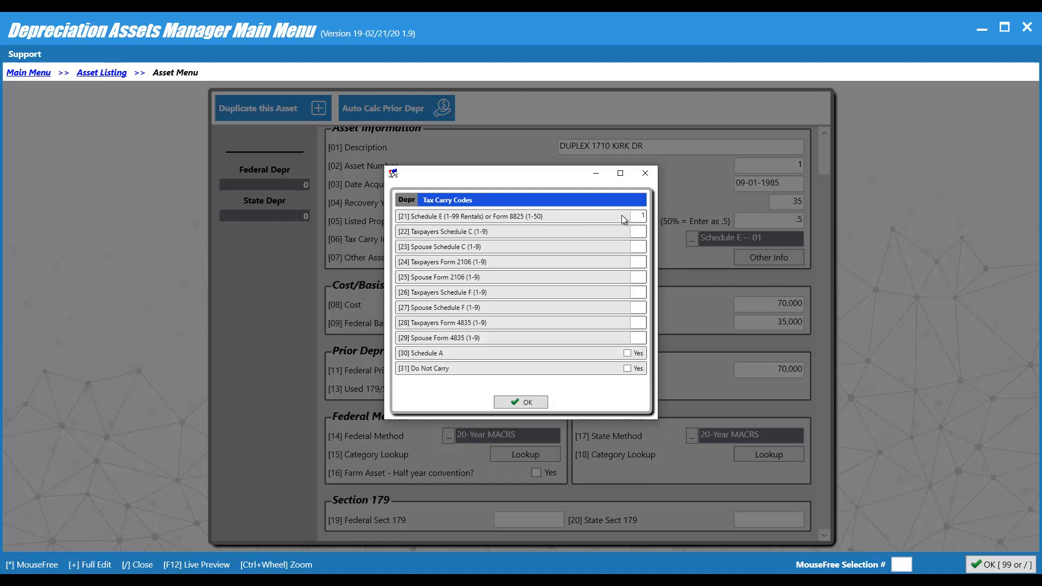
{"action": "left_click", "coordinate": [641, 218]}
{"action": "type", "text": "1"}
{"action": "left_click", "coordinate": [642, 217]}
{"action": "type", "text": "1"}
{"action": "key", "text": "Return"}
{"action": "left_click", "coordinate": [532, 402]}
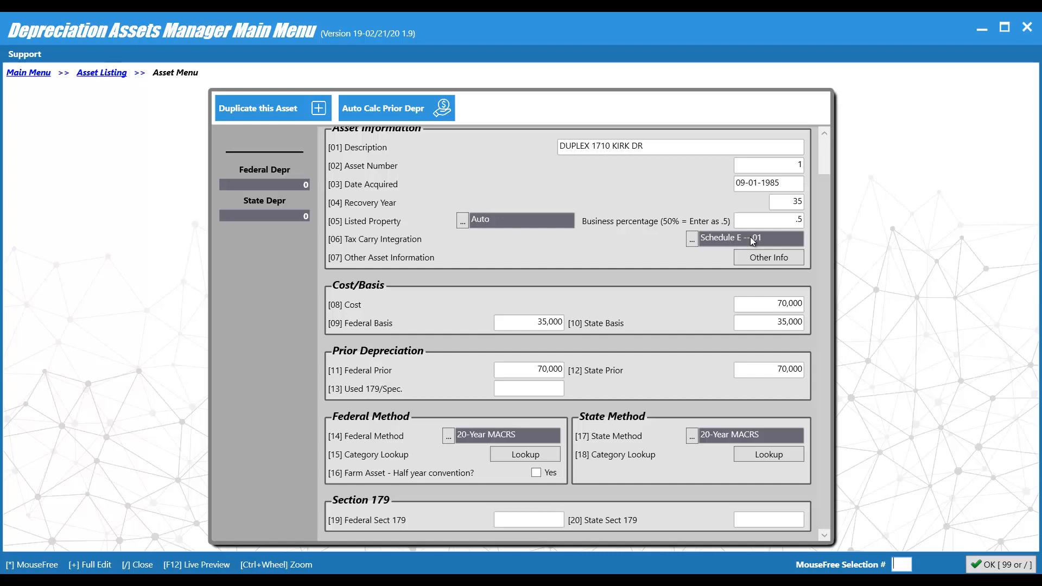
Step: Change the federal method to Straight Line with a federal life of 18
{"action": "left_click", "coordinate": [450, 435]}
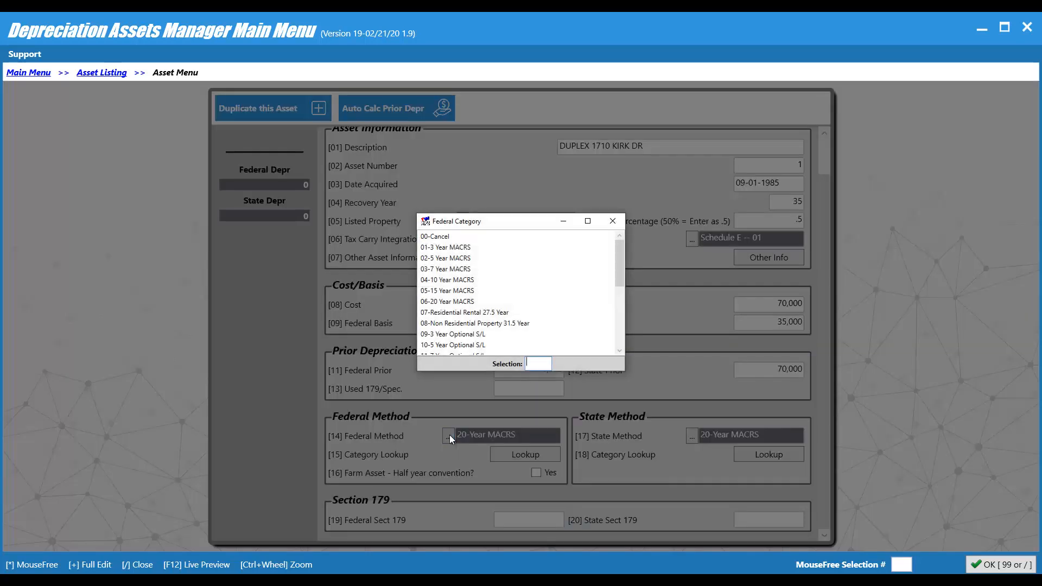
{"action": "scroll", "coordinate": [502, 282], "scroll_direction": "down", "scroll_amount": 2}
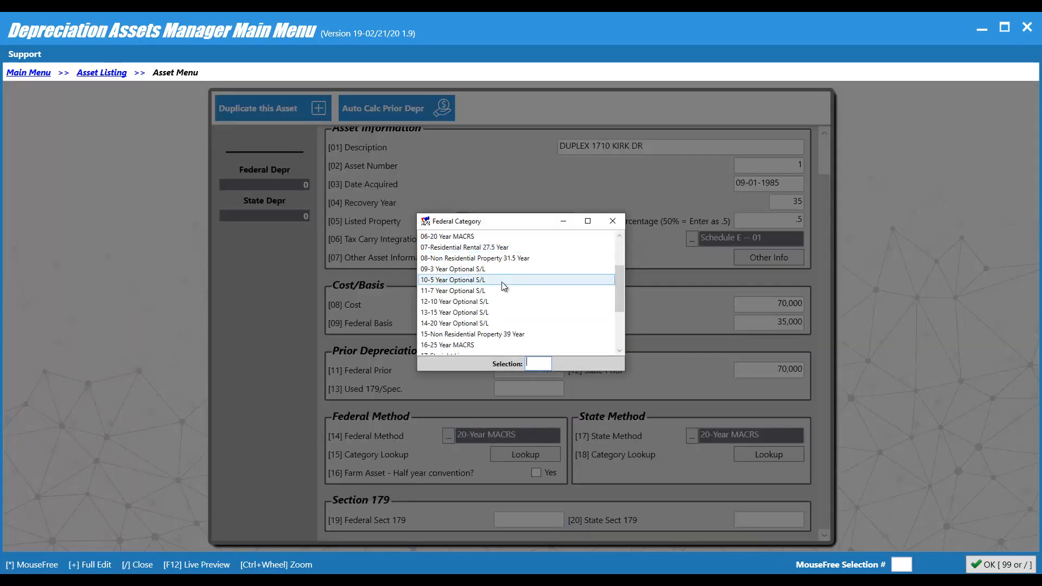
{"action": "scroll", "coordinate": [502, 282], "scroll_direction": "down", "scroll_amount": 1}
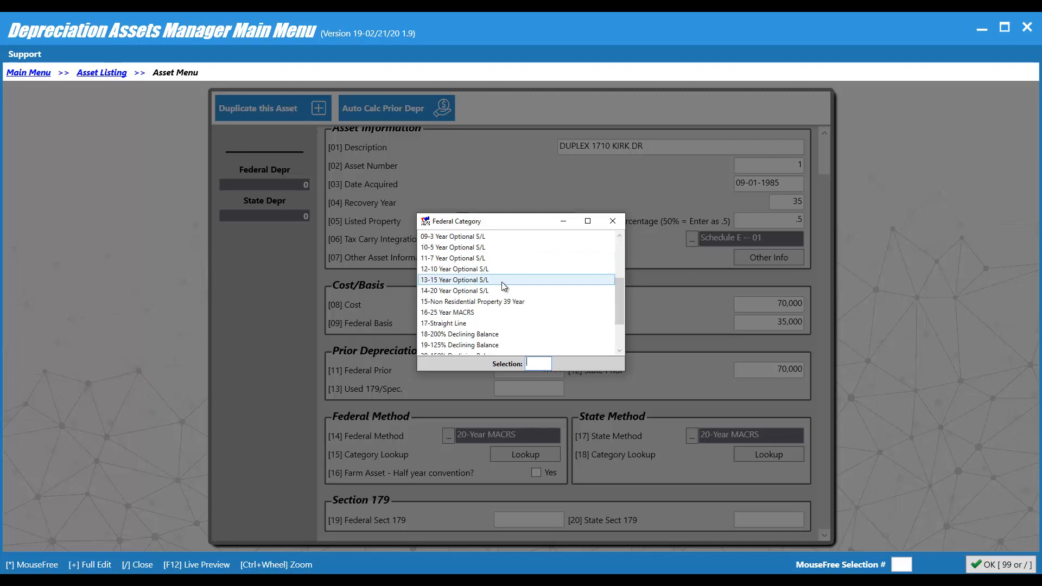
{"action": "scroll", "coordinate": [502, 281], "scroll_direction": "down", "scroll_amount": 2}
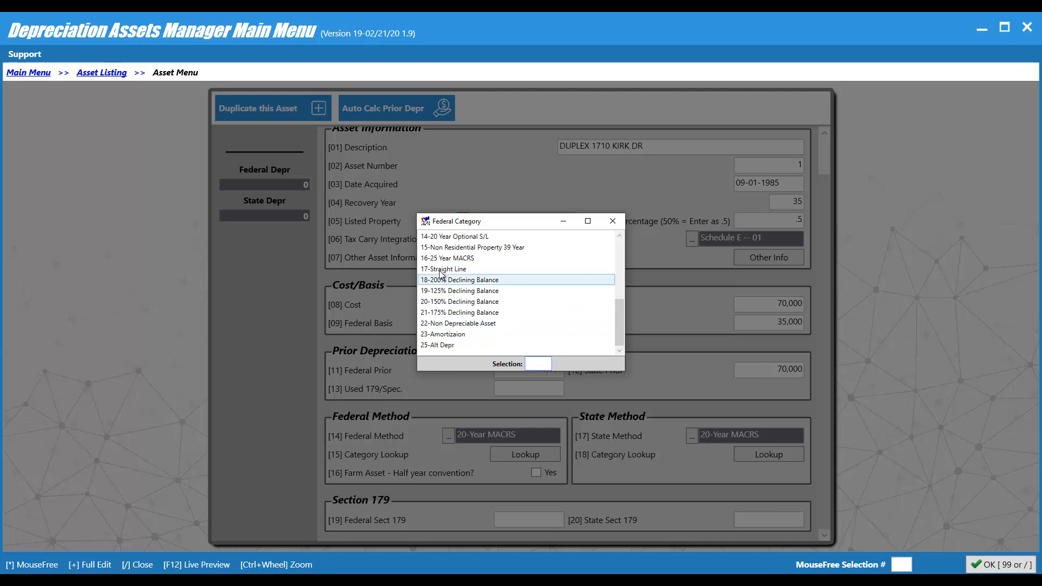
{"action": "double_click", "coordinate": [442, 269]}
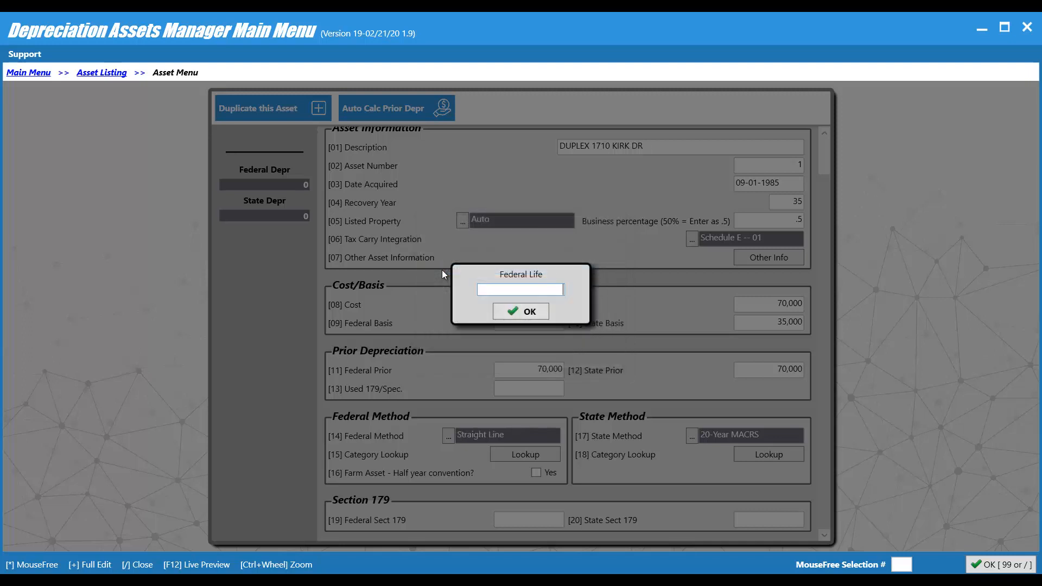
{"action": "type", "text": "18"}
{"action": "left_click", "coordinate": [520, 312]}
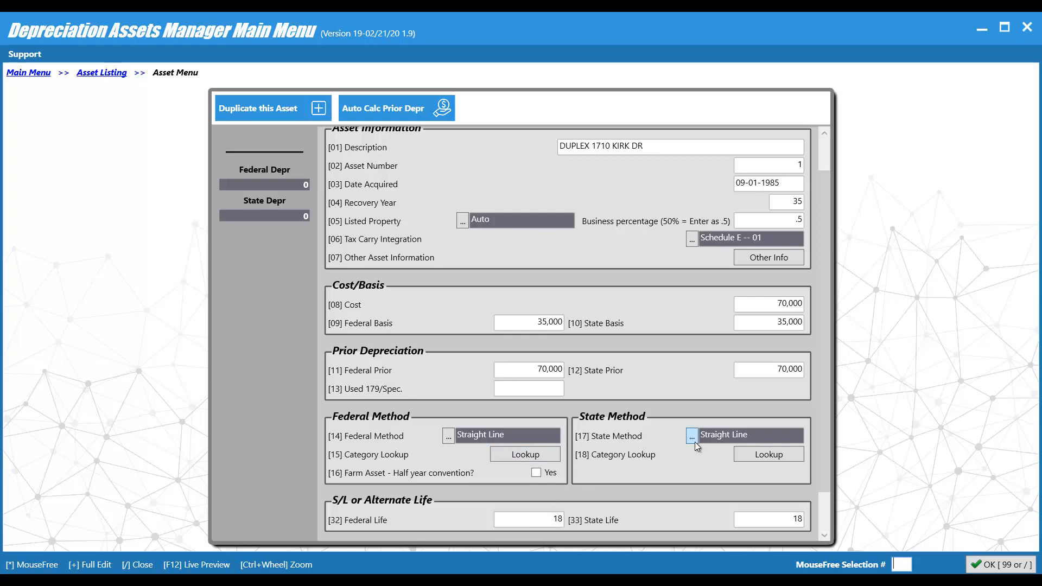
Step: Switch the federal method from Straight Line back to 20 Year MACRS
{"action": "scroll", "coordinate": [696, 444], "scroll_direction": "down", "scroll_amount": 1}
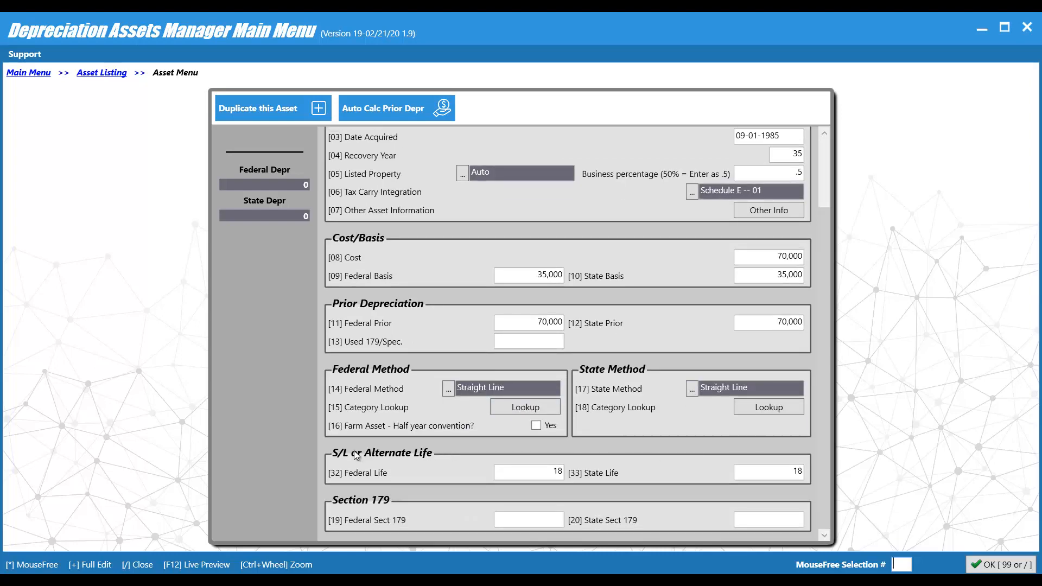
{"action": "left_click", "coordinate": [447, 390]}
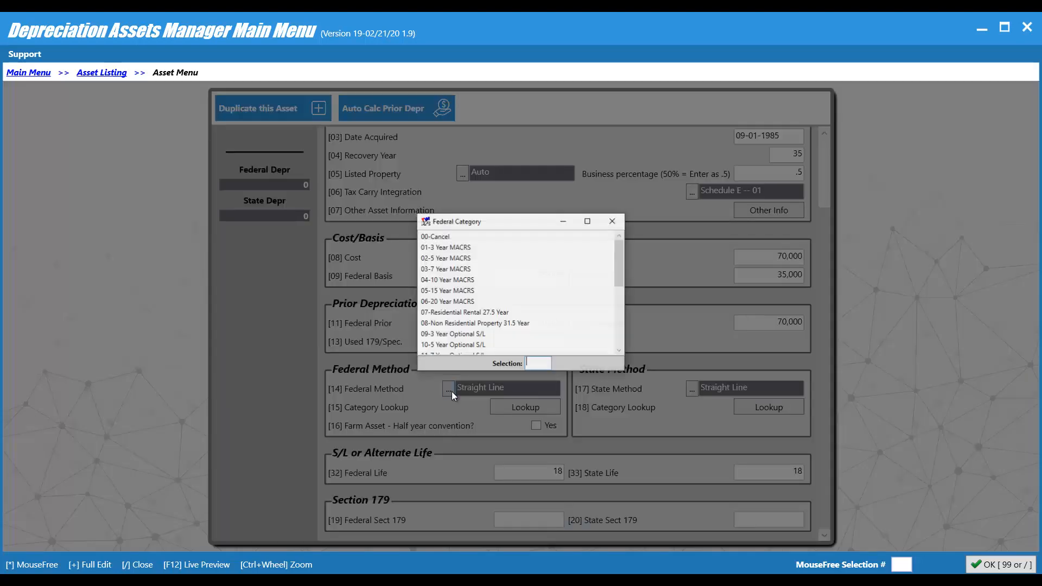
{"action": "left_click", "coordinate": [443, 302]}
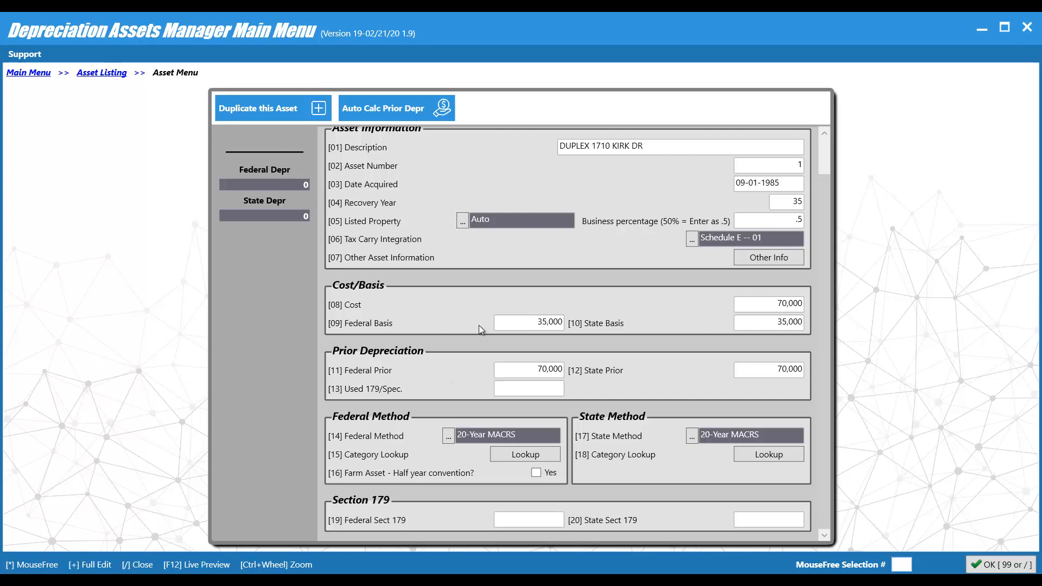
Step: Open the duplex's other asset information and examine its disposition, amortization, exchange code, book, salvage and special allowance fields
{"action": "scroll", "coordinate": [479, 324], "scroll_direction": "up", "scroll_amount": 2}
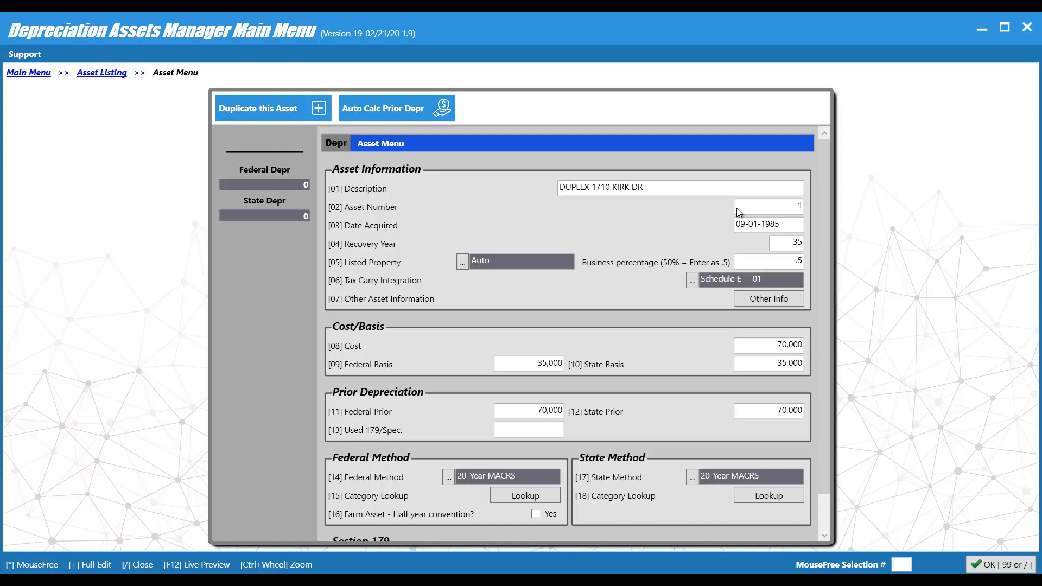
{"action": "left_click", "coordinate": [513, 363]}
{"action": "left_click", "coordinate": [561, 368]}
{"action": "left_click", "coordinate": [751, 300]}
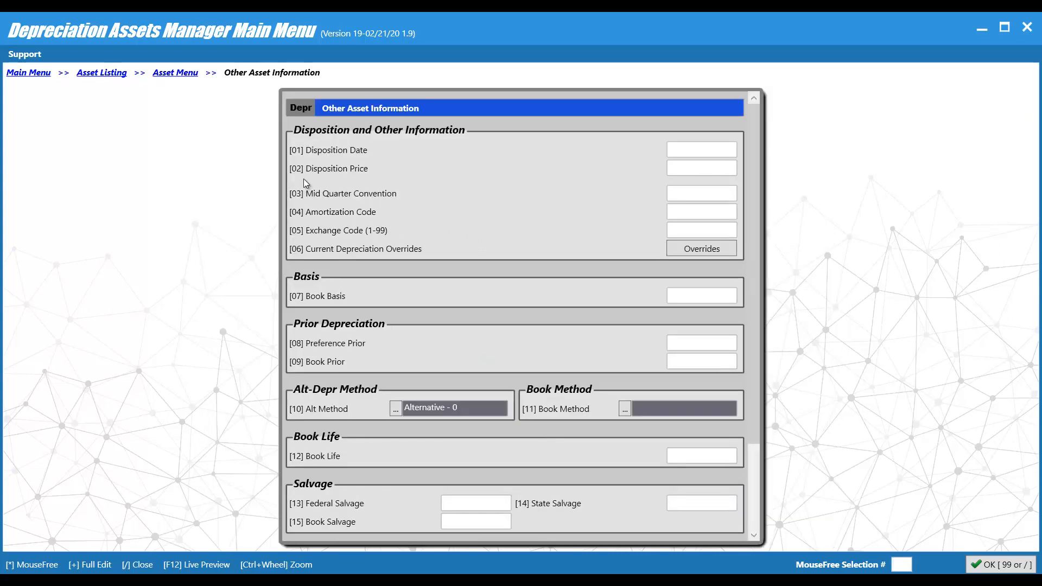
{"action": "scroll", "coordinate": [412, 238], "scroll_direction": "down", "scroll_amount": 4}
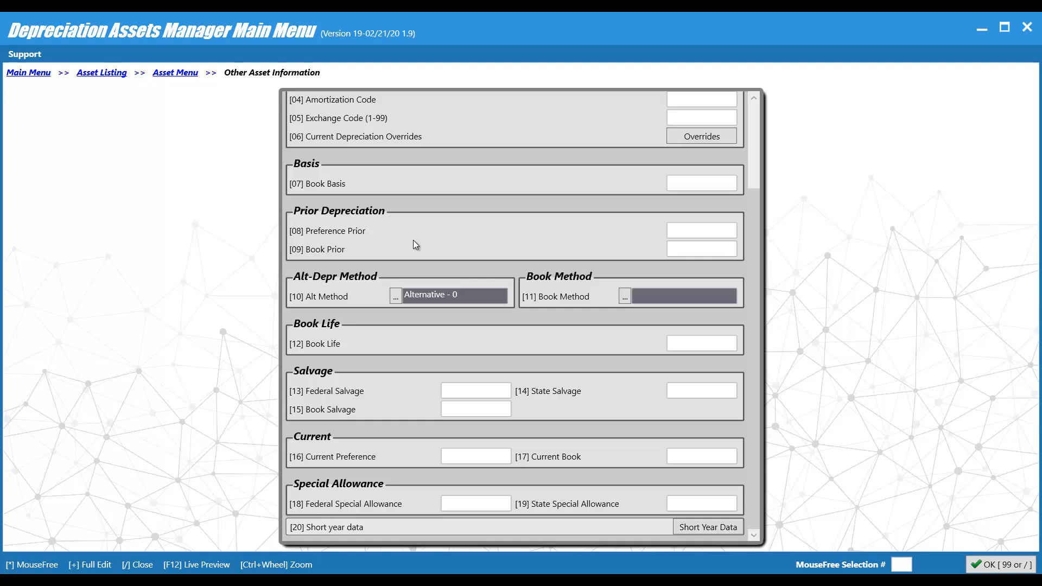
{"action": "scroll", "coordinate": [413, 240], "scroll_direction": "up", "scroll_amount": 2}
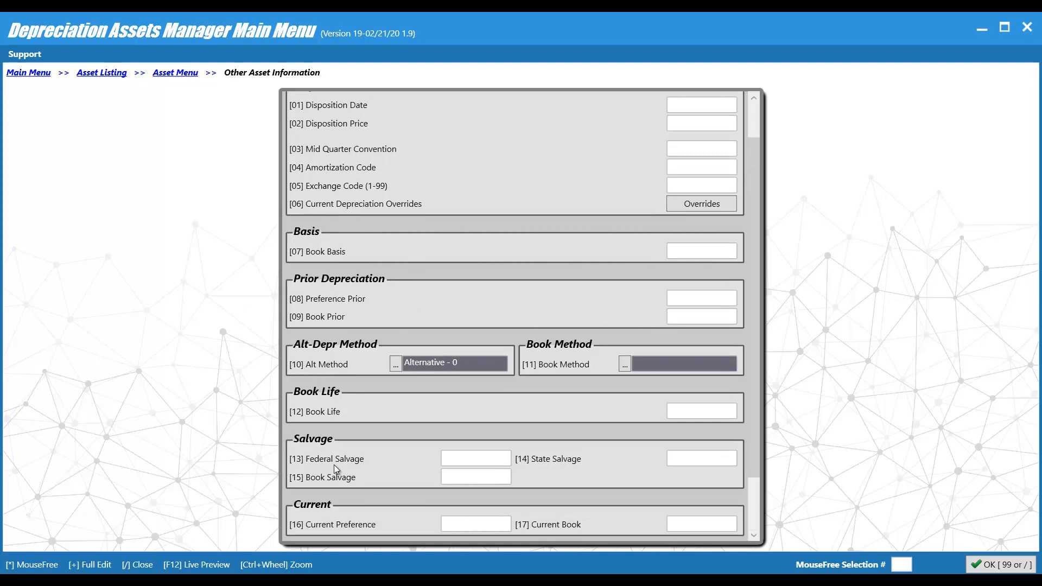
{"action": "scroll", "coordinate": [334, 470], "scroll_direction": "down", "scroll_amount": 2}
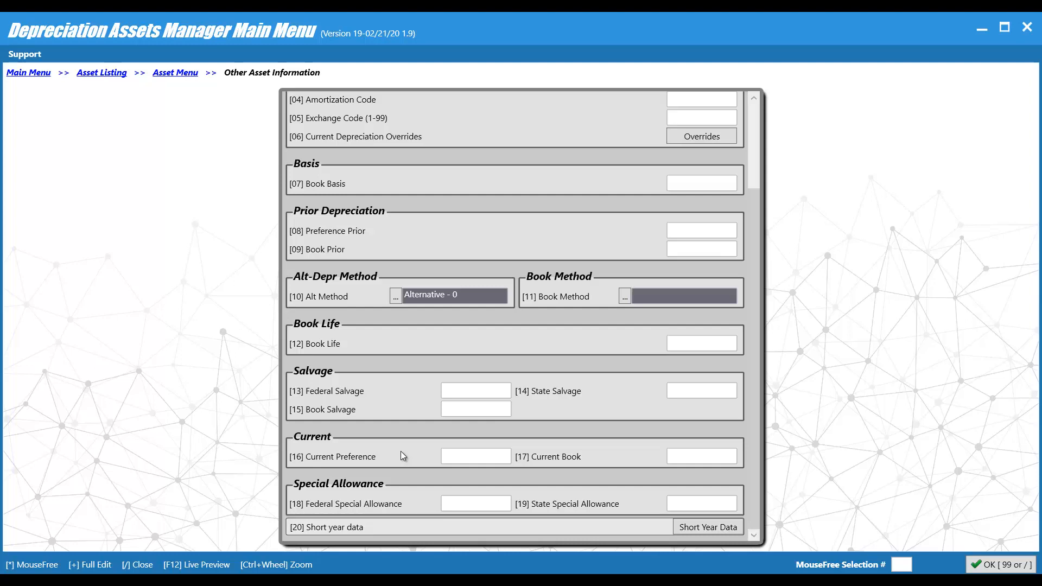
{"action": "scroll", "coordinate": [396, 378], "scroll_direction": "up", "scroll_amount": 3}
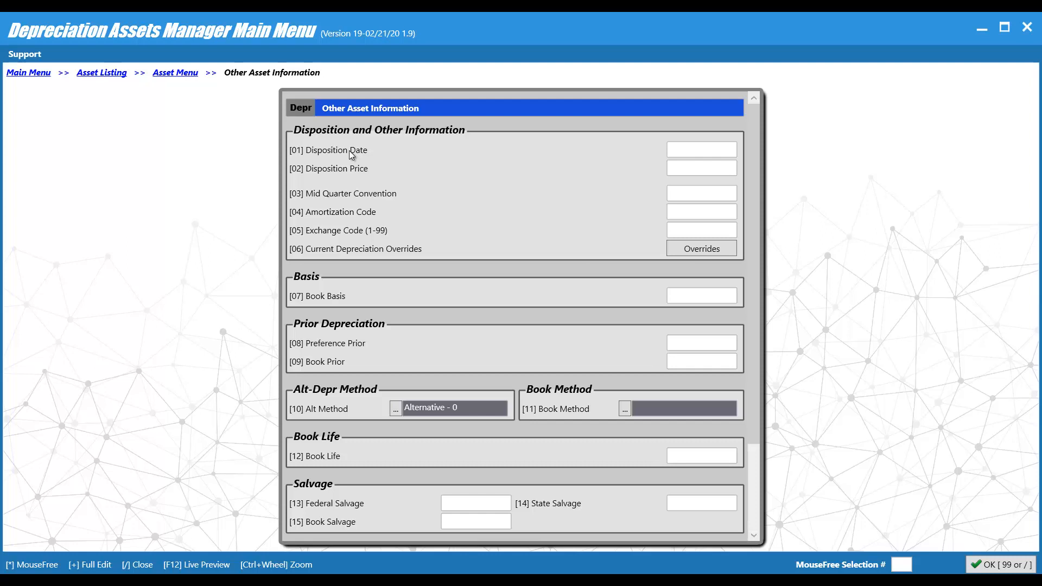
{"action": "left_click", "coordinate": [700, 233]}
{"action": "left_click", "coordinate": [690, 213]}
Step: Accept the duplex's asset information and return to the client's main menu
{"action": "left_click", "coordinate": [999, 566]}
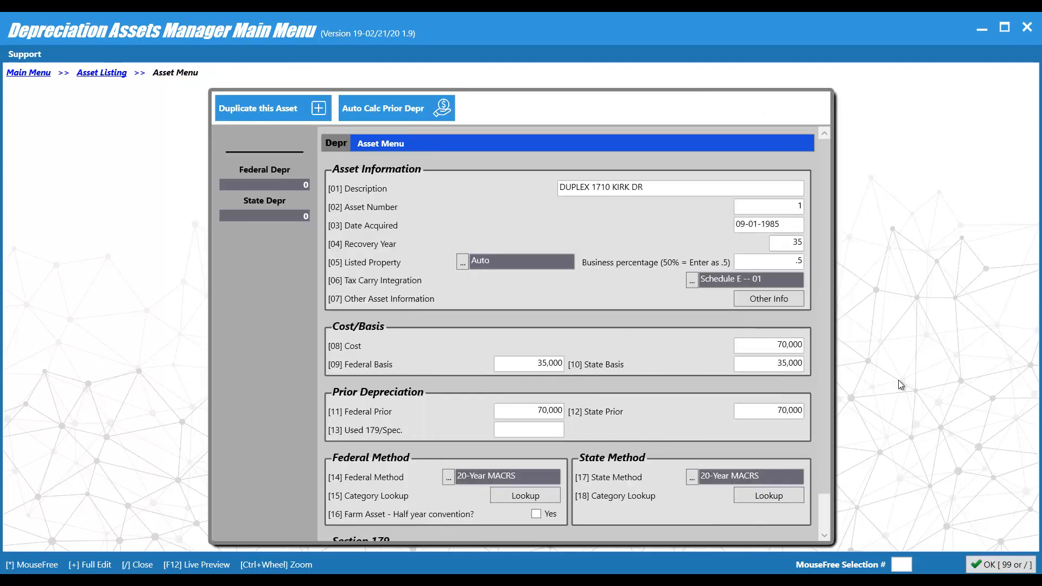
{"action": "left_click", "coordinate": [987, 566]}
{"action": "left_click", "coordinate": [985, 562]}
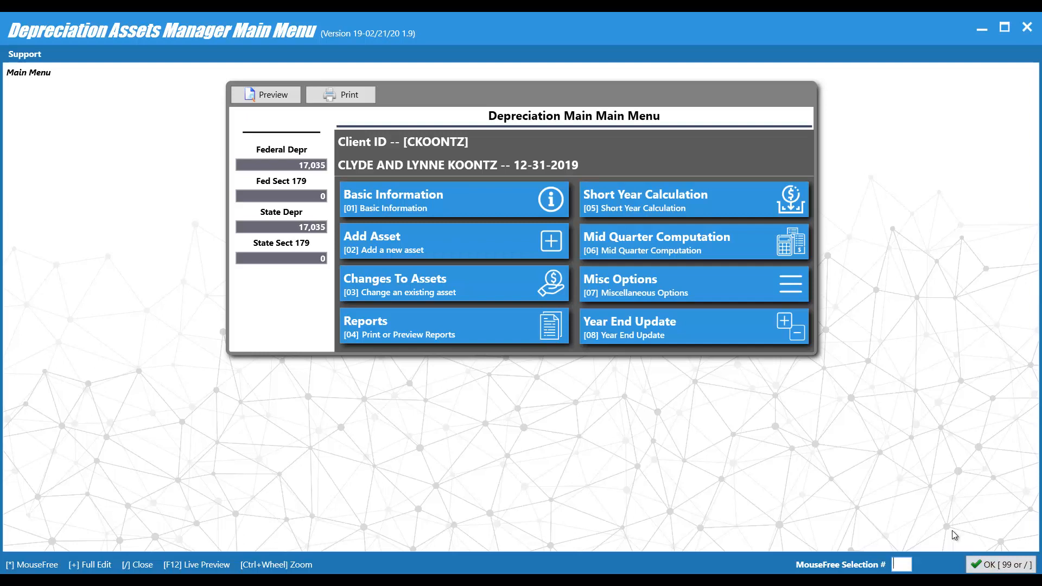
Step: Review the LANDSCAPE AND FURN 1989 asset and its other asset information, and return to the client's main menu
{"action": "left_click", "coordinate": [365, 279]}
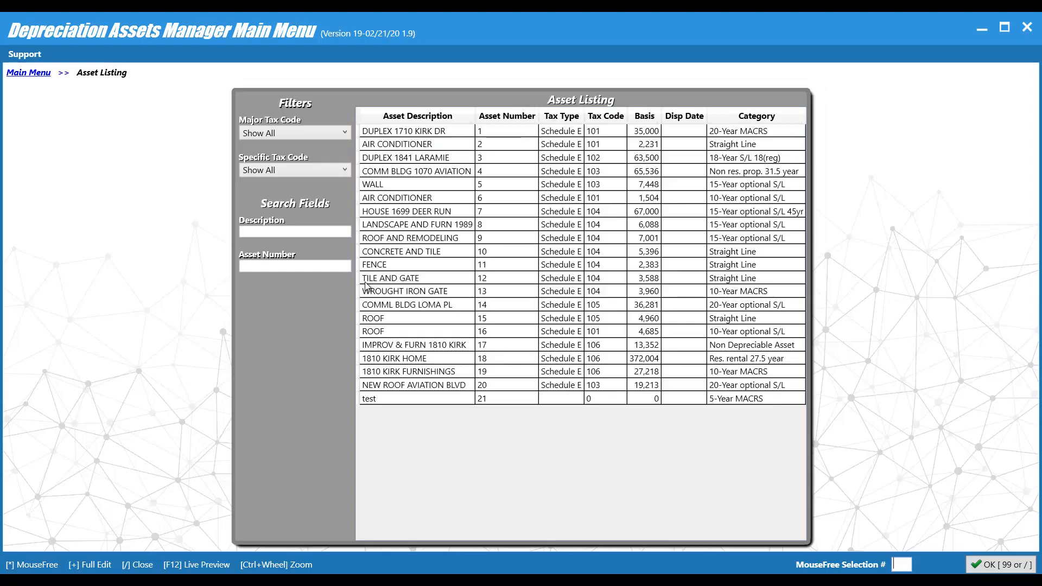
{"action": "double_click", "coordinate": [409, 229]}
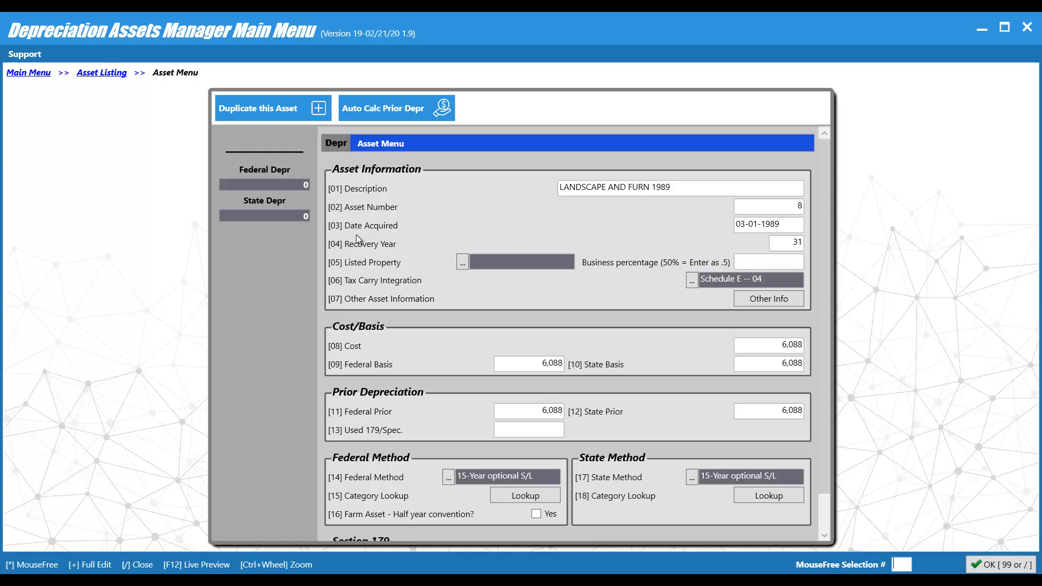
{"action": "left_click", "coordinate": [786, 301]}
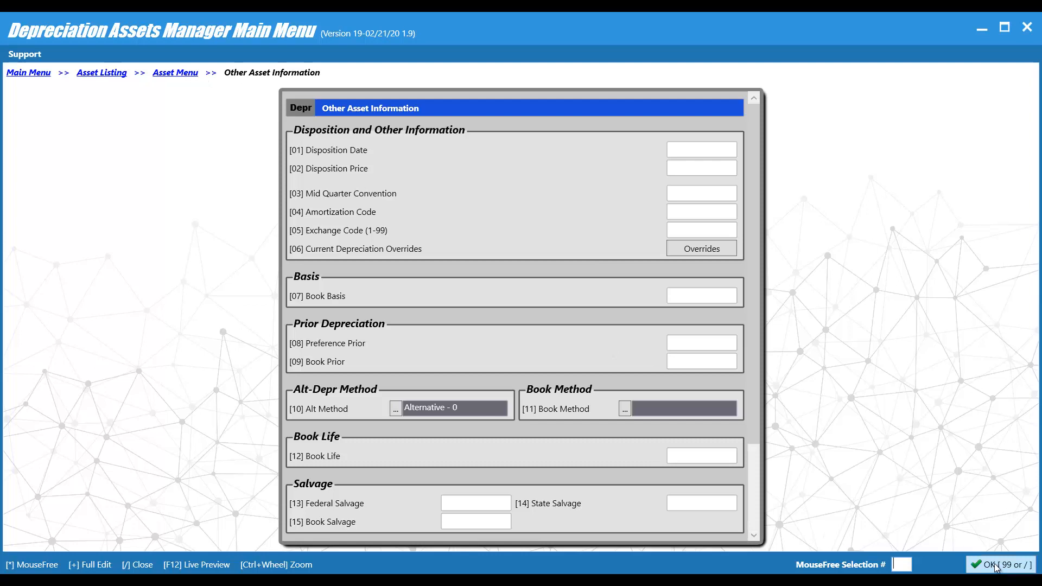
{"action": "left_click", "coordinate": [30, 74]}
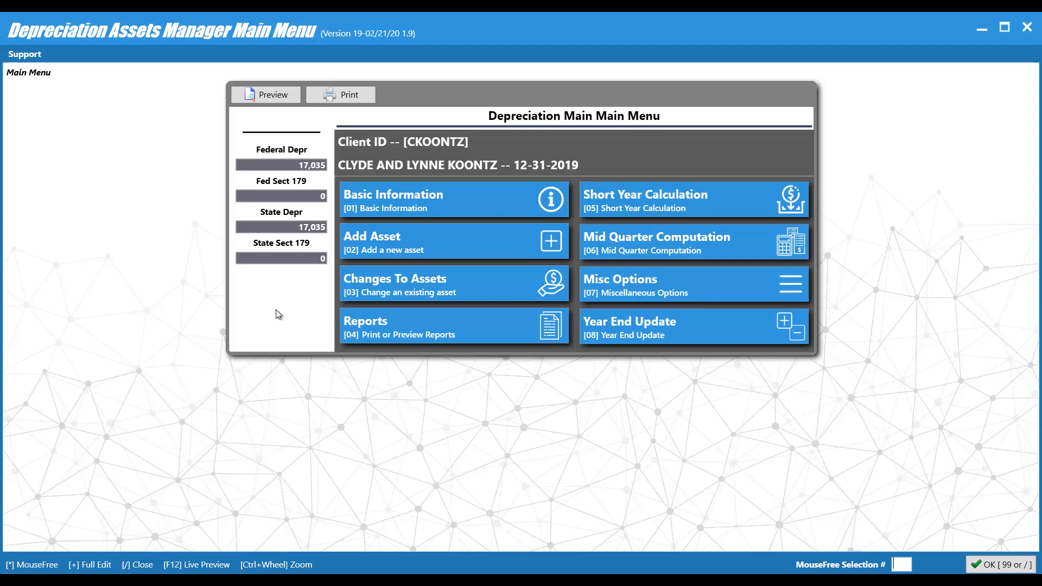
Step: Preview the Listing By Tax Schedule Code report for the client and close the preview
{"action": "left_click", "coordinate": [376, 331]}
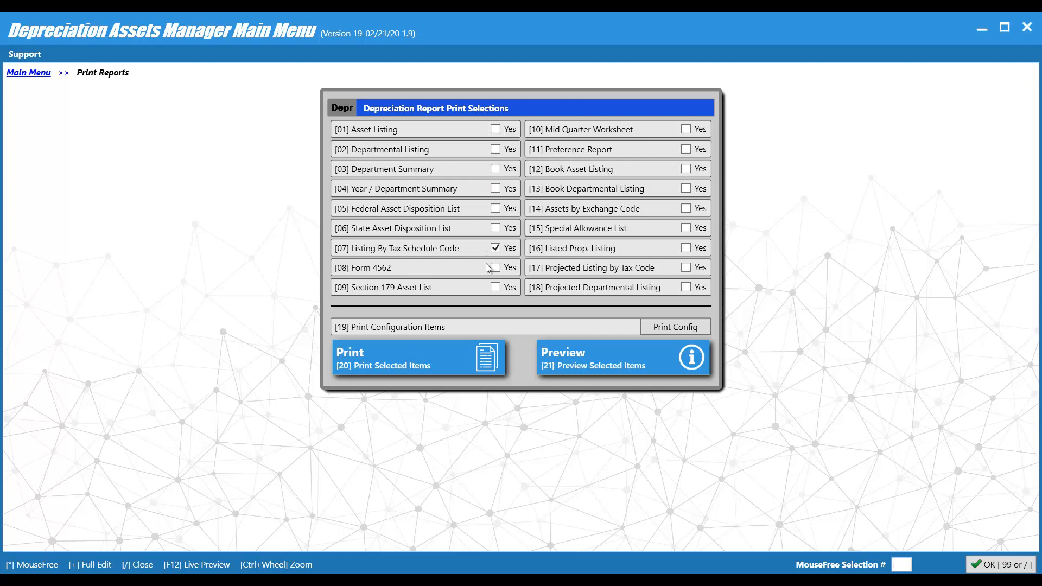
{"action": "left_click", "coordinate": [595, 360]}
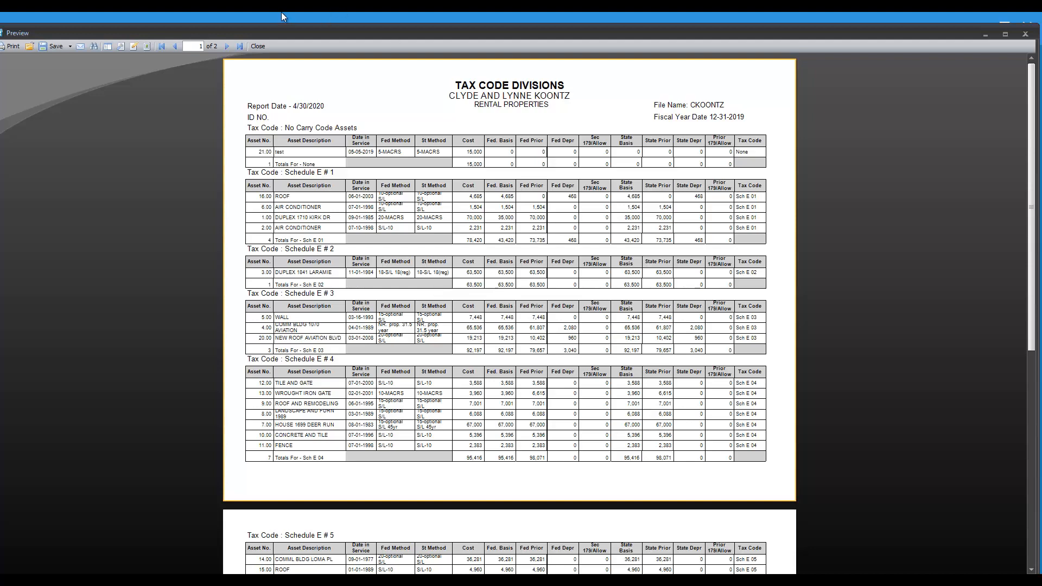
{"action": "left_click", "coordinate": [260, 46]}
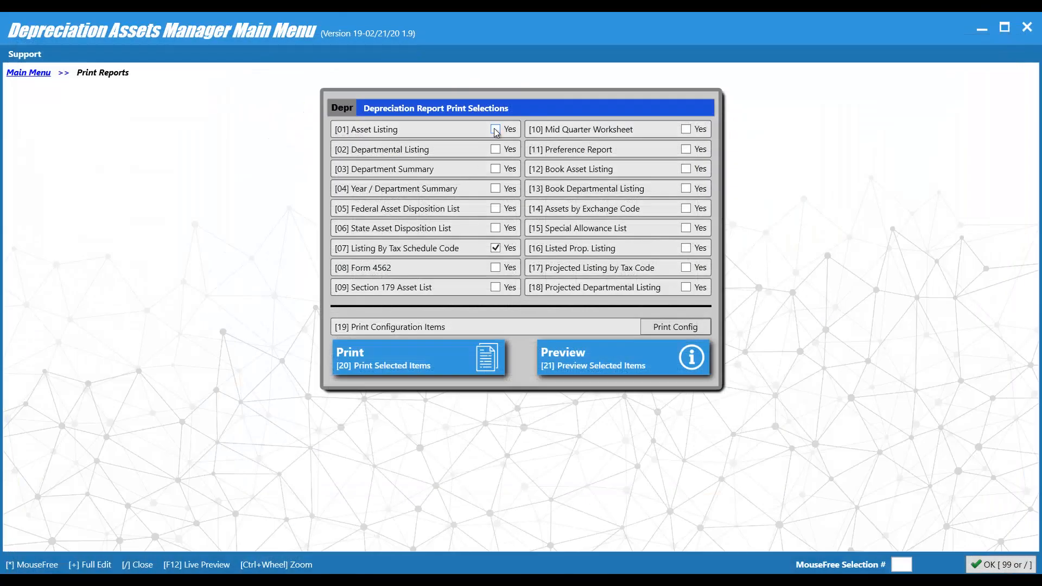
Step: Preview the Asset Listing report for all assets, deselect the report and return to the client's main menu
{"action": "left_click", "coordinate": [496, 130]}
{"action": "left_click", "coordinate": [582, 363]}
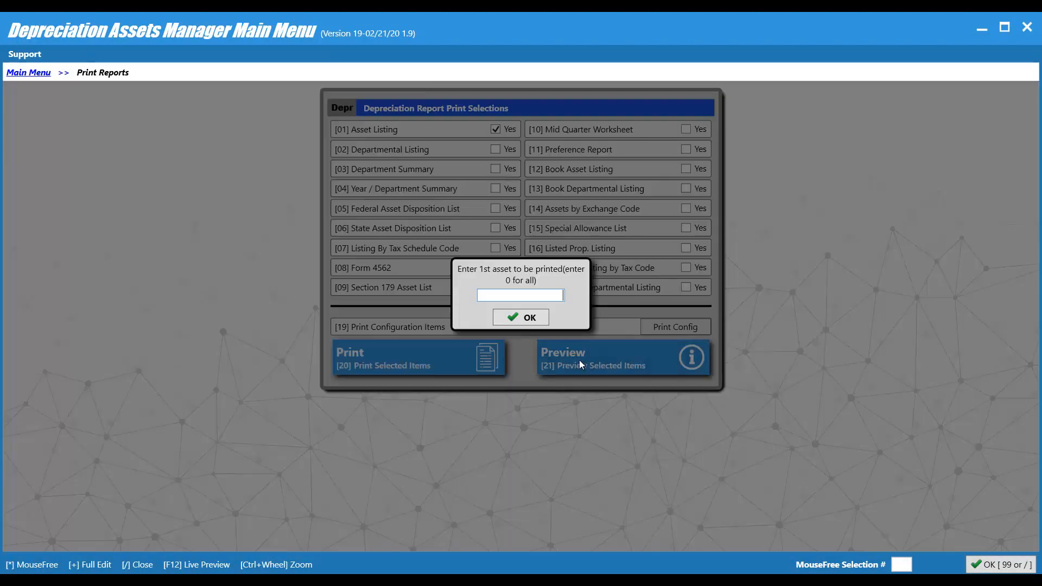
{"action": "left_click", "coordinate": [515, 318]}
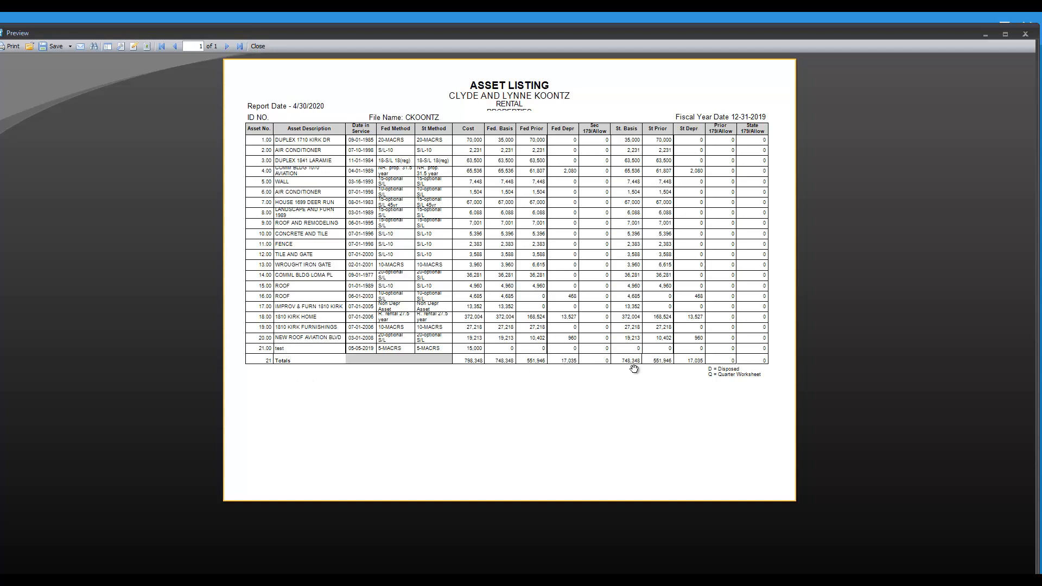
{"action": "left_click", "coordinate": [259, 46]}
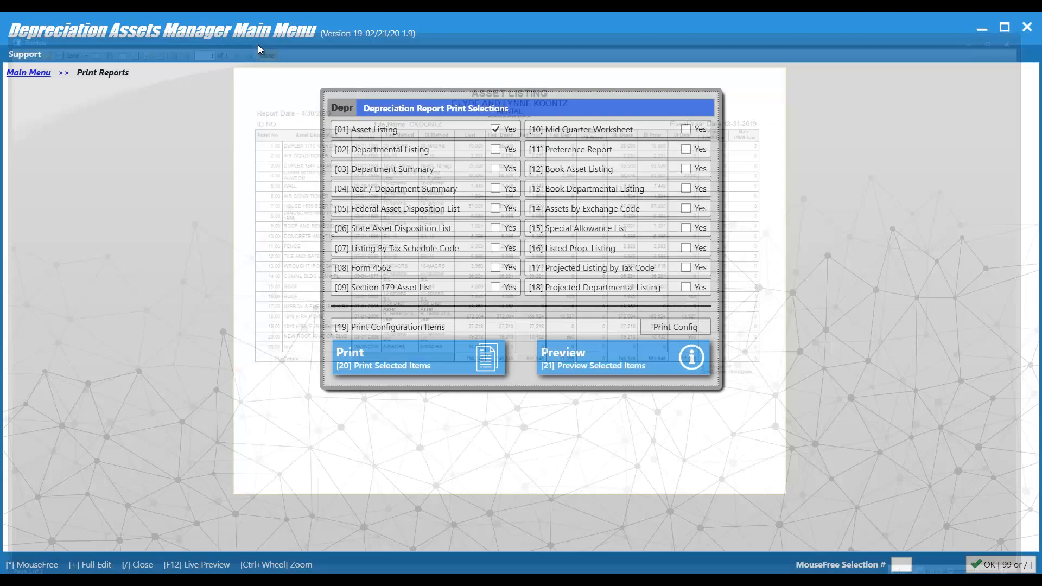
{"action": "left_click", "coordinate": [495, 129]}
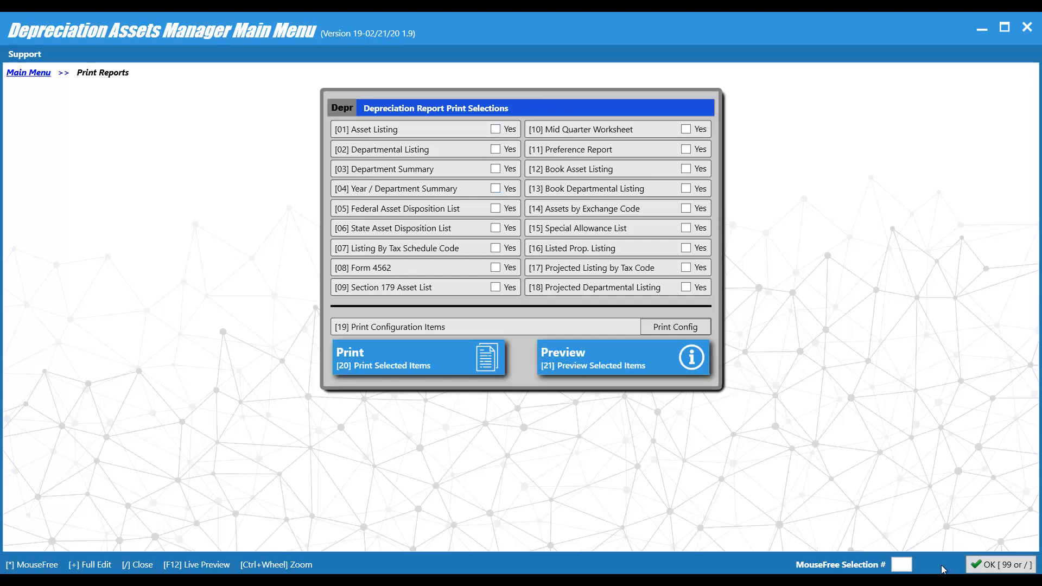
{"action": "left_click", "coordinate": [1002, 567]}
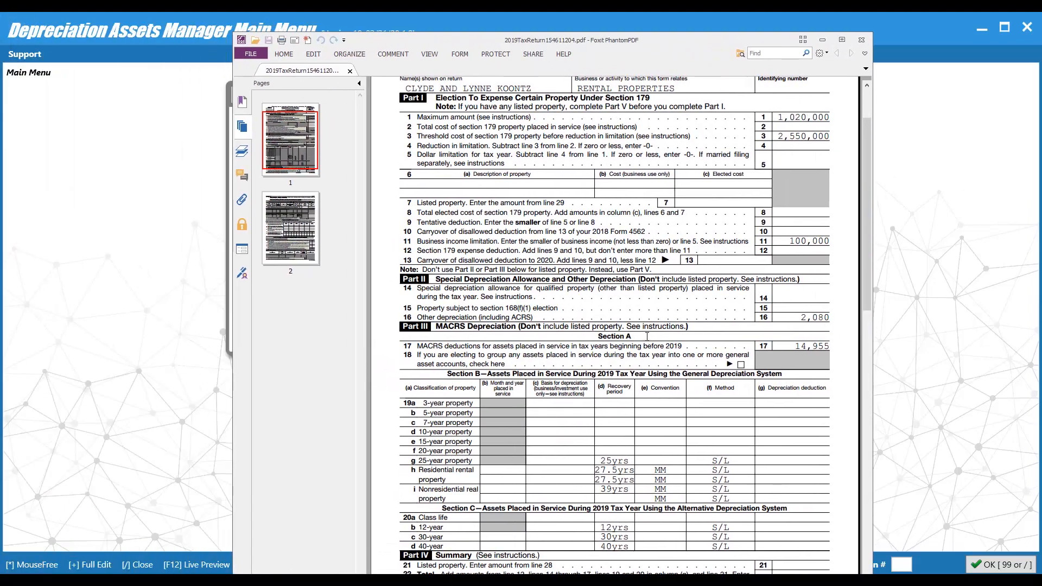
Step: Close the Form 4562 preview and run the Short Year Calculation for the client with a short year of 6 months
{"action": "left_click", "coordinate": [862, 40]}
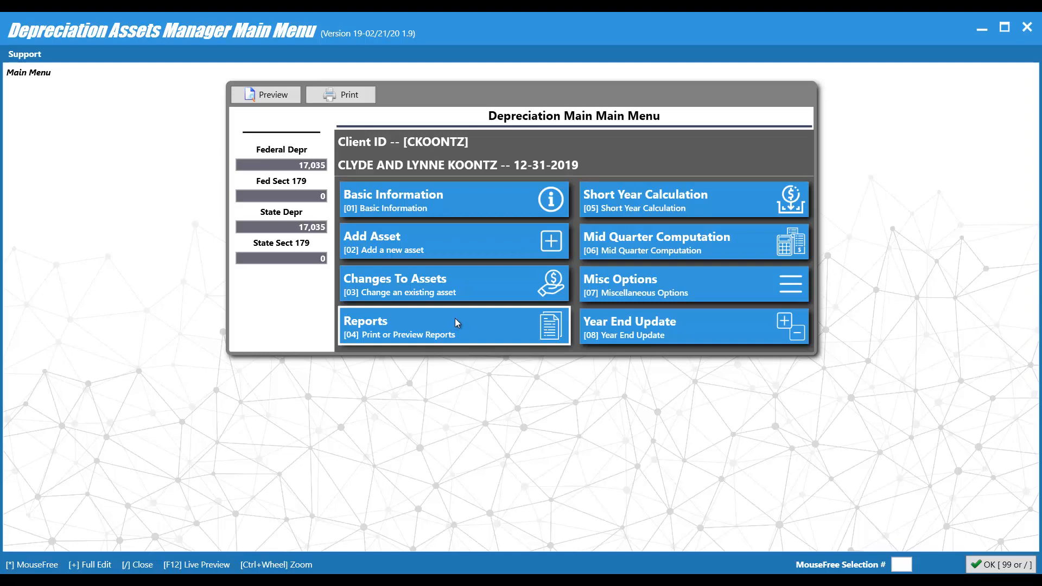
{"action": "left_click", "coordinate": [632, 199]}
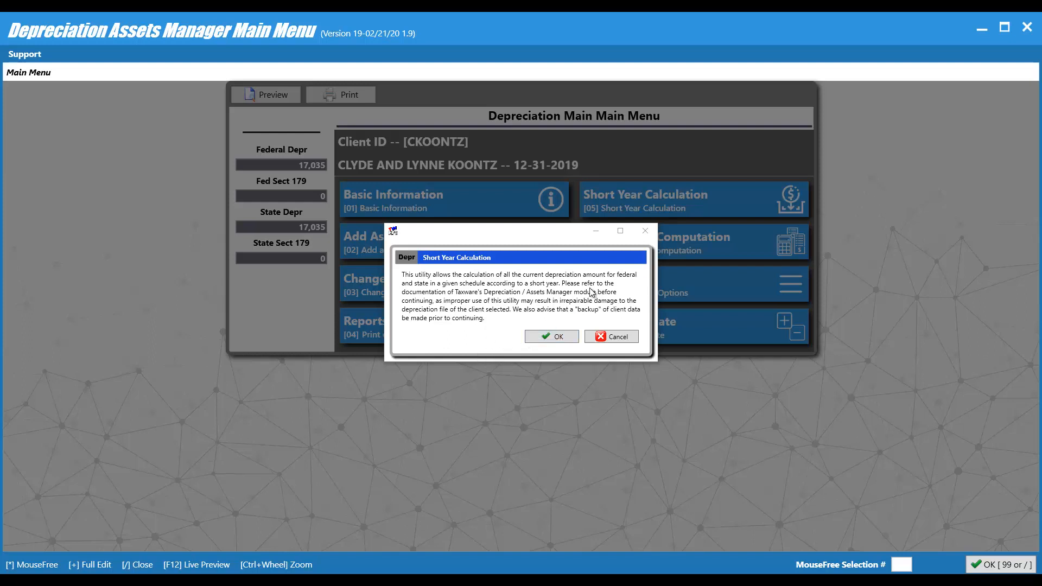
{"action": "left_click", "coordinate": [554, 335]}
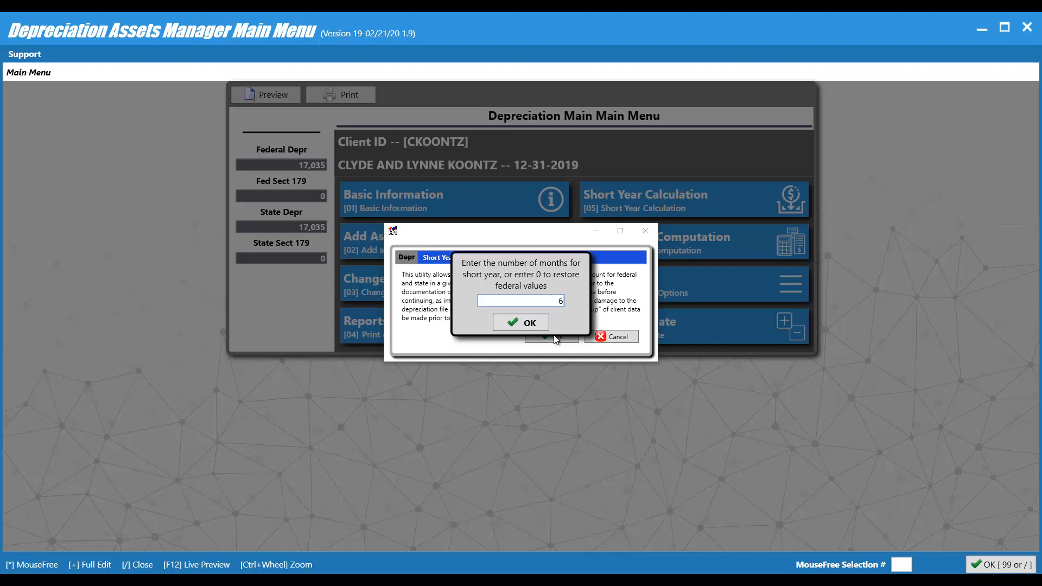
{"action": "type", "text": "6"}
{"action": "key", "text": "Return"}
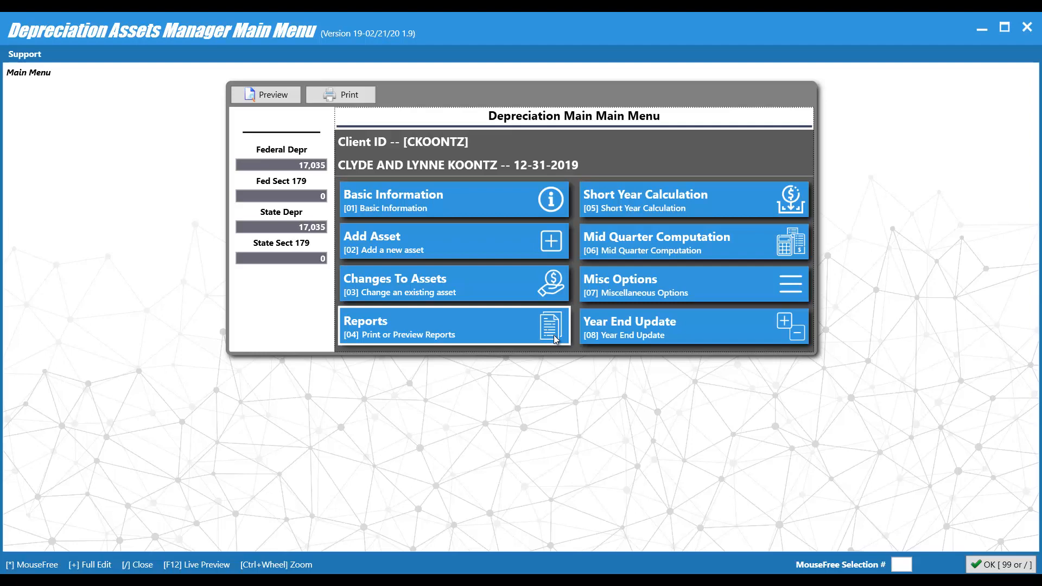
{"action": "left_click", "coordinate": [431, 282]}
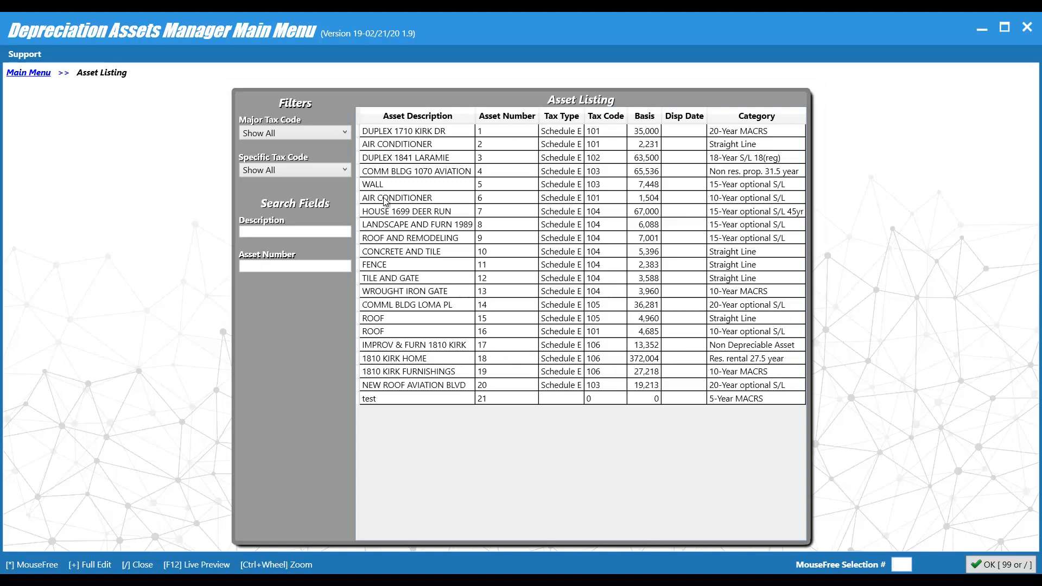
{"action": "double_click", "coordinate": [392, 132]}
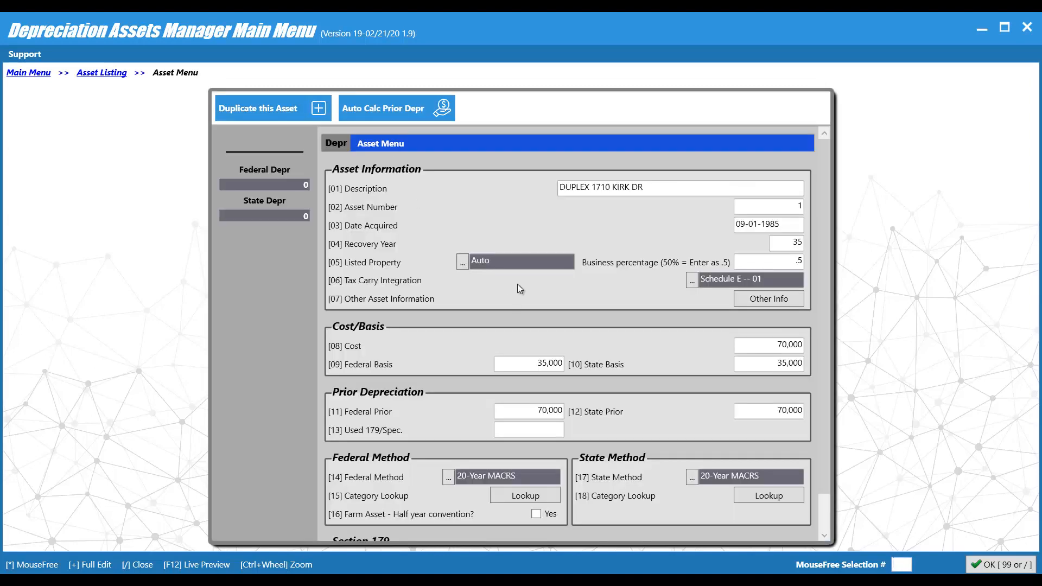
{"action": "left_click", "coordinate": [783, 300]}
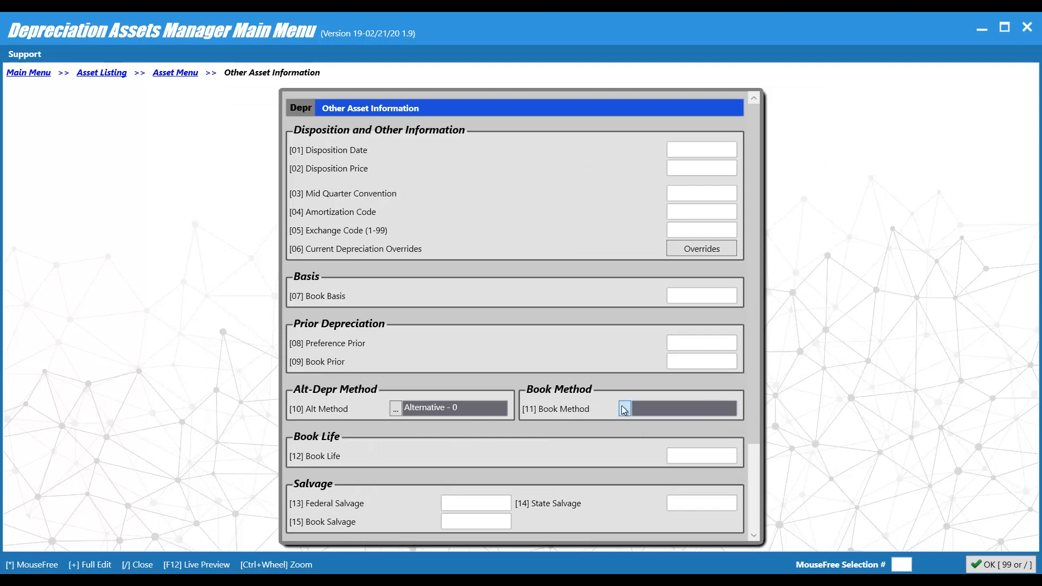
{"action": "scroll", "coordinate": [513, 201], "scroll_direction": "down", "scroll_amount": 3}
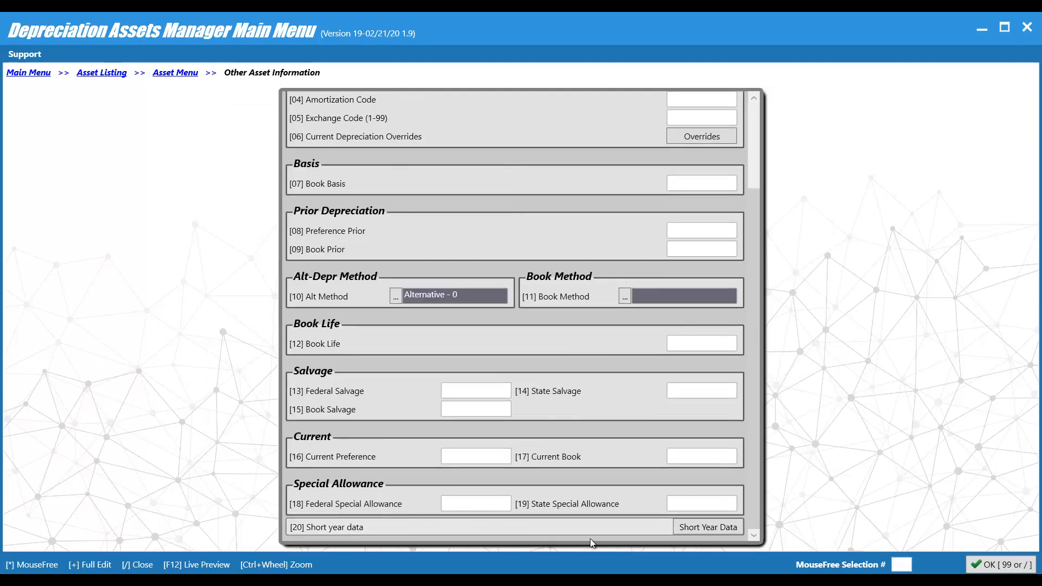
{"action": "left_click", "coordinate": [685, 526]}
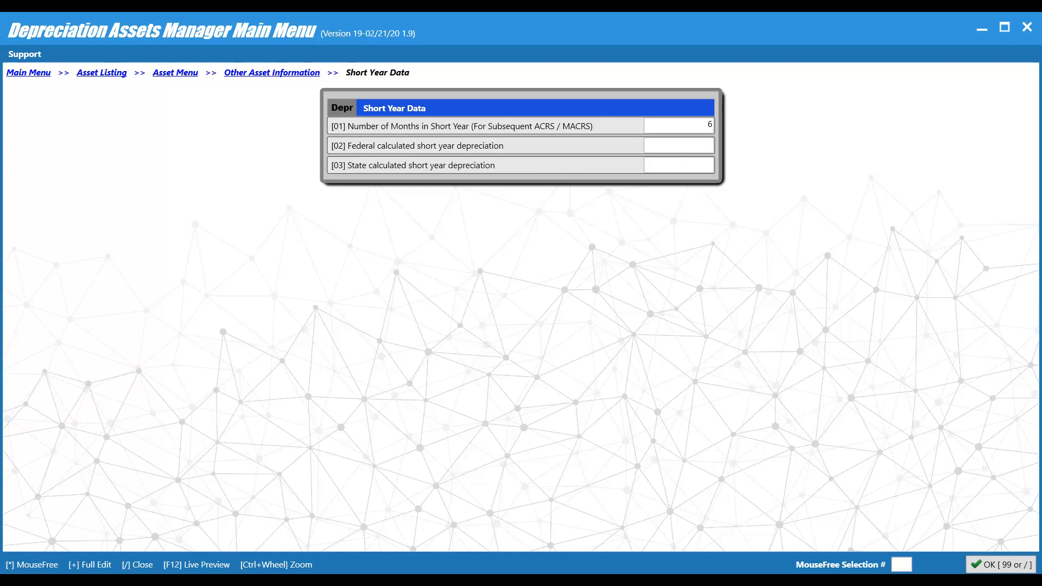
{"action": "left_click", "coordinate": [990, 568]}
{"action": "left_click", "coordinate": [990, 568]}
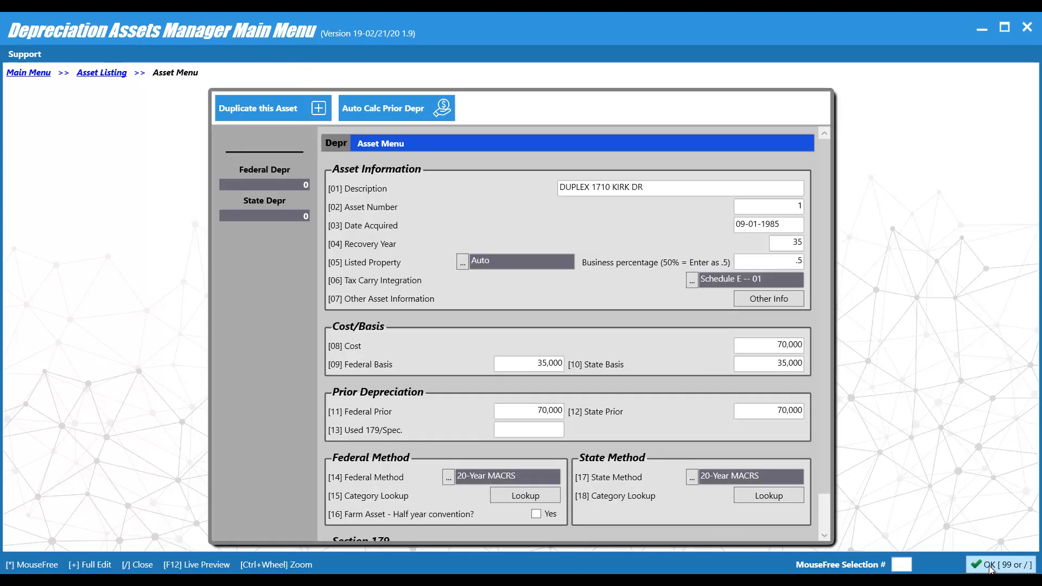
{"action": "left_click", "coordinate": [990, 568]}
{"action": "left_click", "coordinate": [990, 568]}
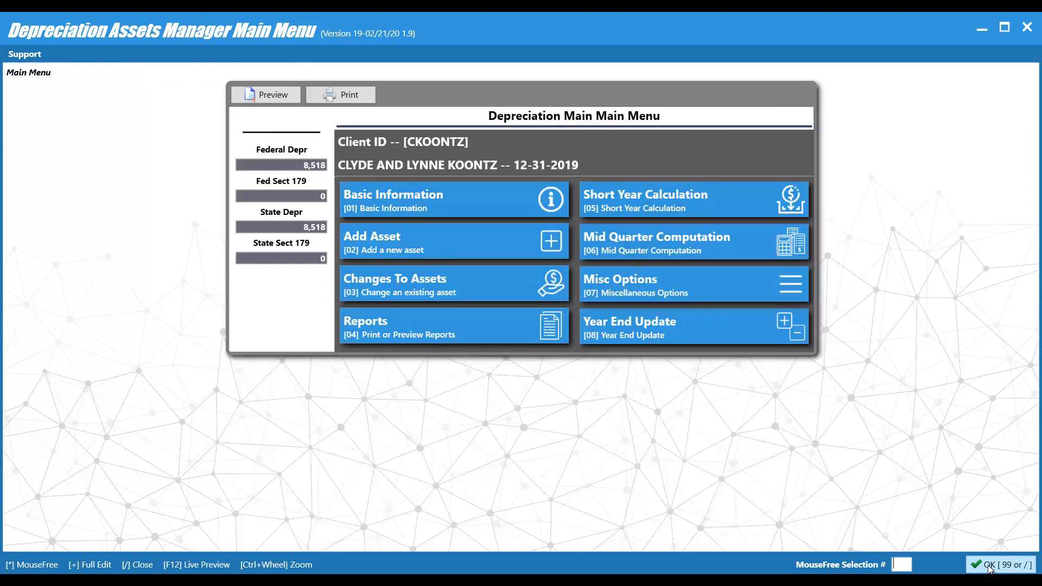
Step: Run the Mid Quarter Computation on the client's recovery year 1 assets
{"action": "left_click", "coordinate": [633, 244]}
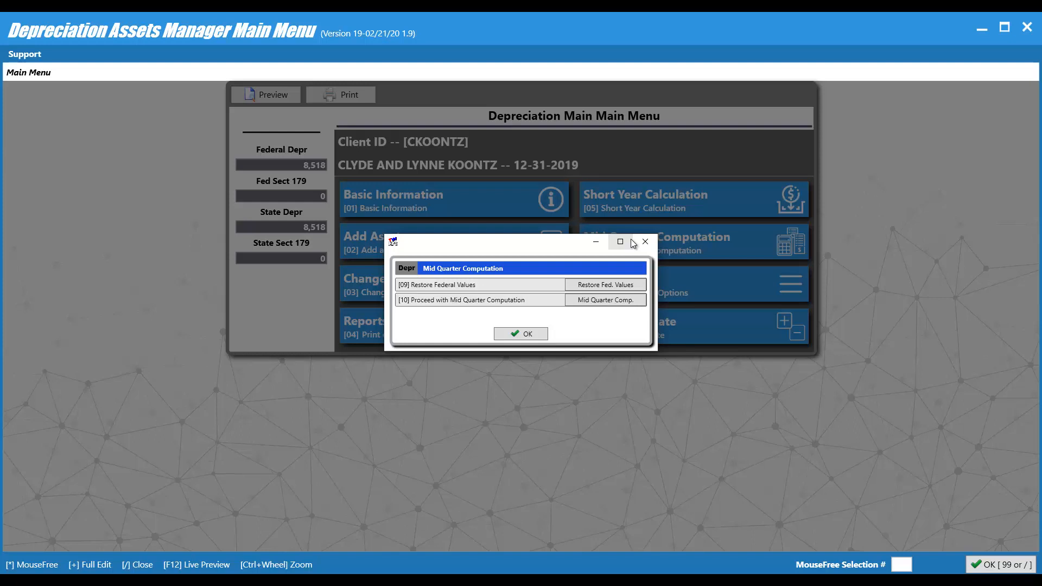
{"action": "left_click", "coordinate": [584, 302]}
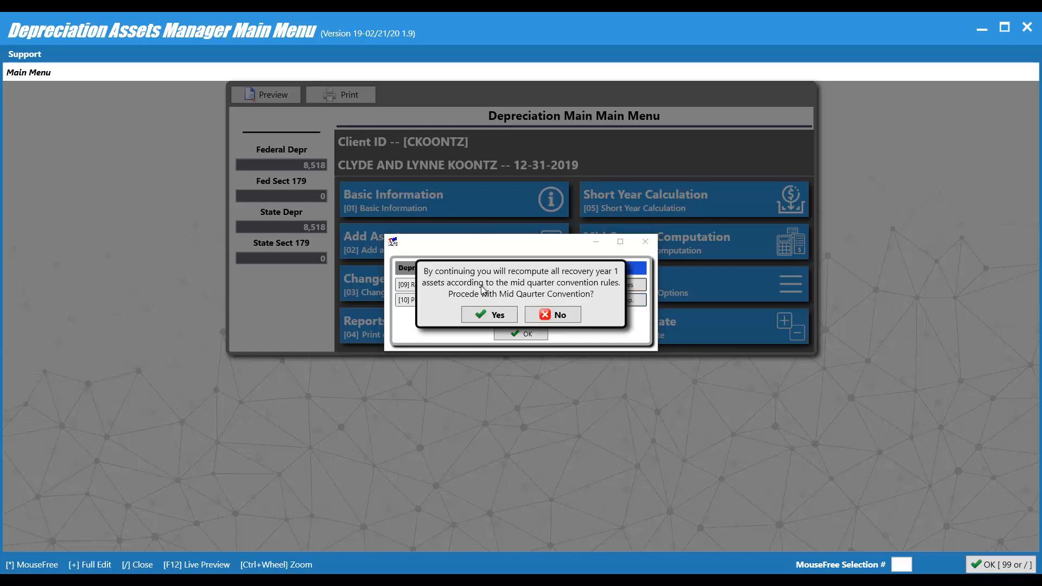
{"action": "left_click", "coordinate": [480, 317]}
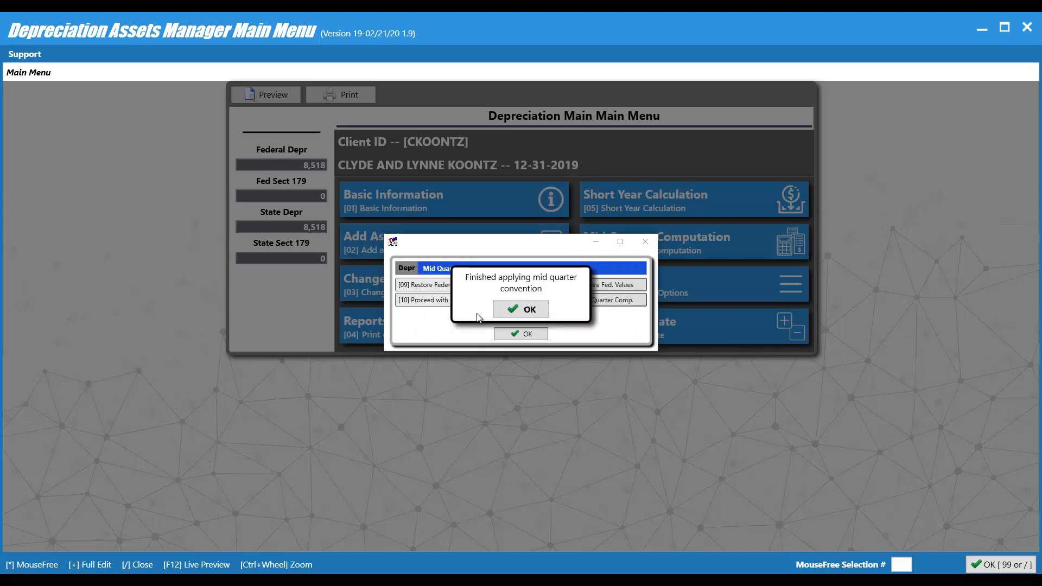
{"action": "left_click", "coordinate": [515, 311]}
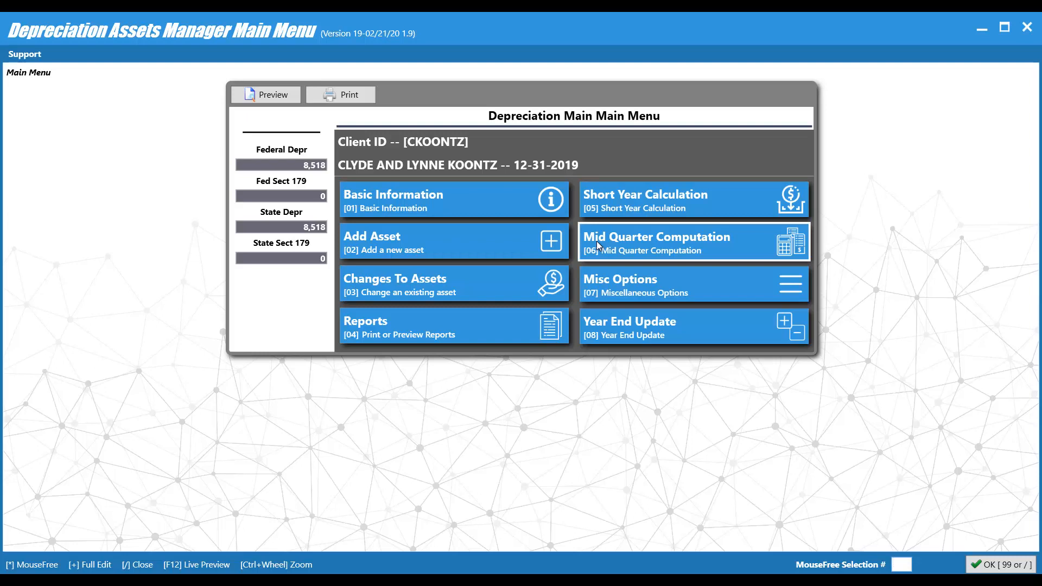
Step: Preview the Asset Listing report for all assets, close the preview and return to the client's main menu
{"action": "left_click", "coordinate": [402, 324]}
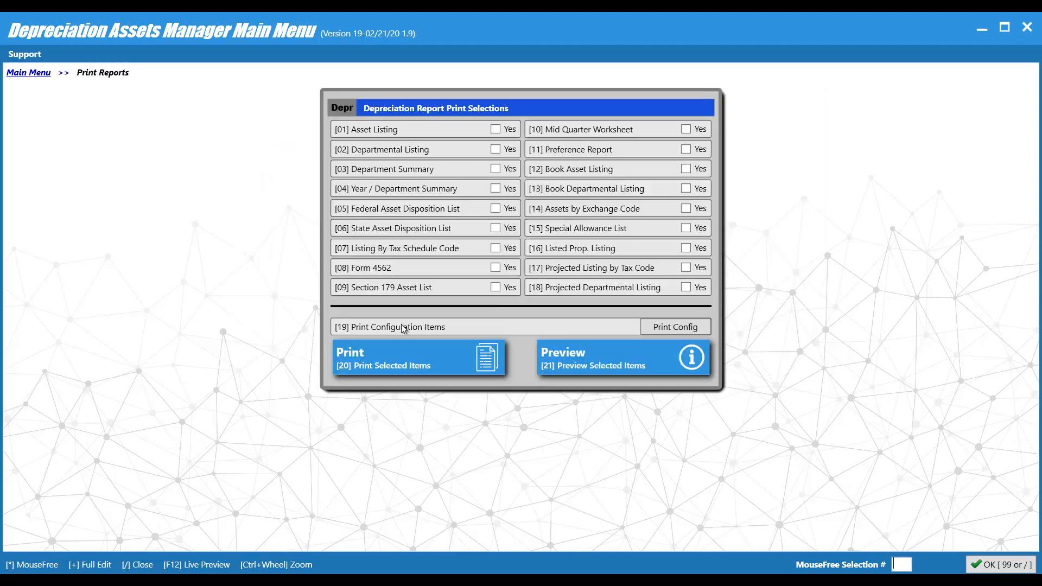
{"action": "left_click", "coordinate": [495, 129]}
{"action": "left_click", "coordinate": [584, 356]}
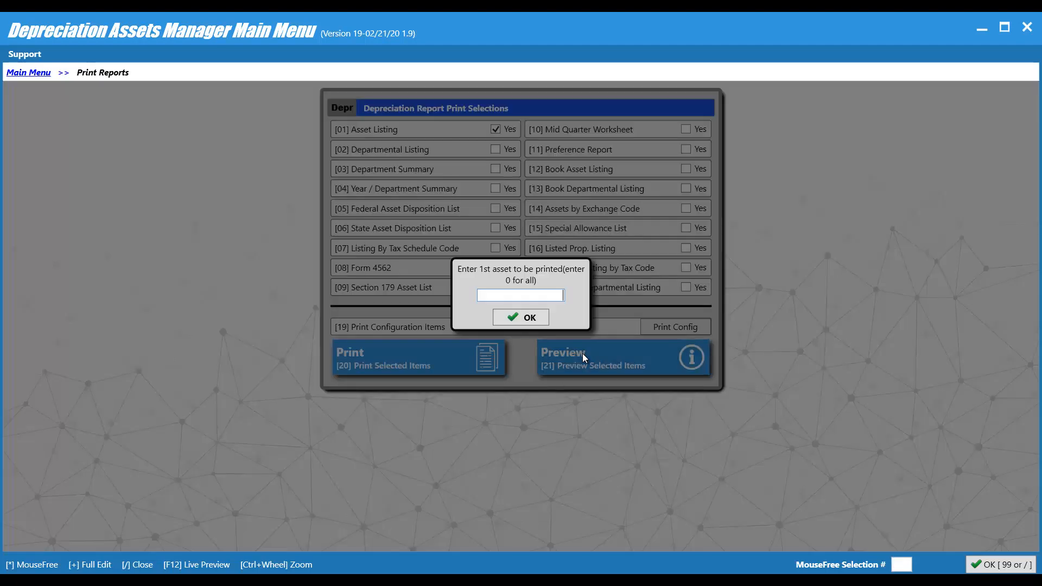
{"action": "left_click", "coordinate": [527, 319]}
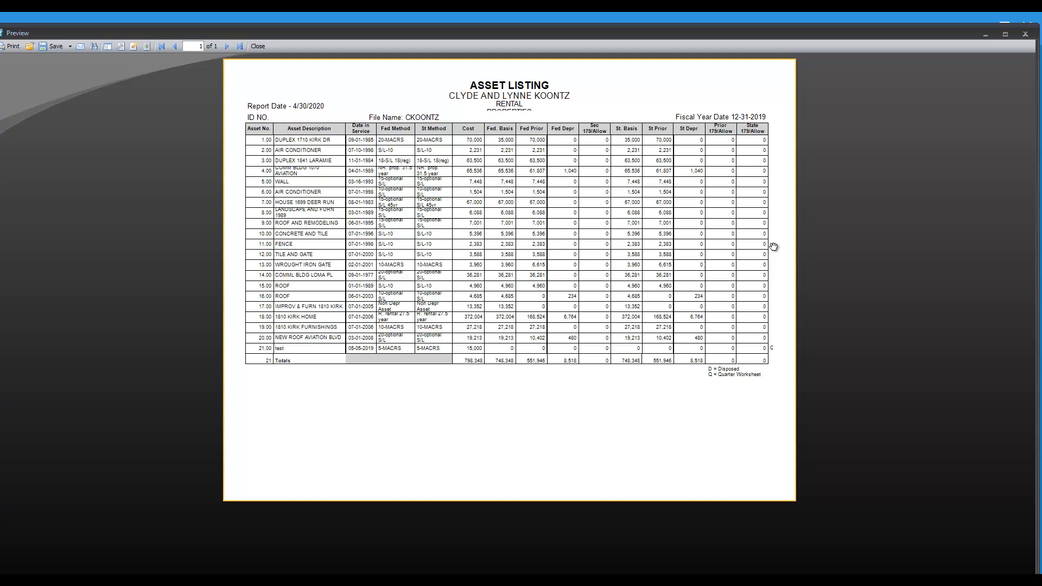
{"action": "left_click", "coordinate": [1025, 34]}
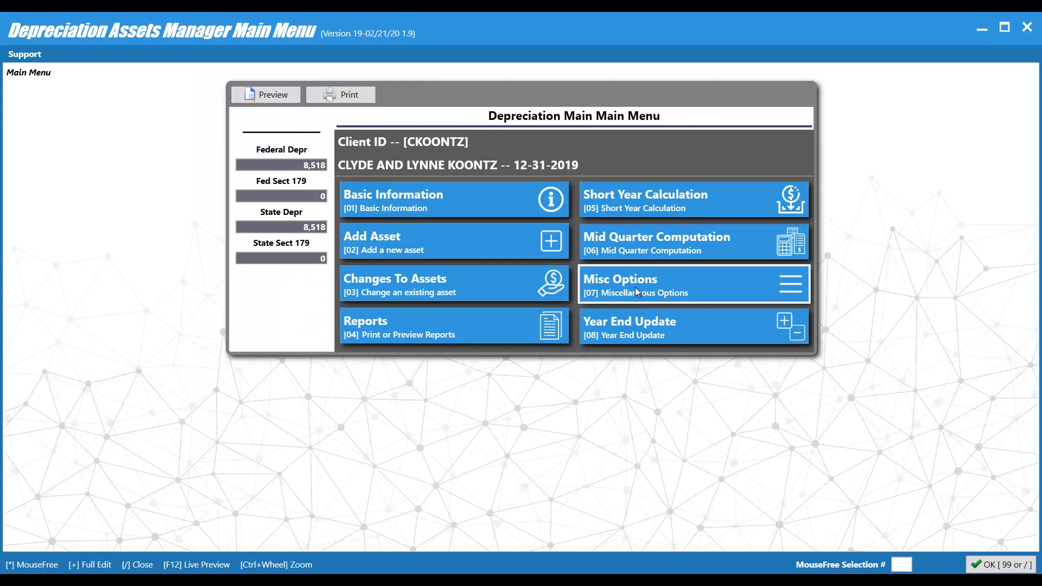
Step: Review the client's miscellaneous options for backup, tax code re-sequencing and depreciation carry, and return to the main menu
{"action": "left_click", "coordinate": [622, 287]}
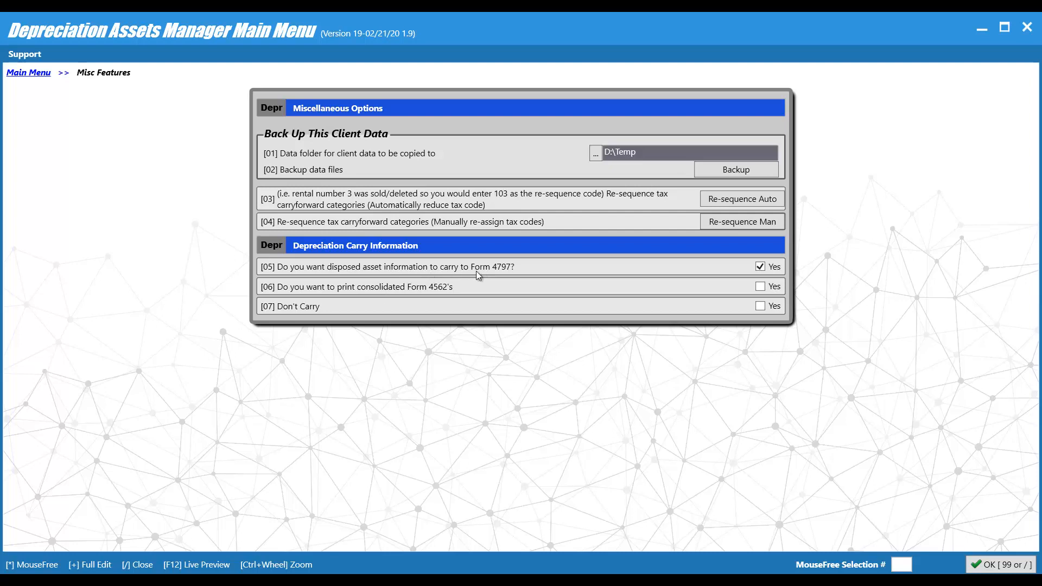
{"action": "key", "text": "slash"}
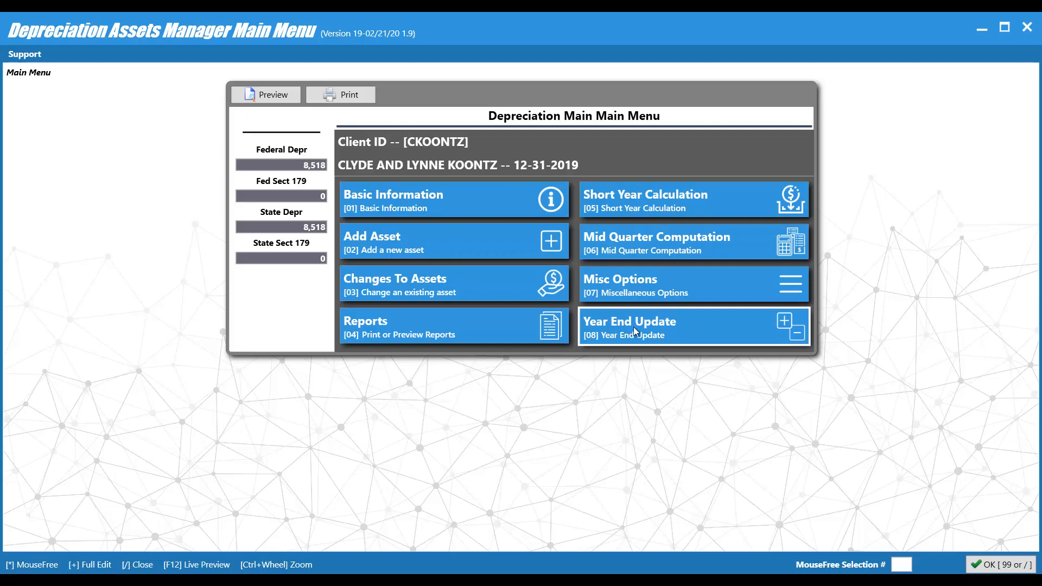
Step: Switch to the ABSOLUTE PS INC client and run its Year End Update, accepting a State 179 Max of 1,020,000
{"action": "left_click", "coordinate": [993, 567]}
{"action": "left_click", "coordinate": [452, 303]}
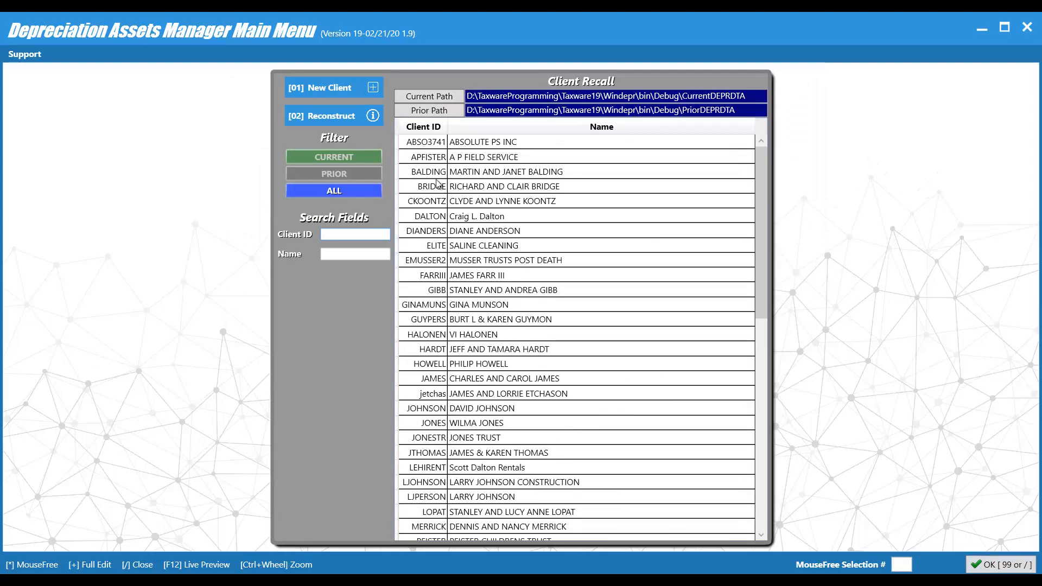
{"action": "double_click", "coordinate": [481, 142]}
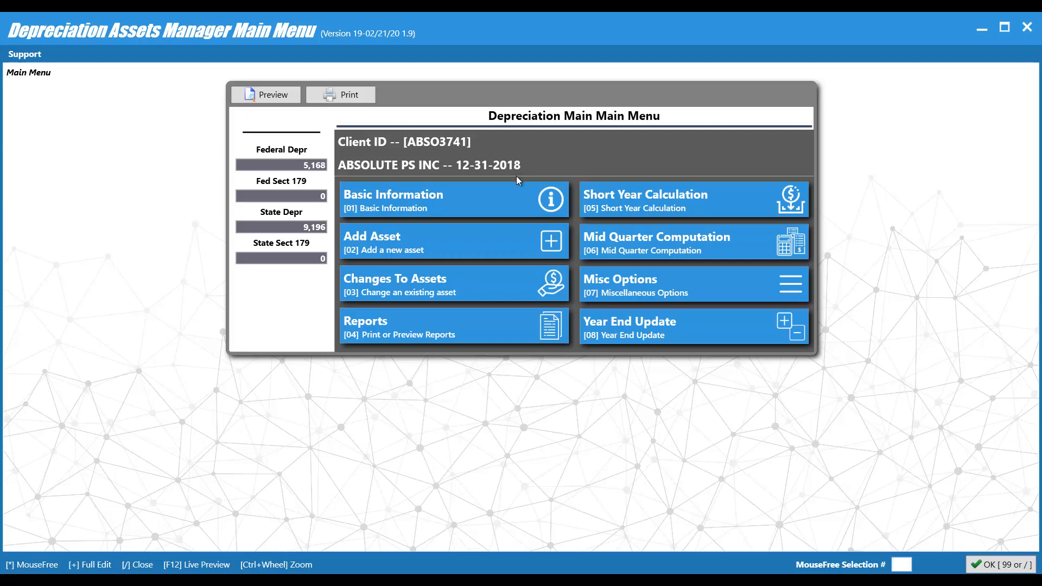
{"action": "left_click", "coordinate": [683, 328]}
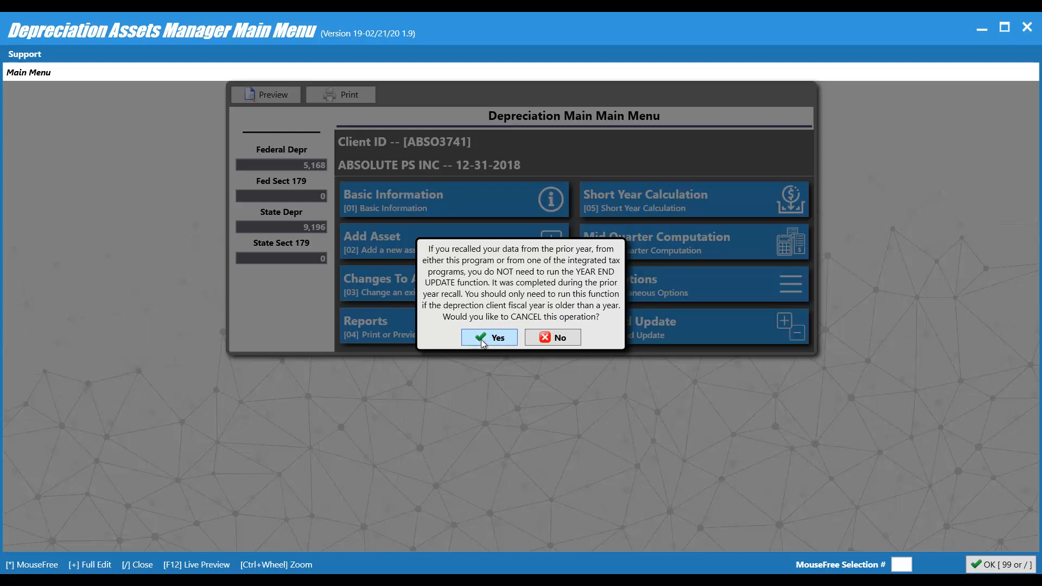
{"action": "left_click", "coordinate": [555, 339]}
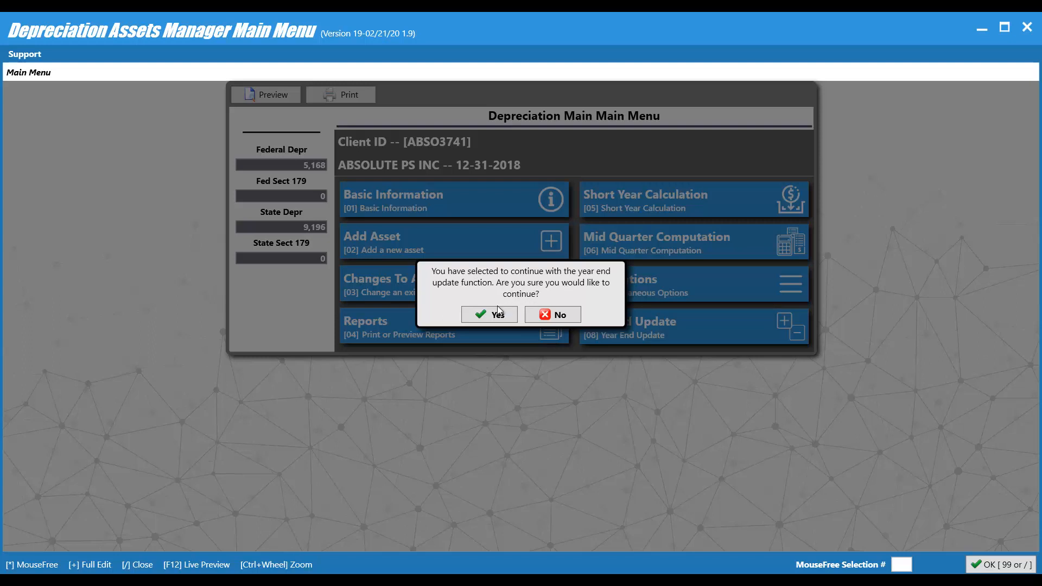
{"action": "left_click", "coordinate": [485, 316]}
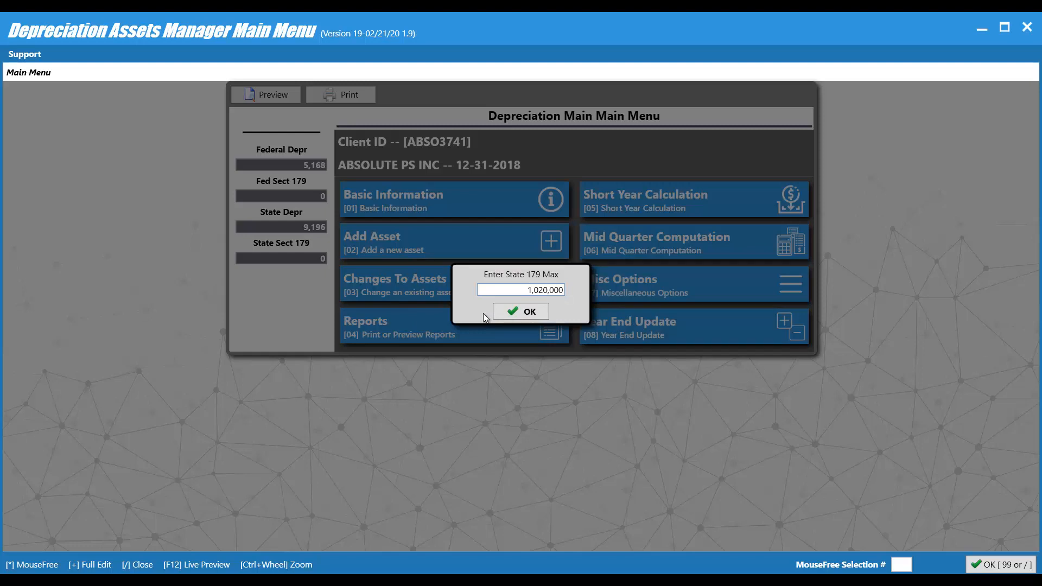
{"action": "left_click", "coordinate": [504, 313]}
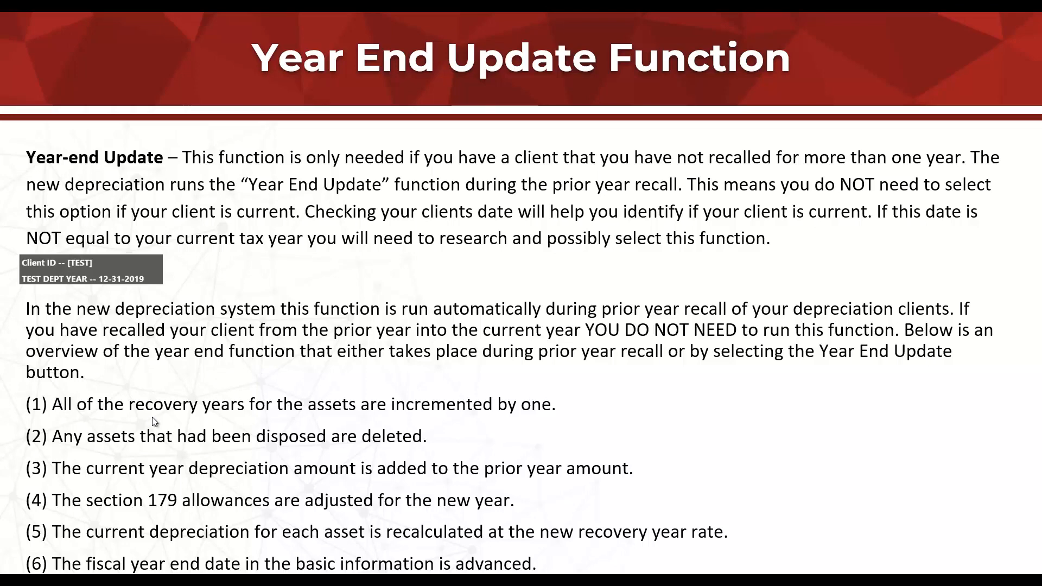
{"action": "key", "text": "Right"}
{"action": "key", "text": "Left"}
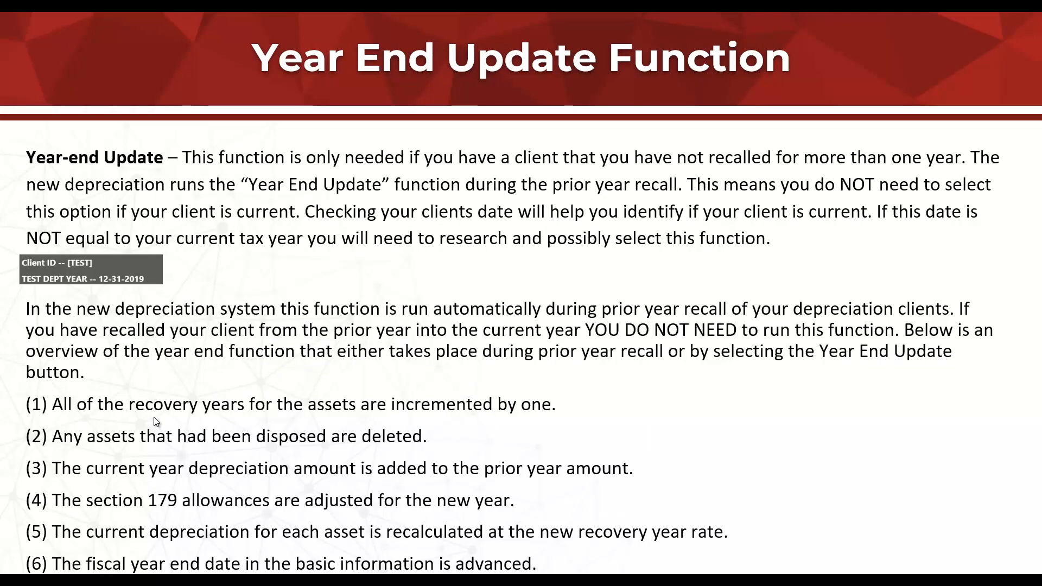
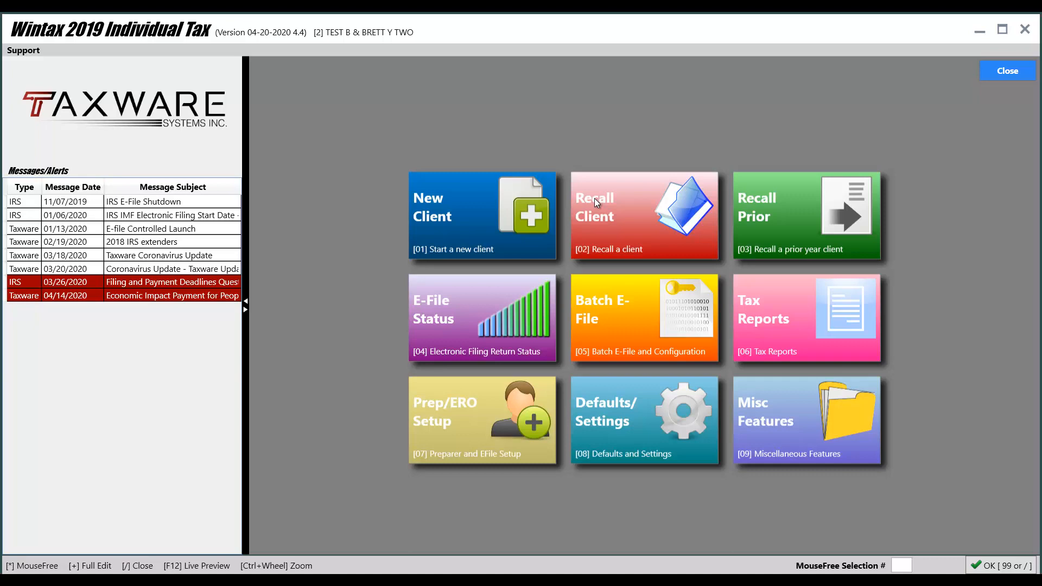
Step: Switch to Wintax 2019 Individual Tax, recall the test client's return and clear its Depreciation File Name in Basic Information
{"action": "left_click", "coordinate": [607, 203]}
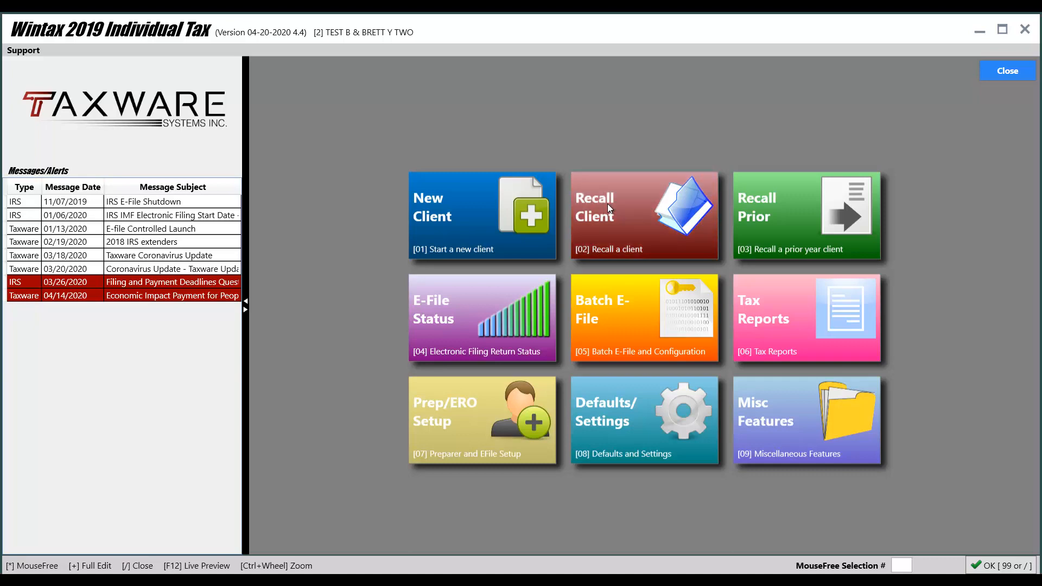
{"action": "double_click", "coordinate": [371, 252]}
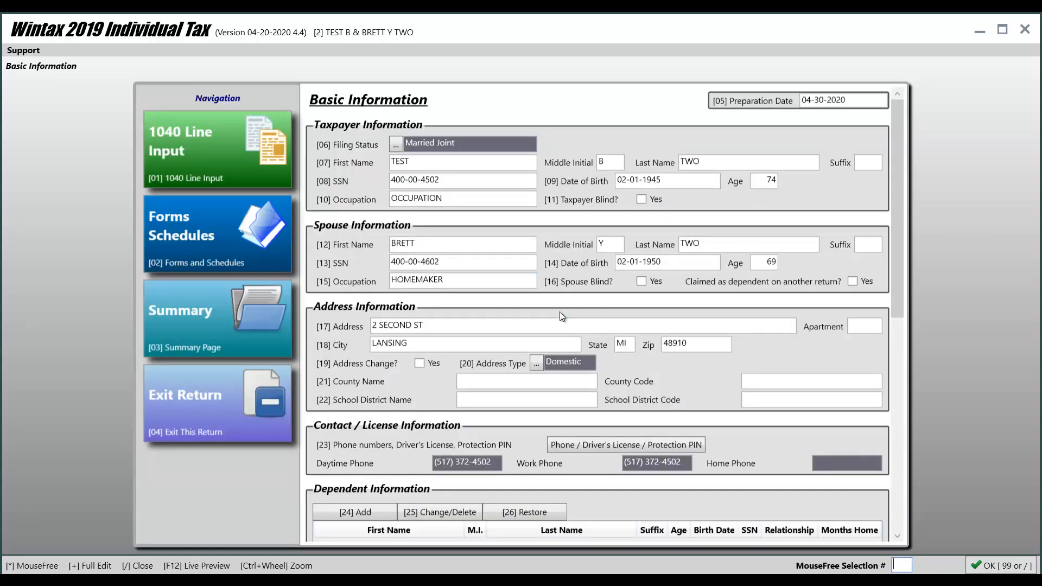
{"action": "scroll", "coordinate": [561, 313], "scroll_direction": "down", "scroll_amount": 3}
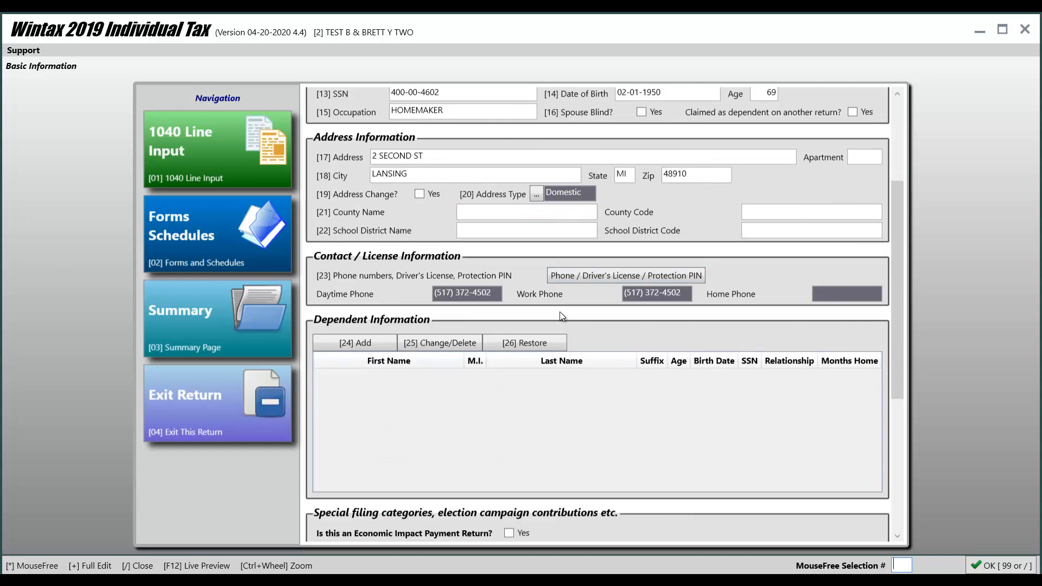
{"action": "scroll", "coordinate": [561, 314], "scroll_direction": "down", "scroll_amount": 1}
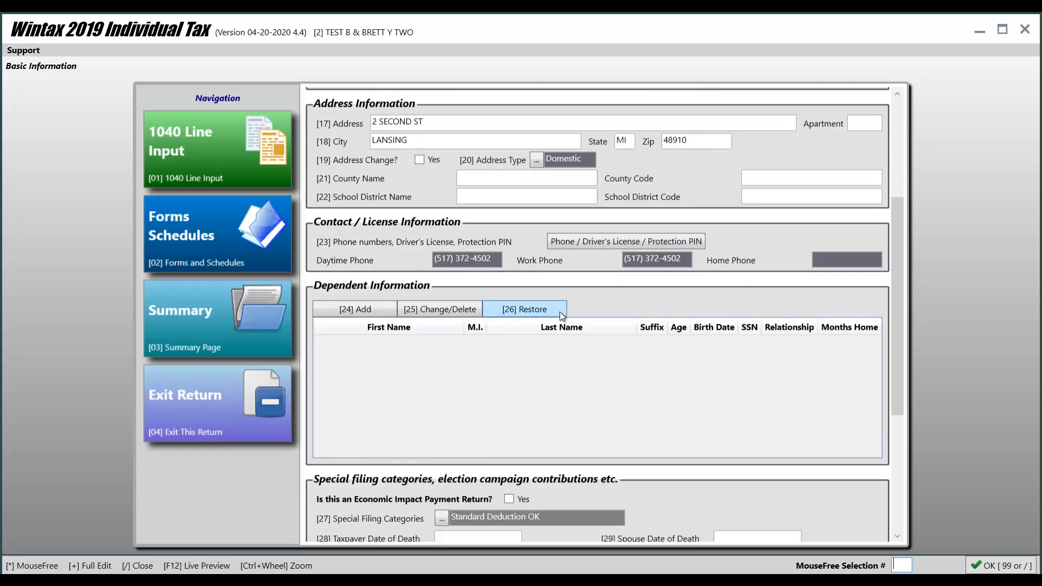
{"action": "scroll", "coordinate": [561, 315], "scroll_direction": "down", "scroll_amount": 4}
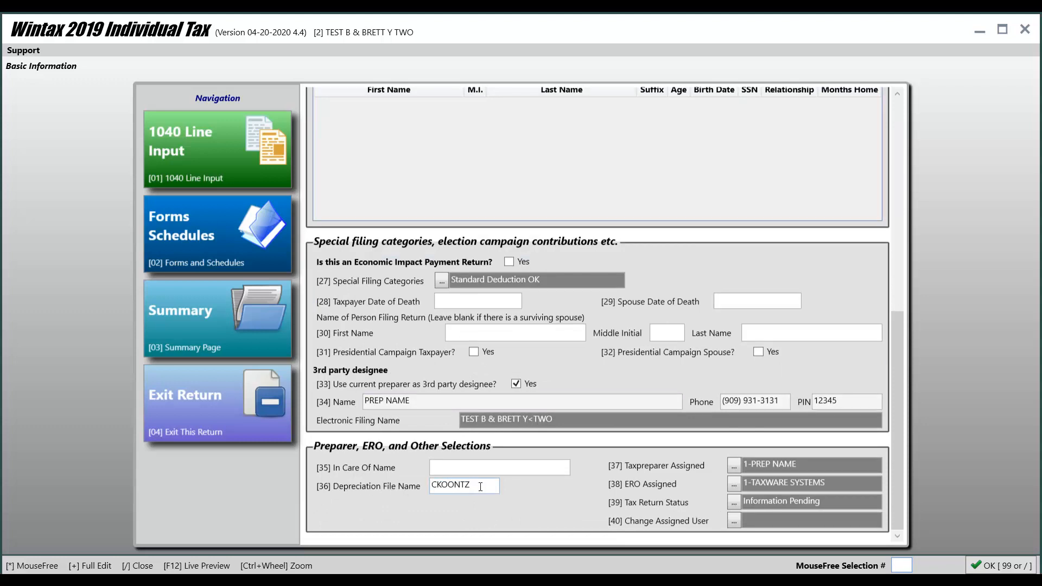
{"action": "left_click_drag", "start_coordinate": [479, 484], "coordinate": [314, 485]}
{"action": "key", "text": "BackSpace"}
{"action": "left_click", "coordinate": [893, 565]}
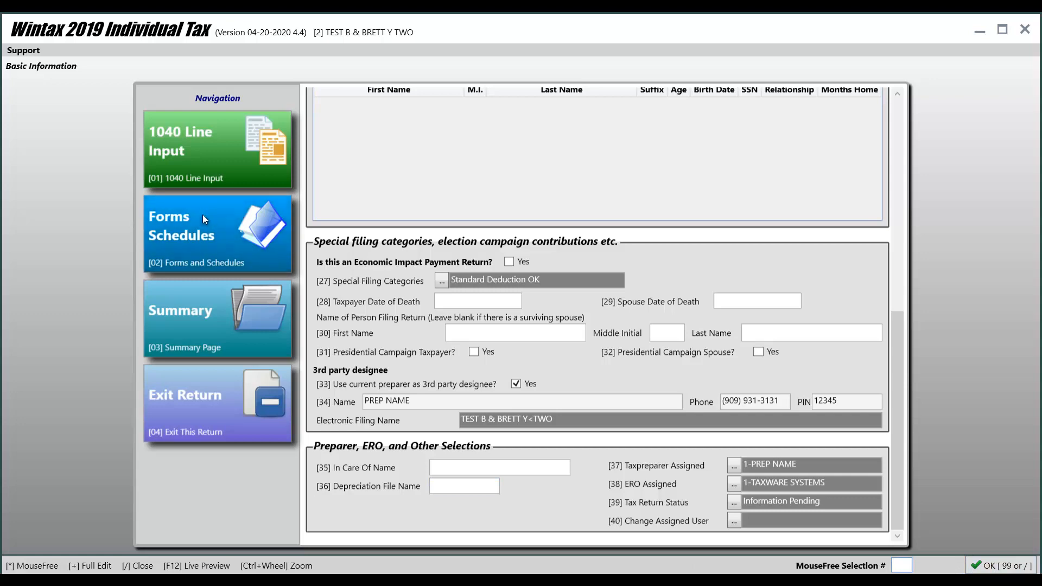
Step: Open Depreciation from the return's forms, recall the couple's depreciation client in the fifth row, exit it and accept creating 4562s for each carry code
{"action": "left_click", "coordinate": [193, 225]}
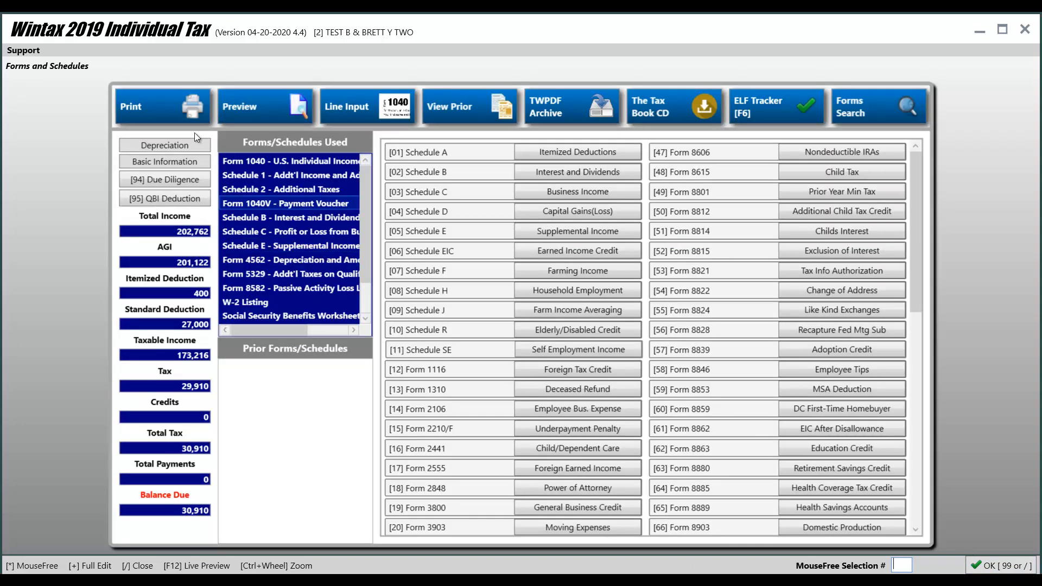
{"action": "left_click", "coordinate": [150, 145]}
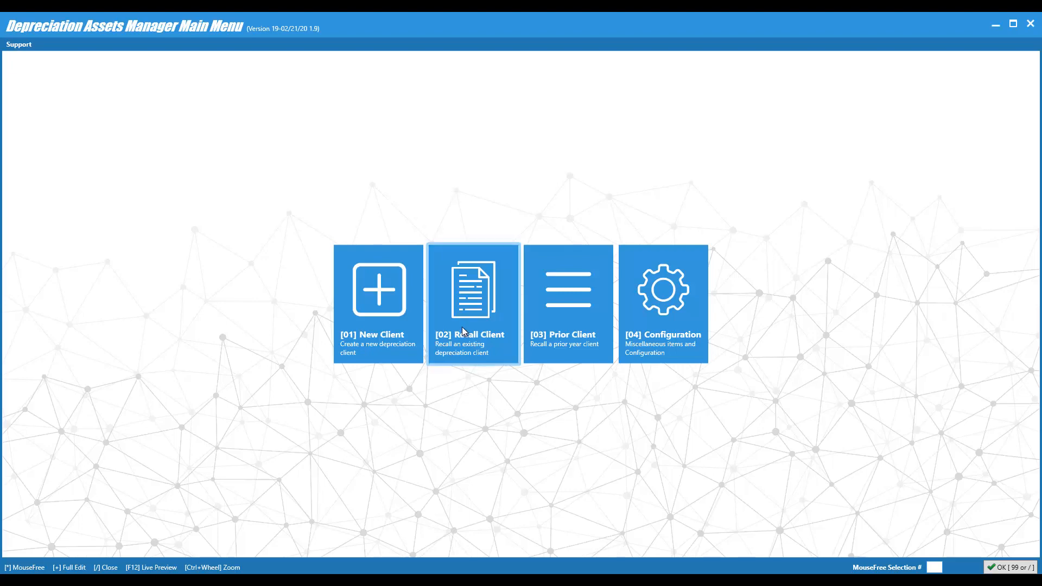
{"action": "left_click", "coordinate": [478, 344]}
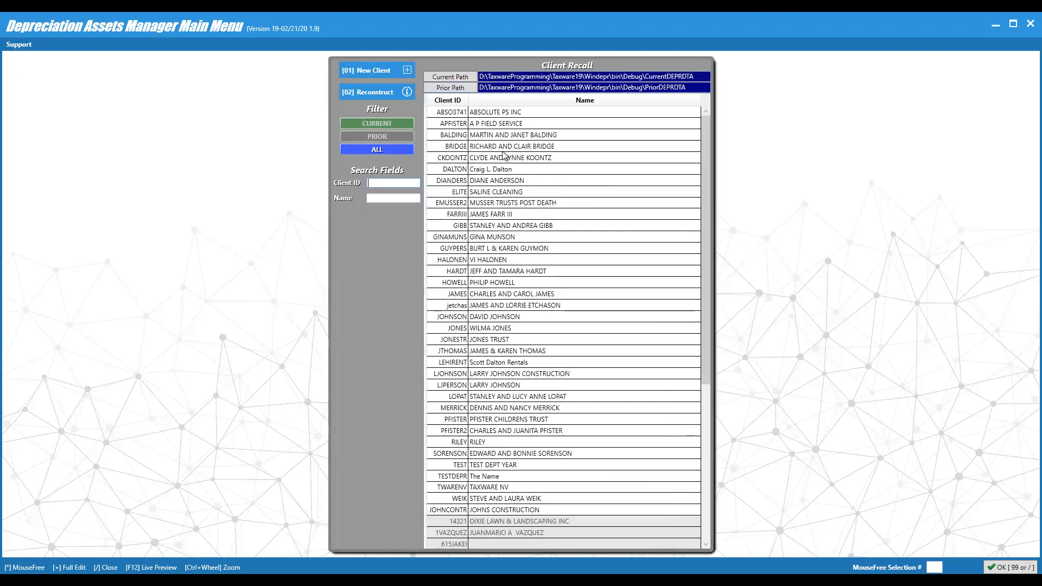
{"action": "double_click", "coordinate": [487, 158]}
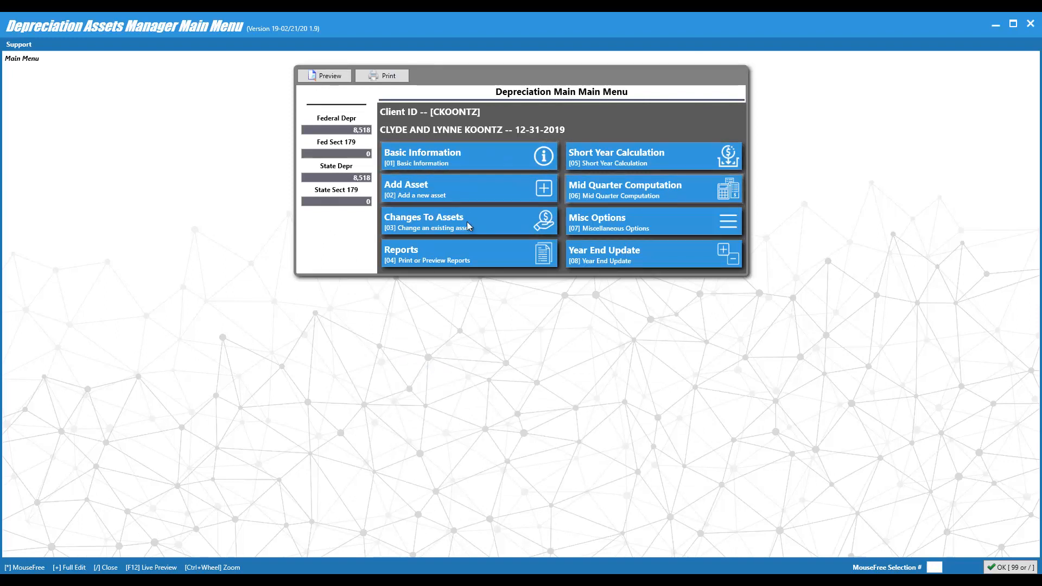
{"action": "left_click", "coordinate": [1005, 568]}
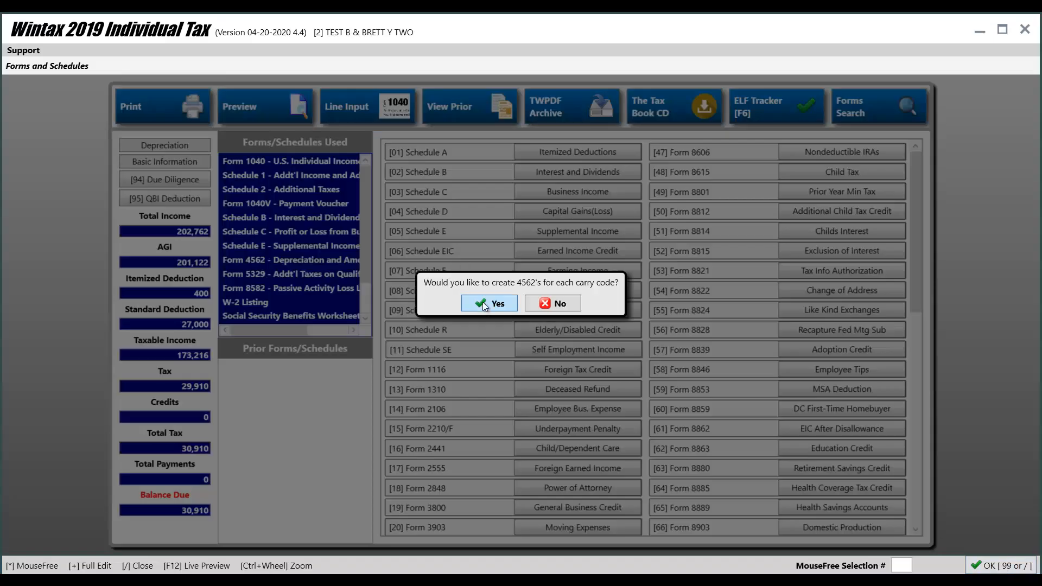
{"action": "left_click", "coordinate": [483, 303]}
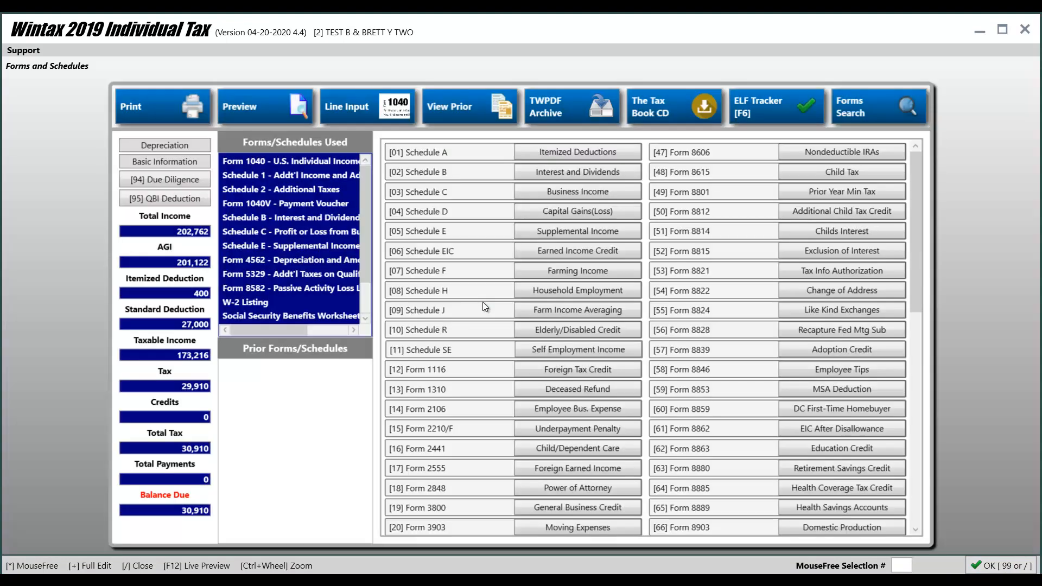
Step: Check the Depreciation File Name in the return's Basic Information and go back to Forms and Schedules
{"action": "left_click", "coordinate": [184, 161]}
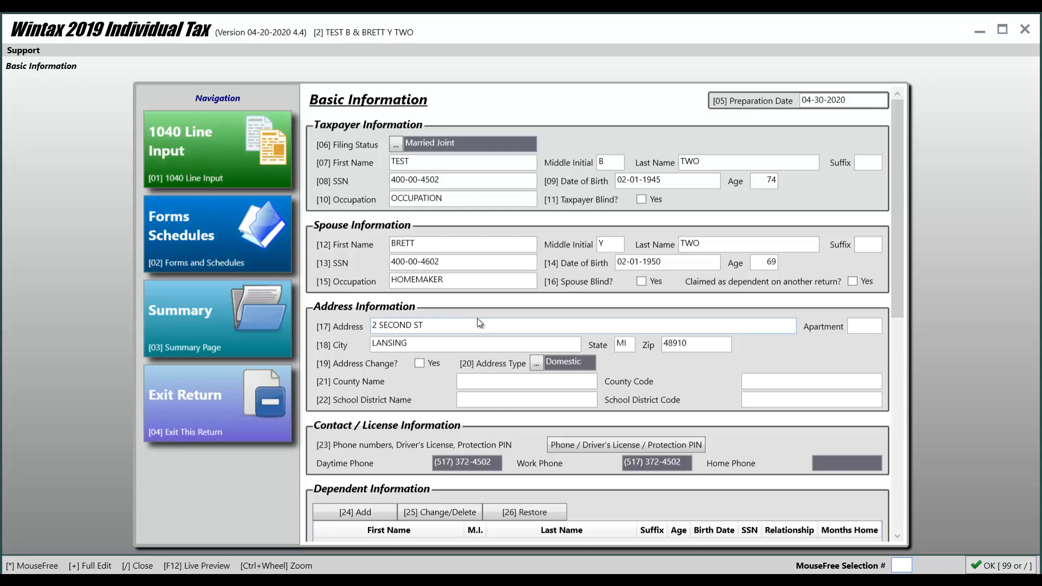
{"action": "scroll", "coordinate": [477, 318], "scroll_direction": "down", "scroll_amount": 8}
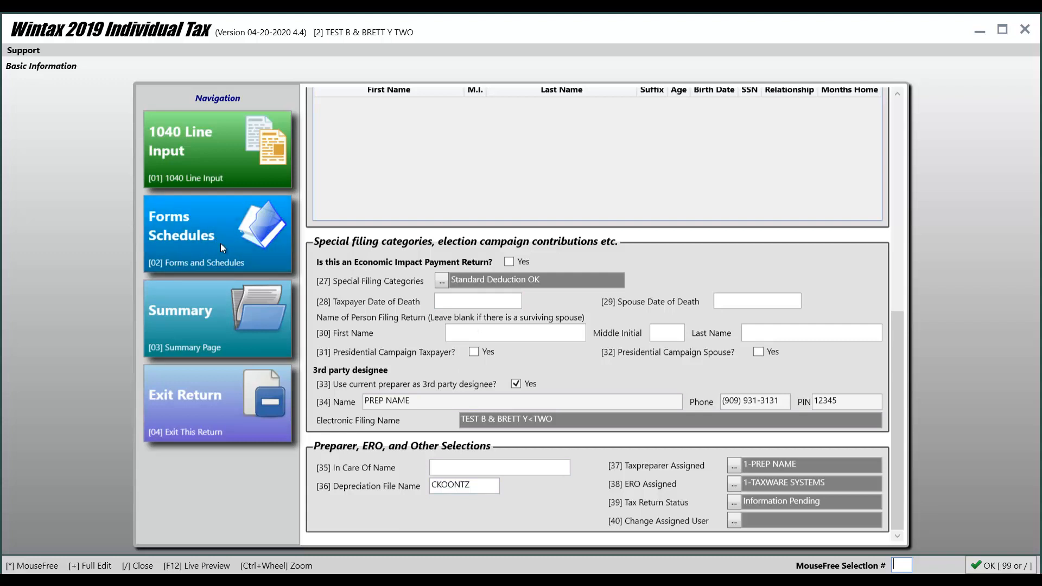
{"action": "left_click", "coordinate": [186, 231]}
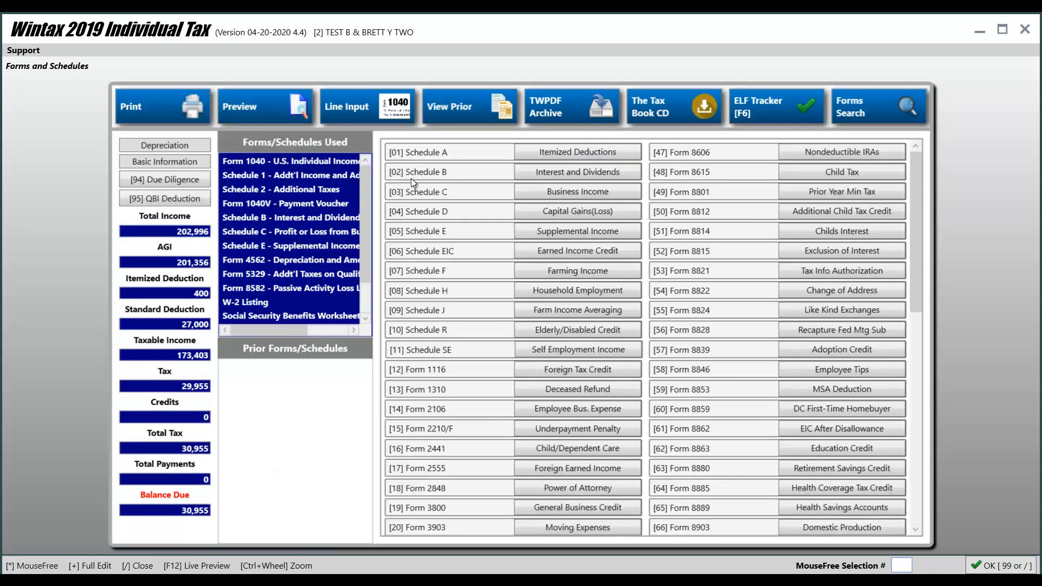
Step: Delete the Joint rental property from Schedule E and return to Forms and Schedules
{"action": "left_click", "coordinate": [536, 233]}
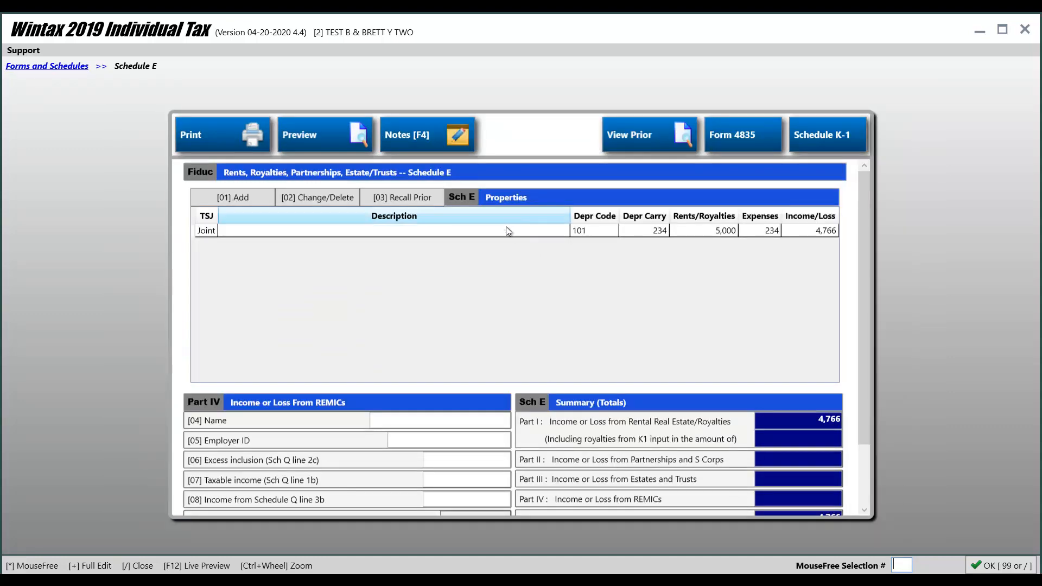
{"action": "left_click", "coordinate": [505, 238]}
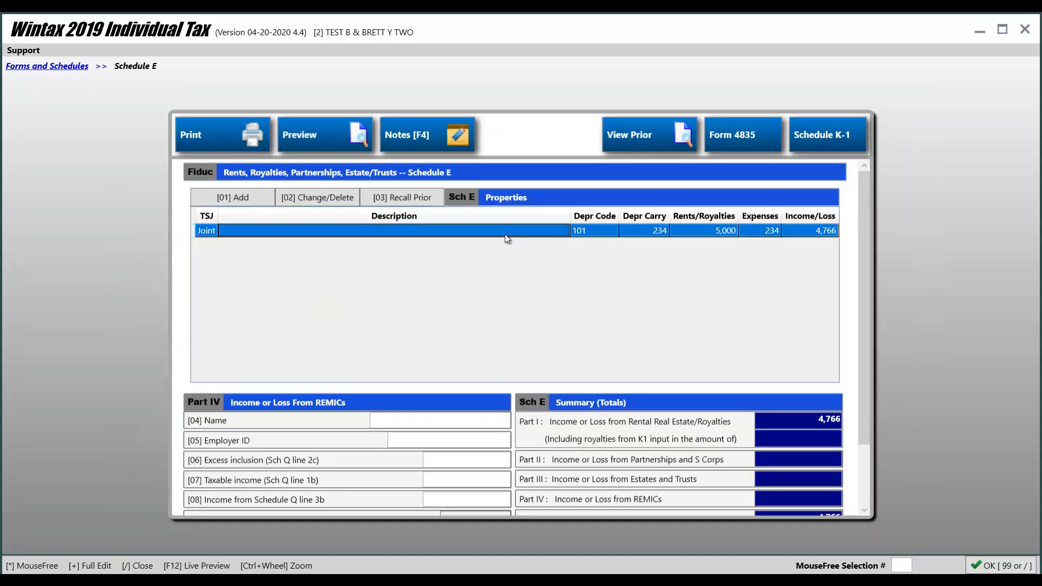
{"action": "key", "text": "Delete"}
{"action": "key", "text": "Return"}
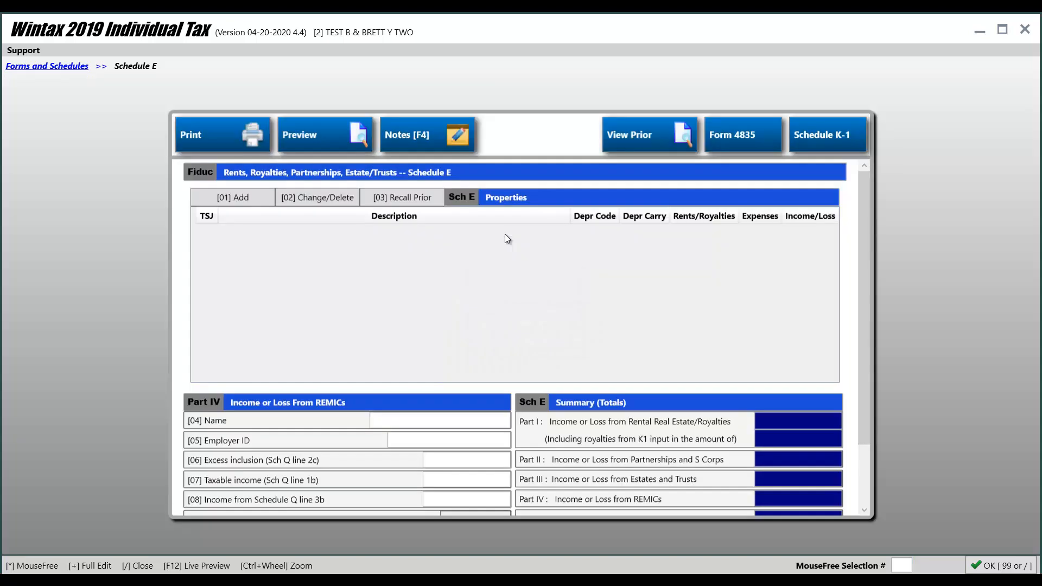
{"action": "key", "text": "slash"}
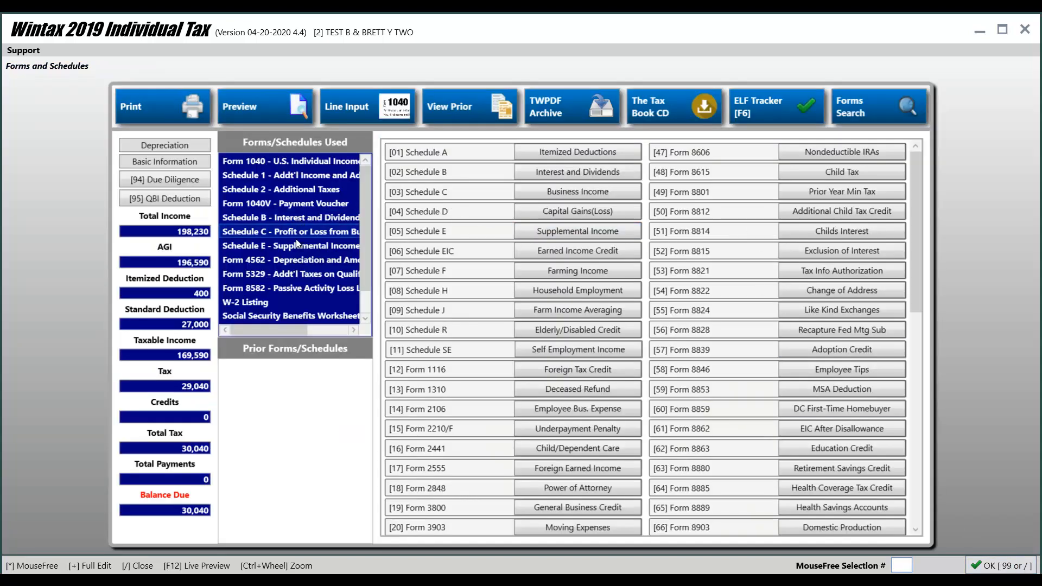
Step: Delete all the Form 4562 entries, Sch E 01 through Sch E 06, and return to Forms and Schedules
{"action": "left_click", "coordinate": [287, 261]}
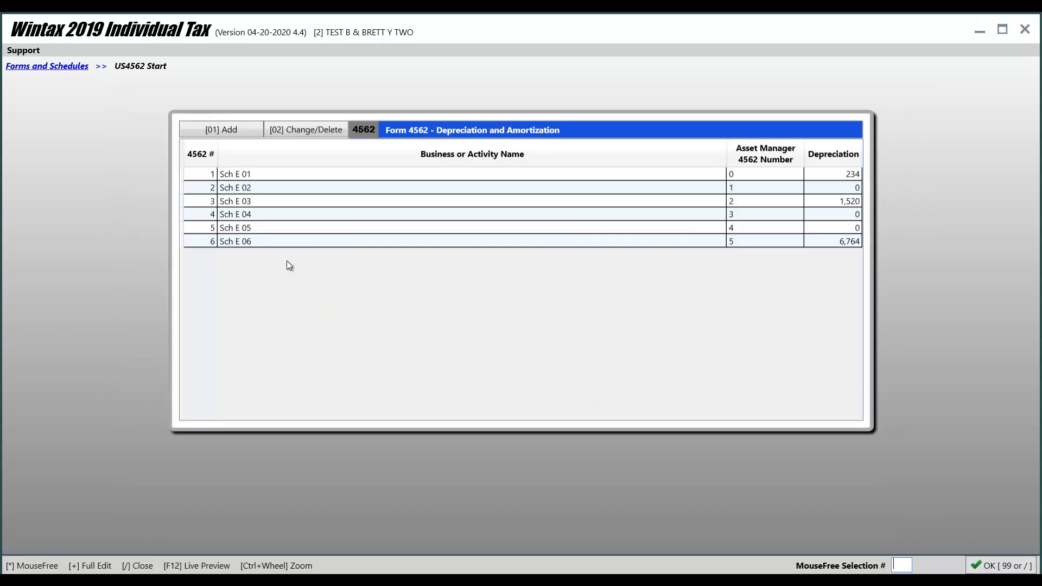
{"action": "left_click", "coordinate": [549, 176]}
{"action": "key", "text": "Delete"}
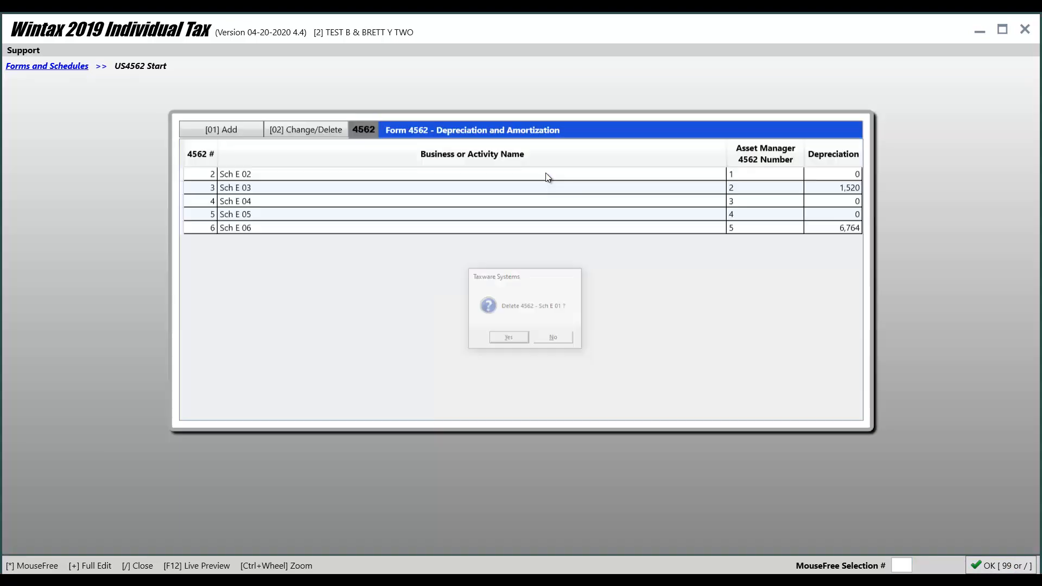
{"action": "key", "text": "Return"}
{"action": "left_click", "coordinate": [547, 173]}
{"action": "key", "text": "Delete"}
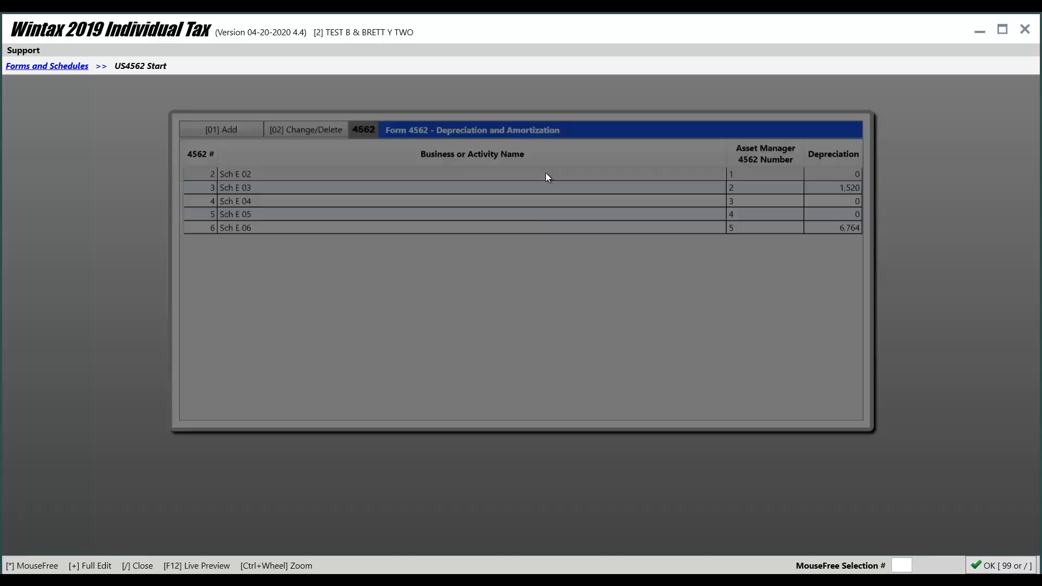
{"action": "key", "text": "Return"}
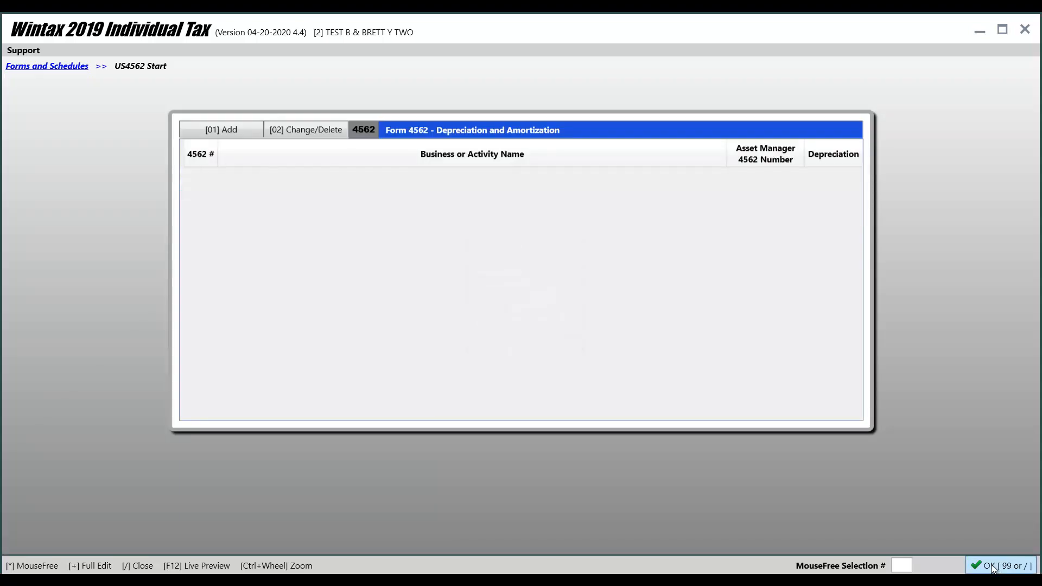
{"action": "left_click", "coordinate": [992, 568]}
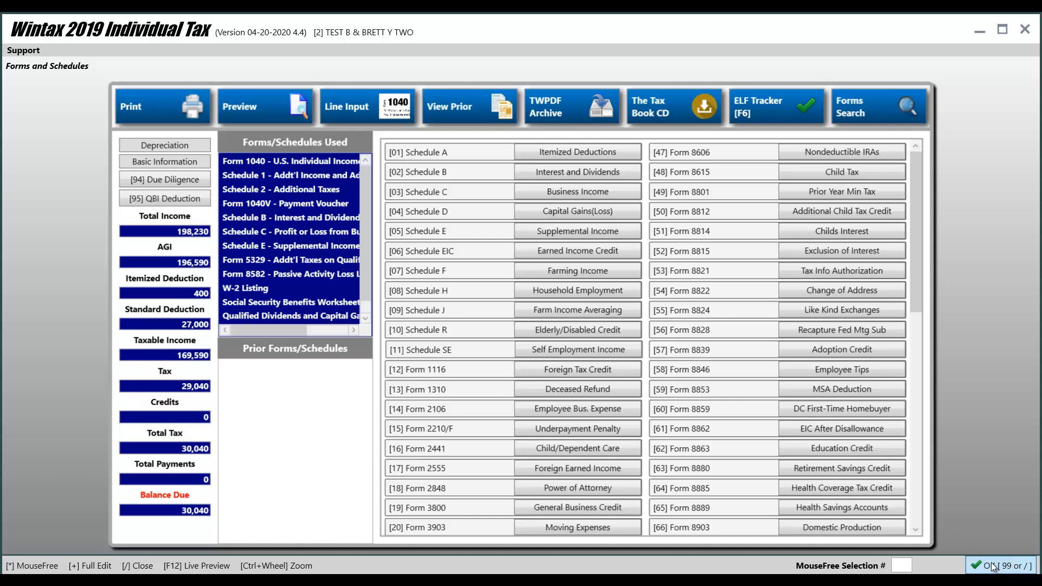
Step: Exit the return, recall the same test client and accept creating 4562s for each carry code
{"action": "left_click", "coordinate": [994, 568]}
{"action": "left_click", "coordinate": [994, 567]}
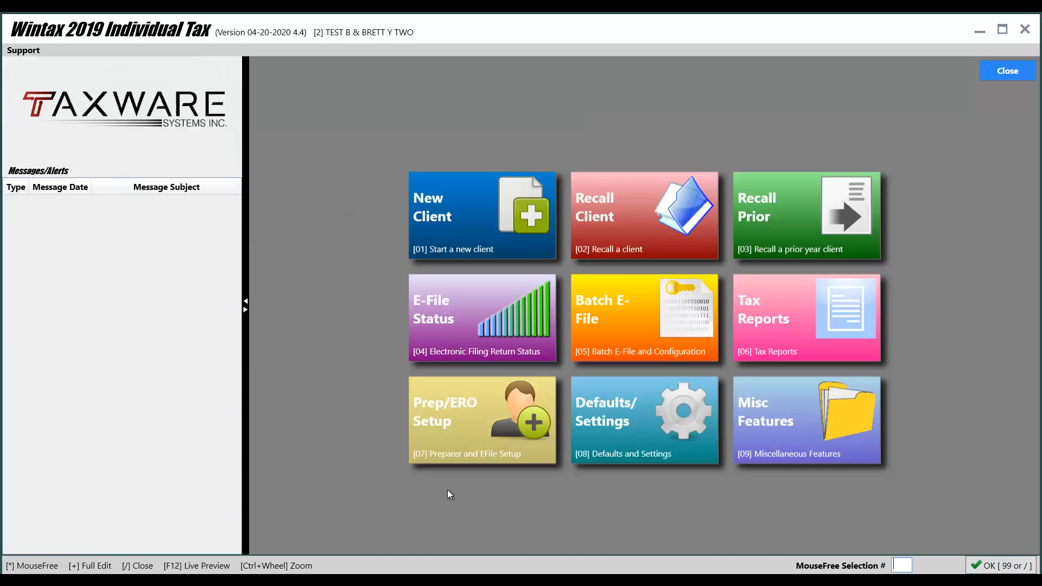
{"action": "left_click", "coordinate": [601, 202]}
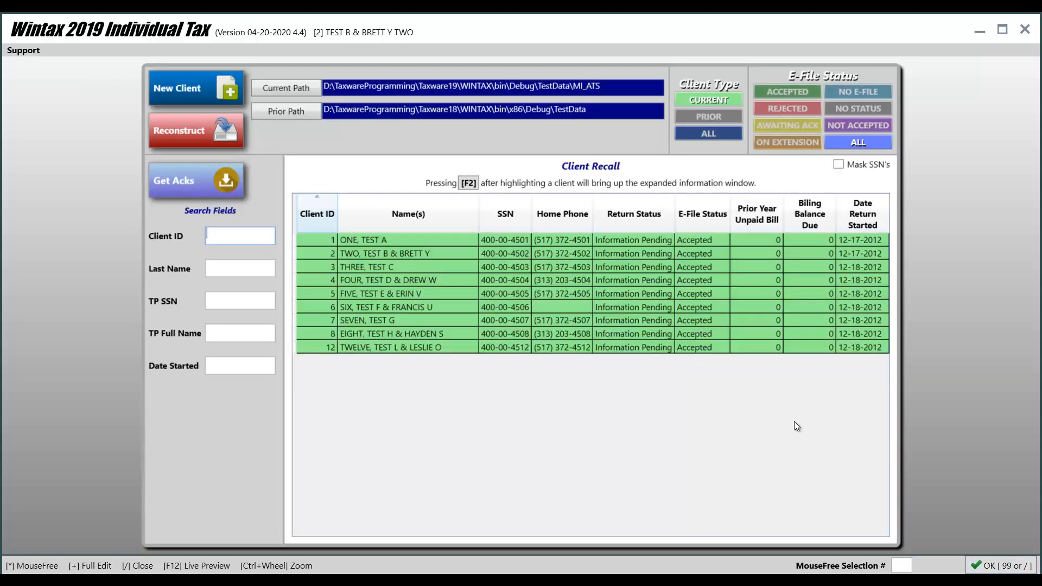
{"action": "double_click", "coordinate": [357, 253]}
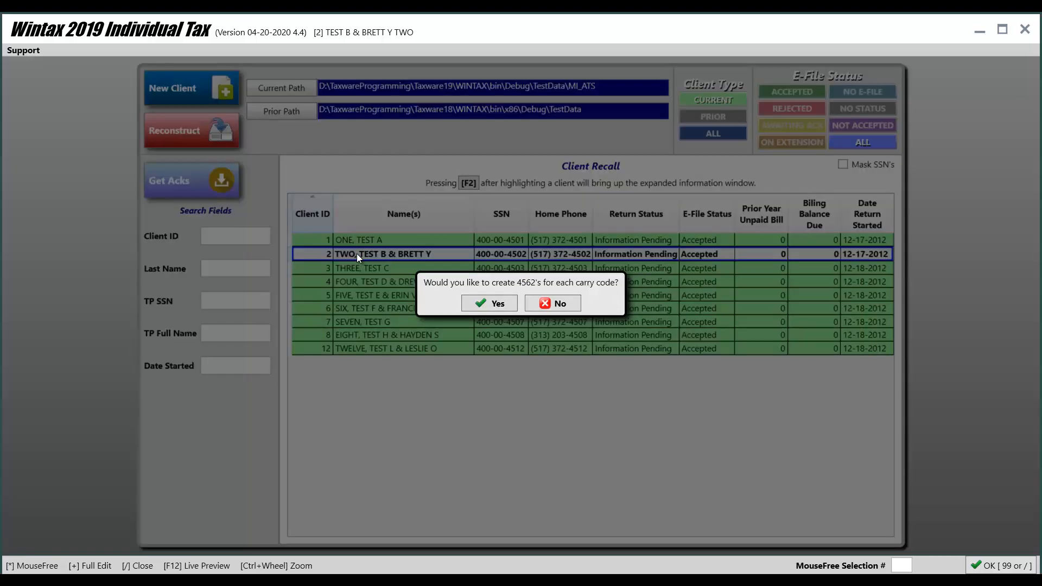
{"action": "left_click", "coordinate": [485, 307]}
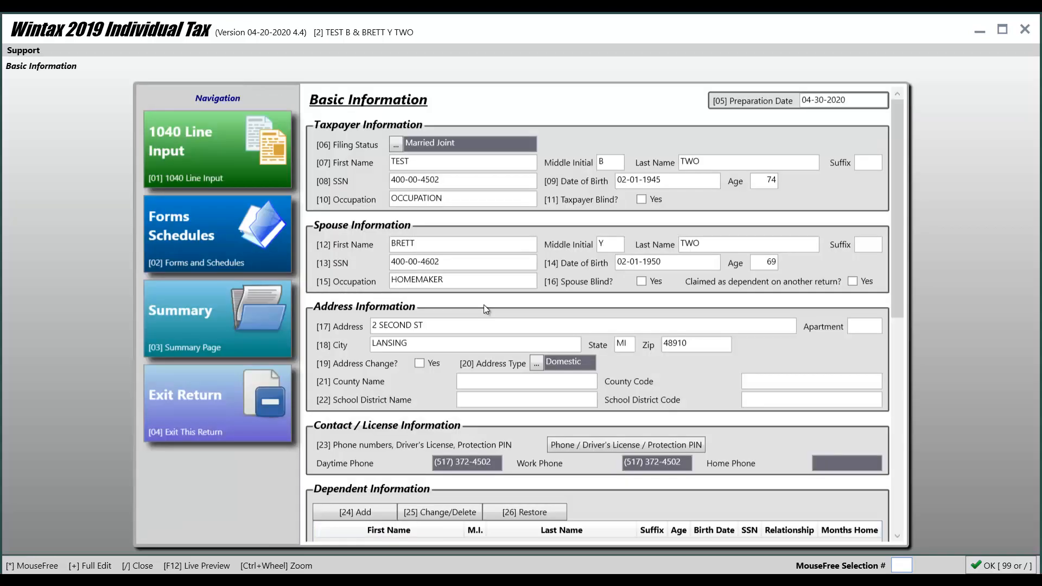
Step: Add a Schedule E rental property eligible for the qualified business income deduction, with payments received of 15,000
{"action": "left_click", "coordinate": [189, 228]}
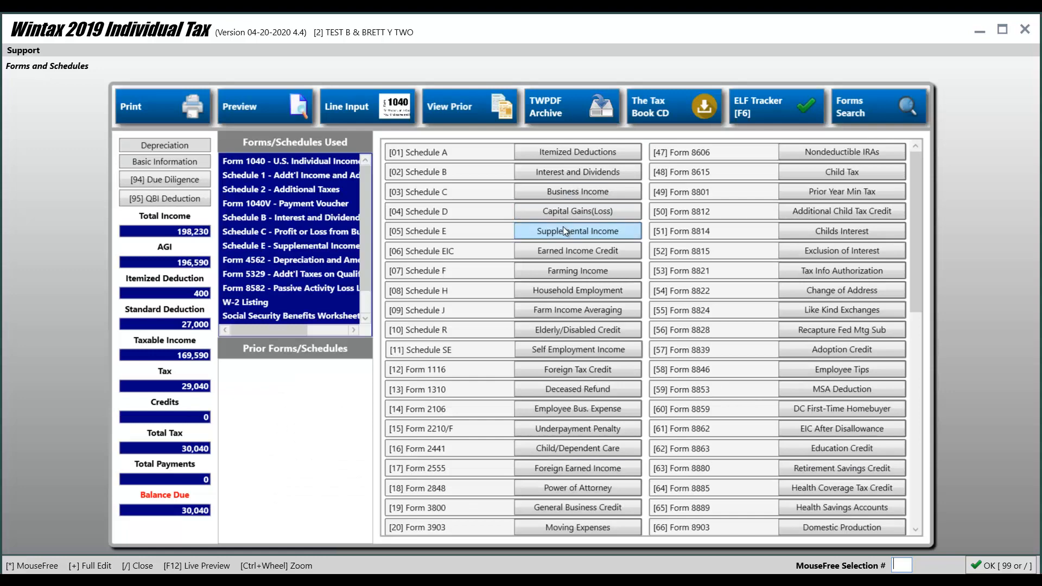
{"action": "left_click", "coordinate": [563, 231]}
{"action": "left_click", "coordinate": [244, 199]}
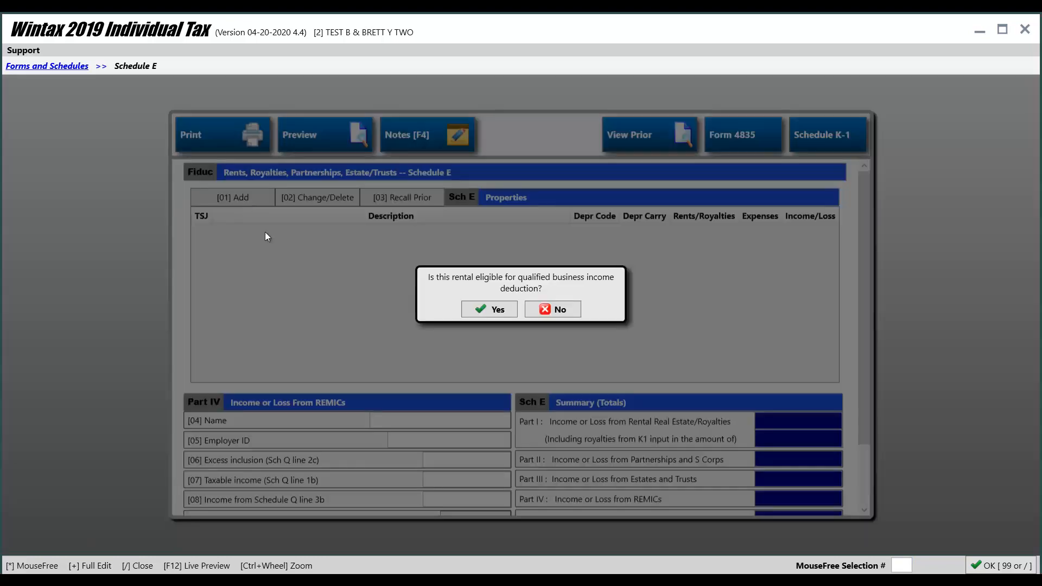
{"action": "left_click", "coordinate": [477, 314]}
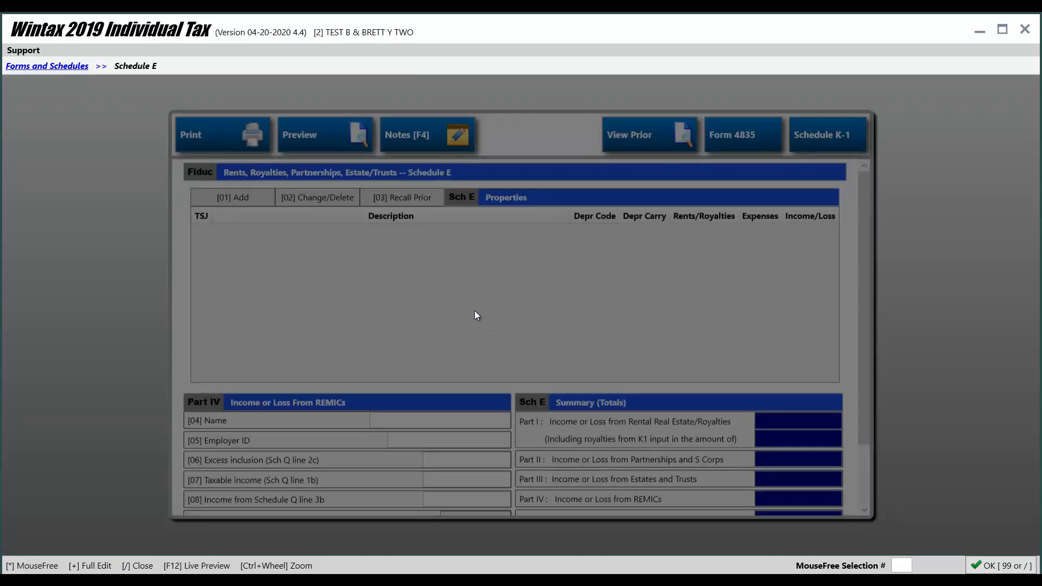
{"action": "left_click", "coordinate": [690, 446]}
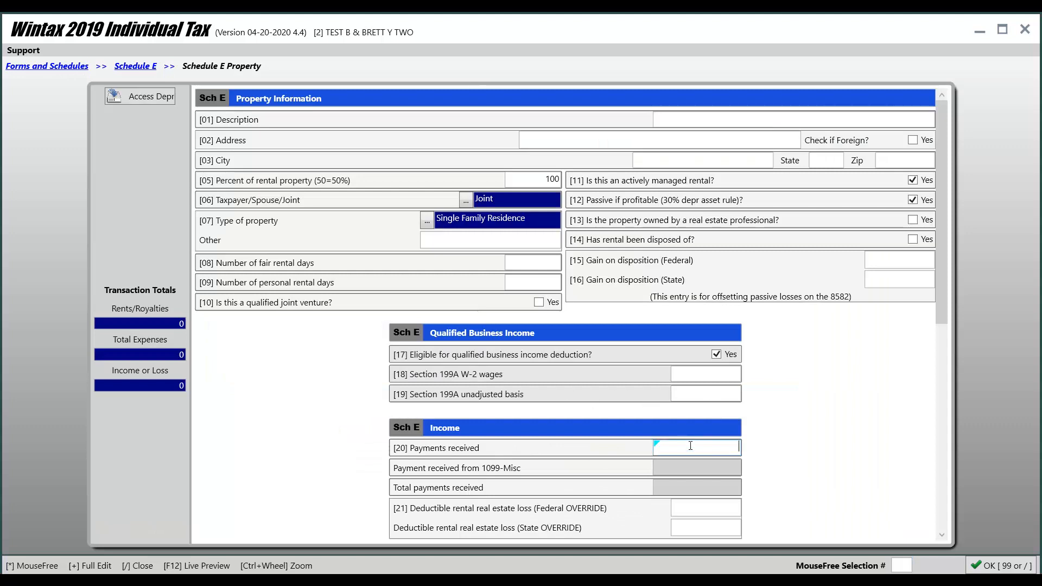
{"action": "type", "text": "15000"}
{"action": "key", "text": "Return"}
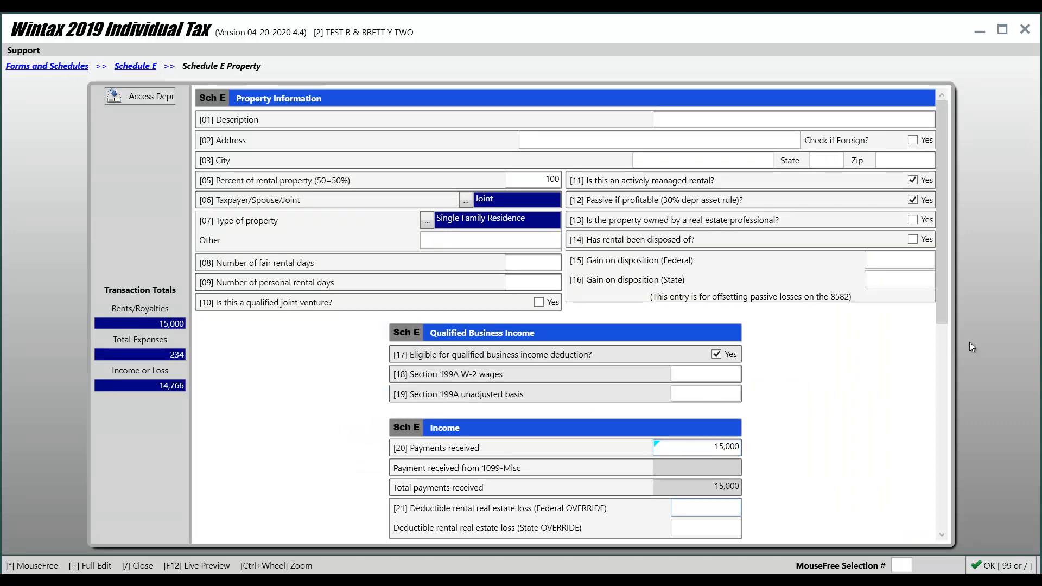
Step: Review the rental property's federal and state depreciation expense lines, then close the property and Schedule E
{"action": "scroll", "coordinate": [878, 373], "scroll_direction": "down", "scroll_amount": 5}
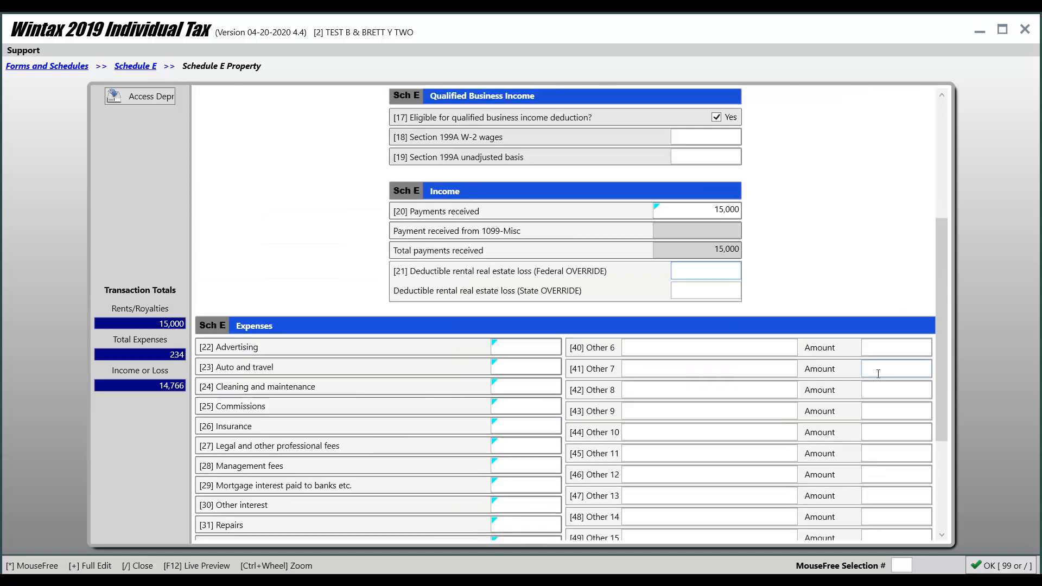
{"action": "scroll", "coordinate": [879, 373], "scroll_direction": "down", "scroll_amount": 4}
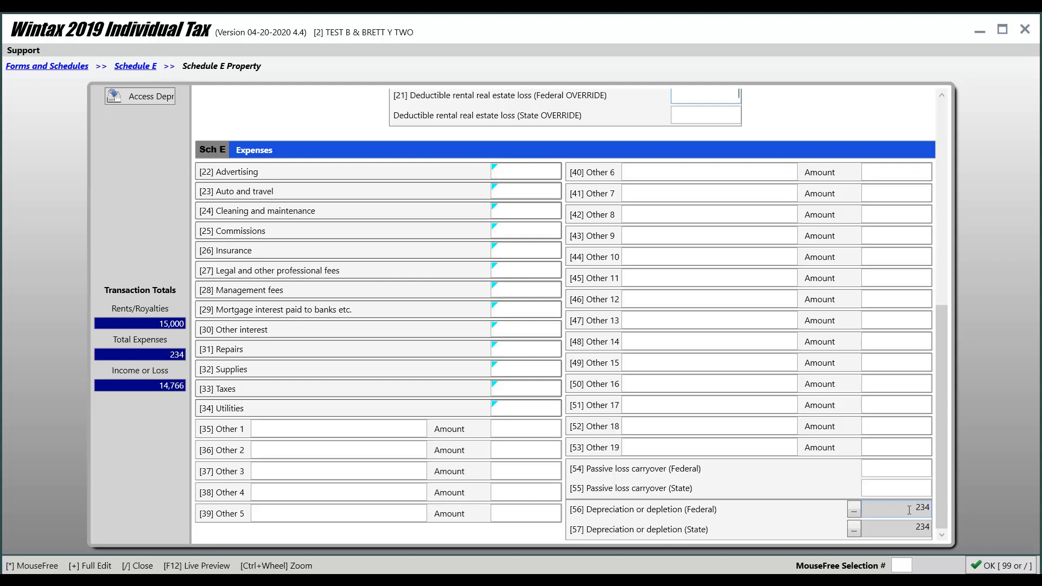
{"action": "left_click", "coordinate": [1011, 569]}
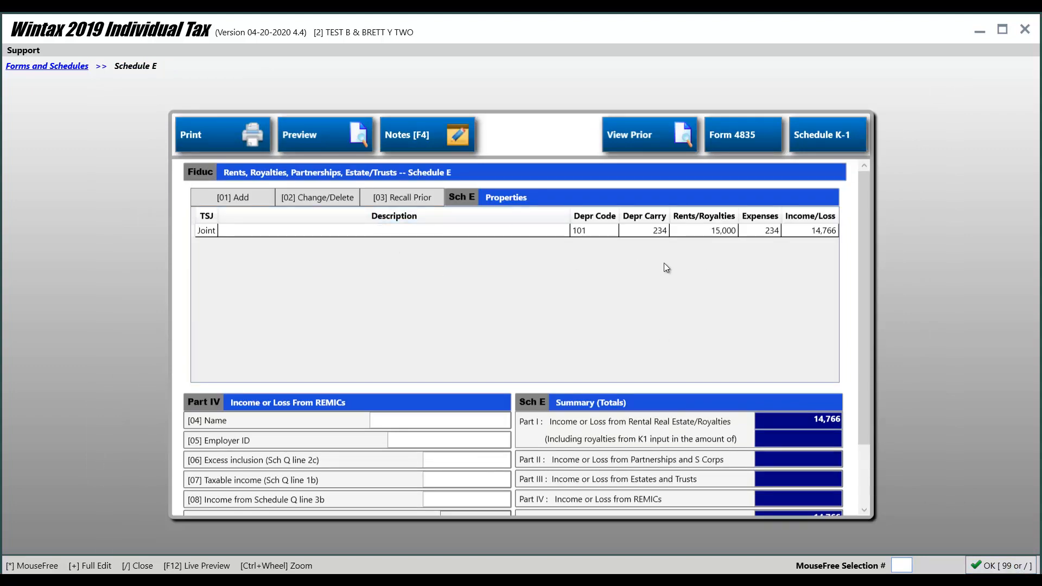
{"action": "left_click", "coordinate": [992, 568]}
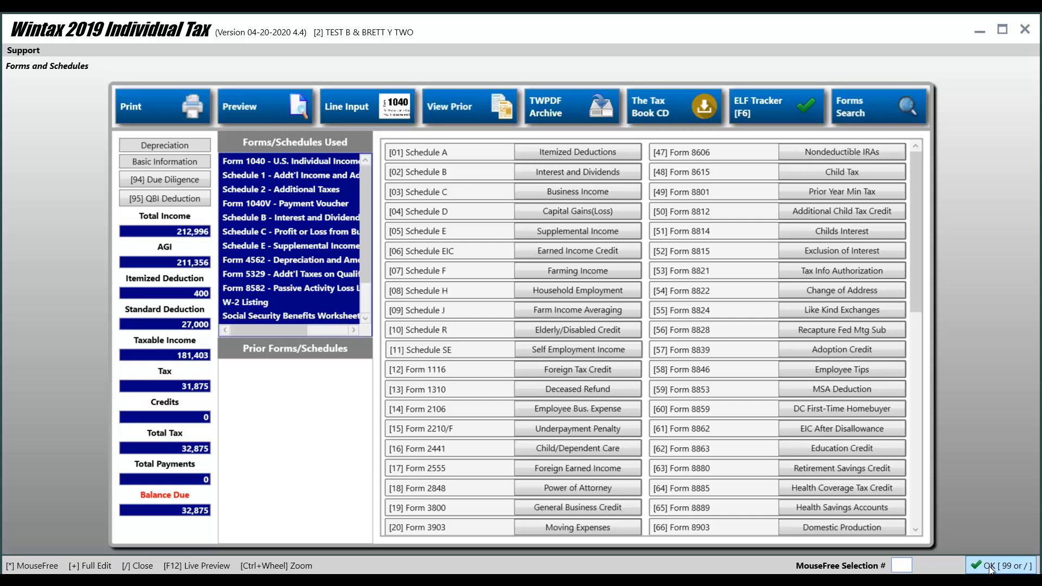
Step: From the return's Summary, open the depreciation report selections through Form Print, review them and close Depreciation Assets Manager
{"action": "left_click", "coordinate": [989, 567]}
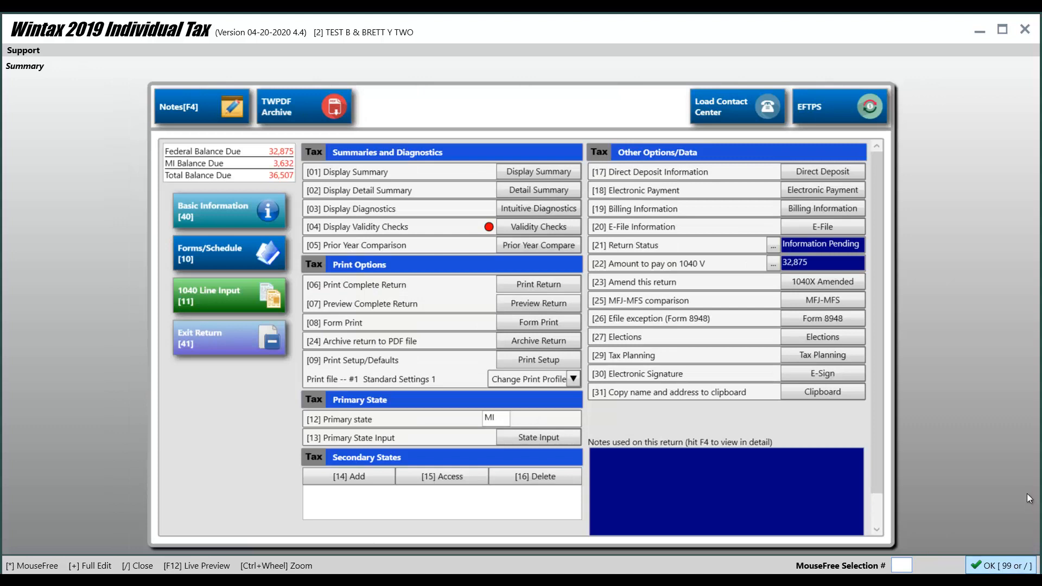
{"action": "left_click", "coordinate": [518, 324]}
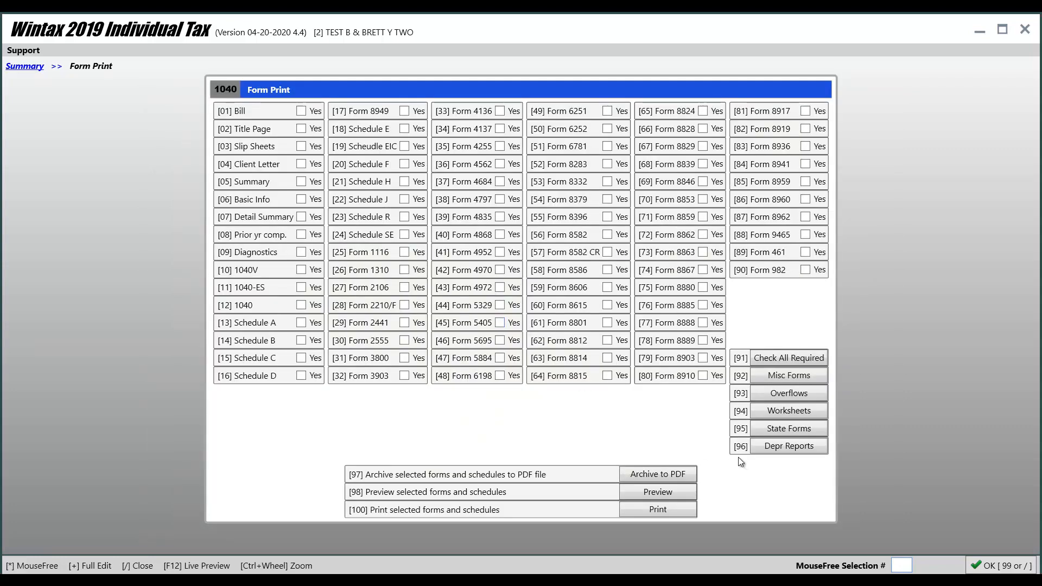
{"action": "left_click", "coordinate": [780, 448]}
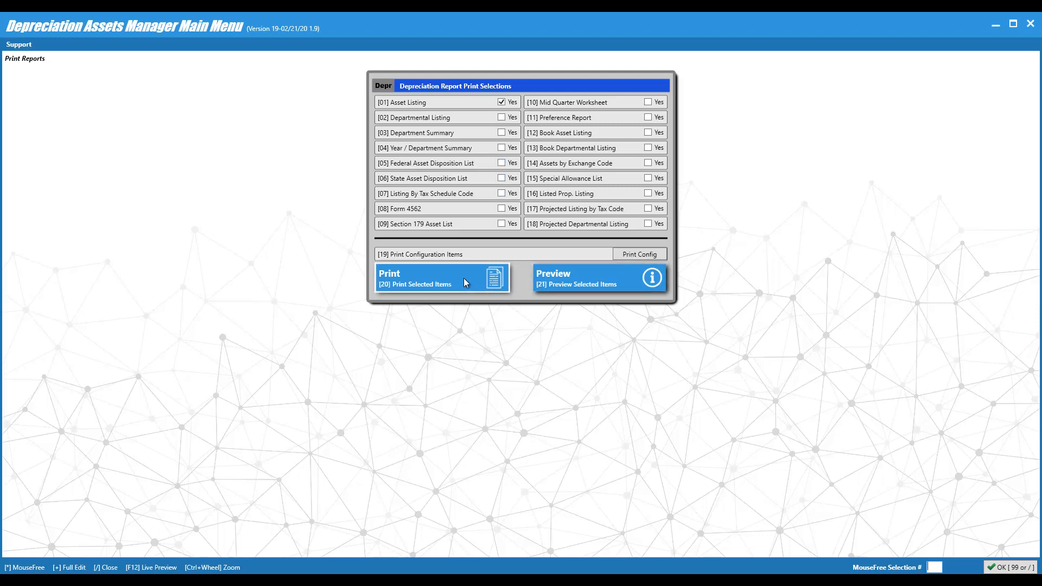
{"action": "left_click", "coordinate": [997, 567]}
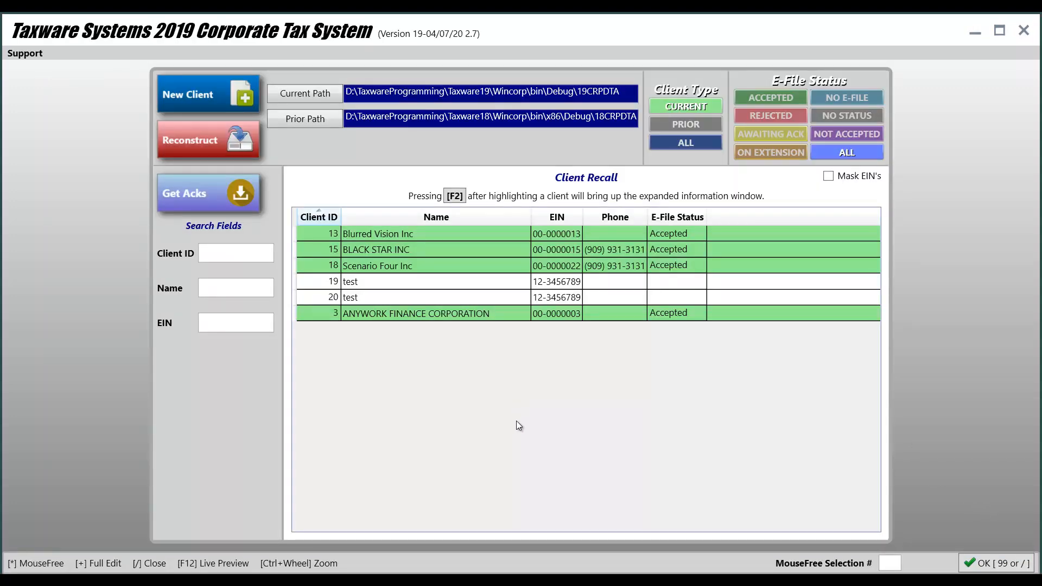
Step: Recall ANYWORK FINANCE CORPORATION, check the depreciation file name field in its Basic Information, and return to the return's main menu
{"action": "double_click", "coordinate": [385, 312]}
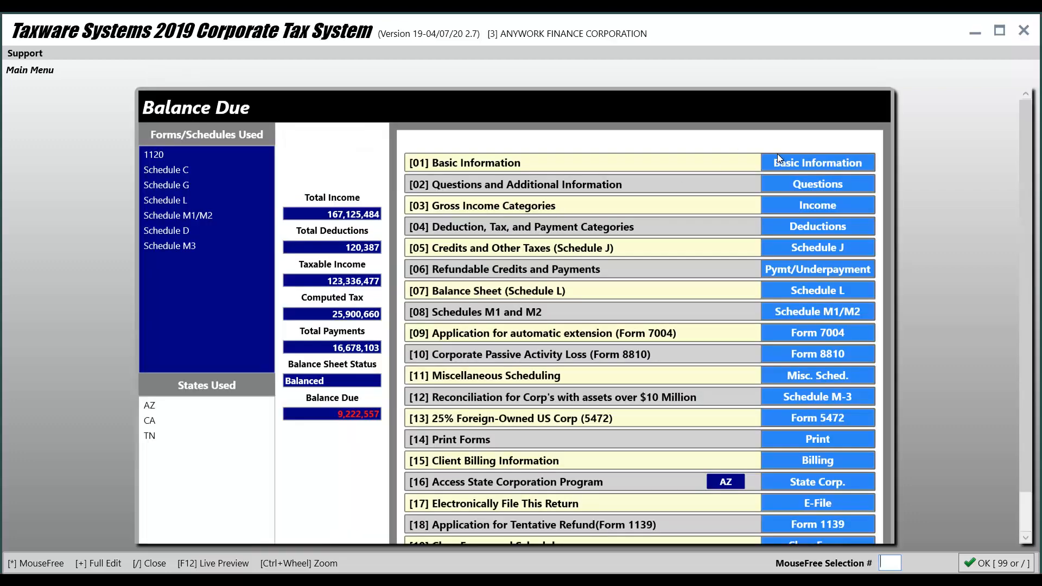
{"action": "left_click", "coordinate": [781, 163]}
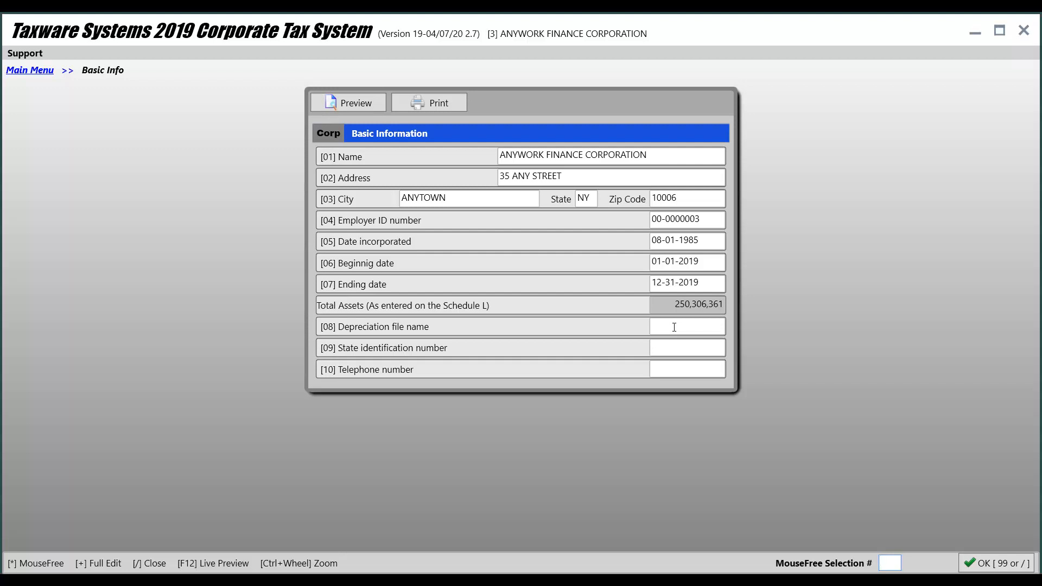
{"action": "left_click", "coordinate": [675, 327]}
{"action": "left_click", "coordinate": [992, 566]}
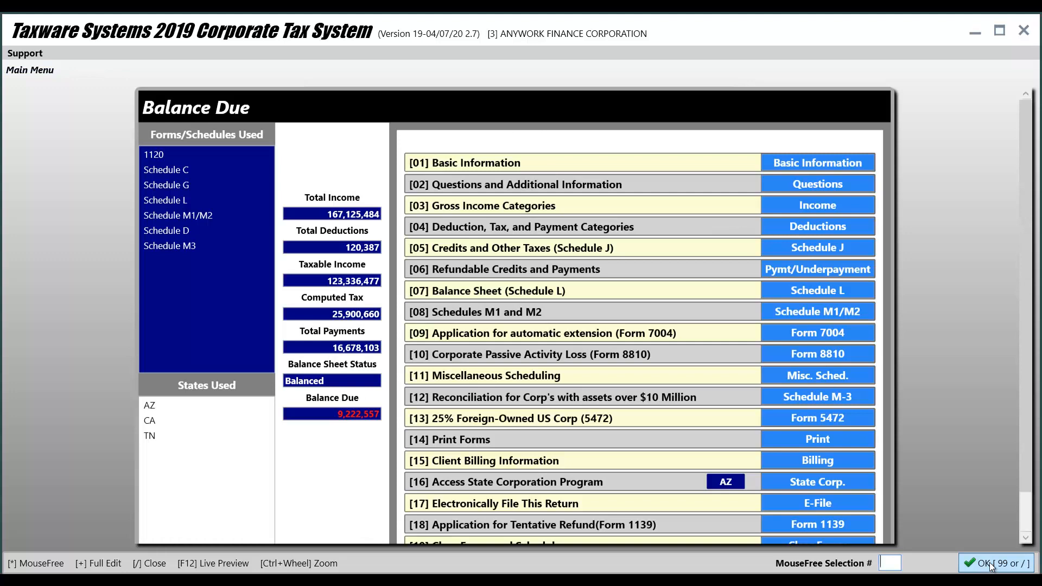
Step: From the Form 4562 depreciation line in Deductions, access Depreciation Assets Manager and recall the existing client listed directly above ELITE
{"action": "left_click", "coordinate": [807, 230]}
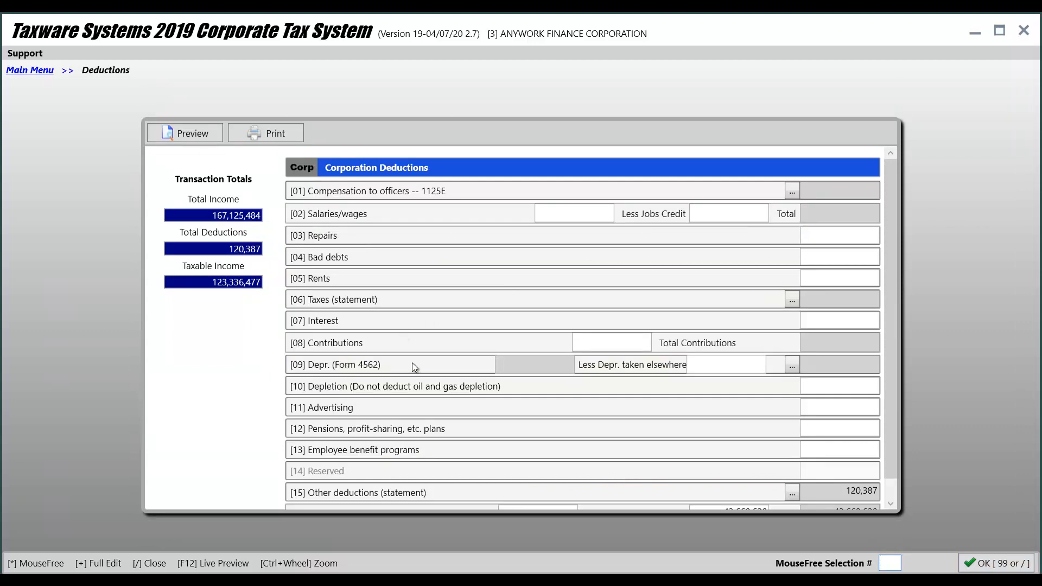
{"action": "left_click", "coordinate": [792, 365]}
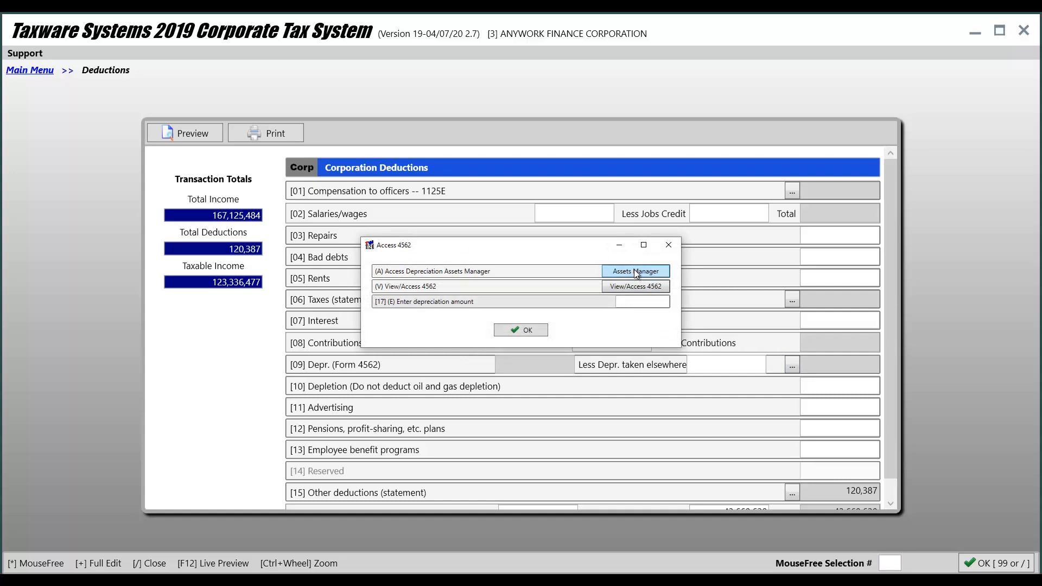
{"action": "left_click", "coordinate": [637, 272]}
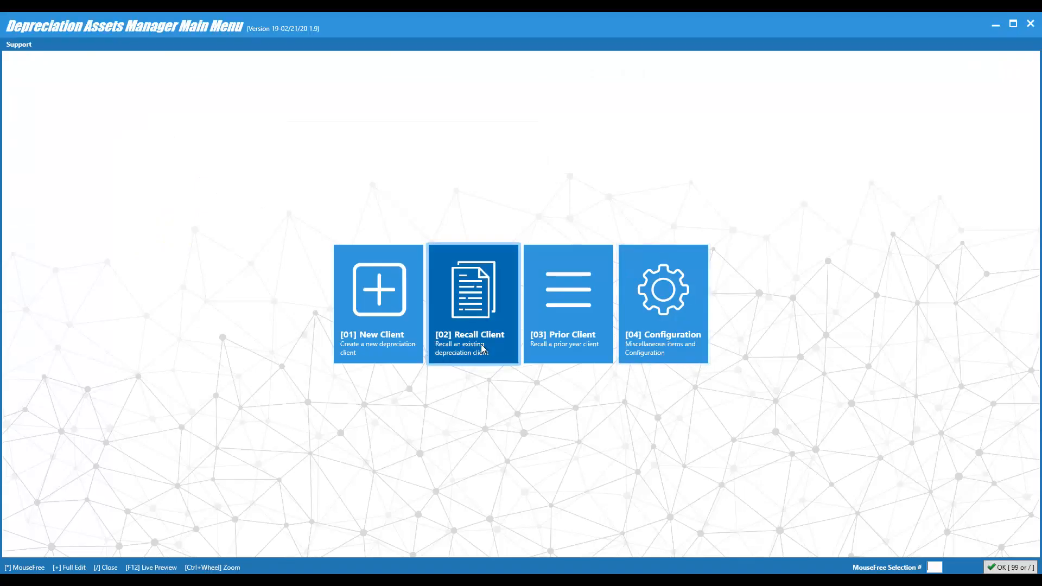
{"action": "left_click", "coordinate": [473, 338]}
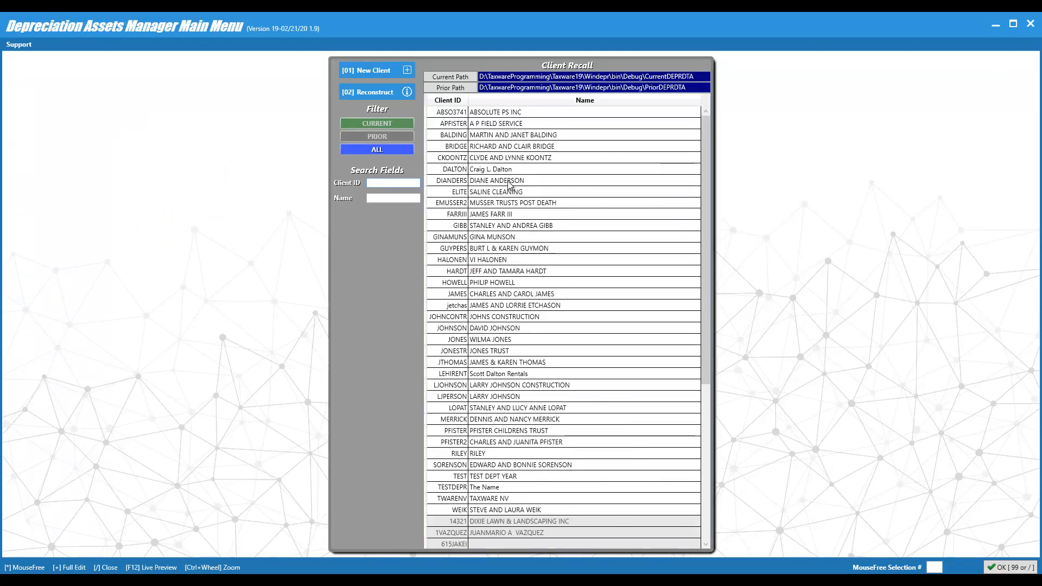
{"action": "double_click", "coordinate": [479, 179]}
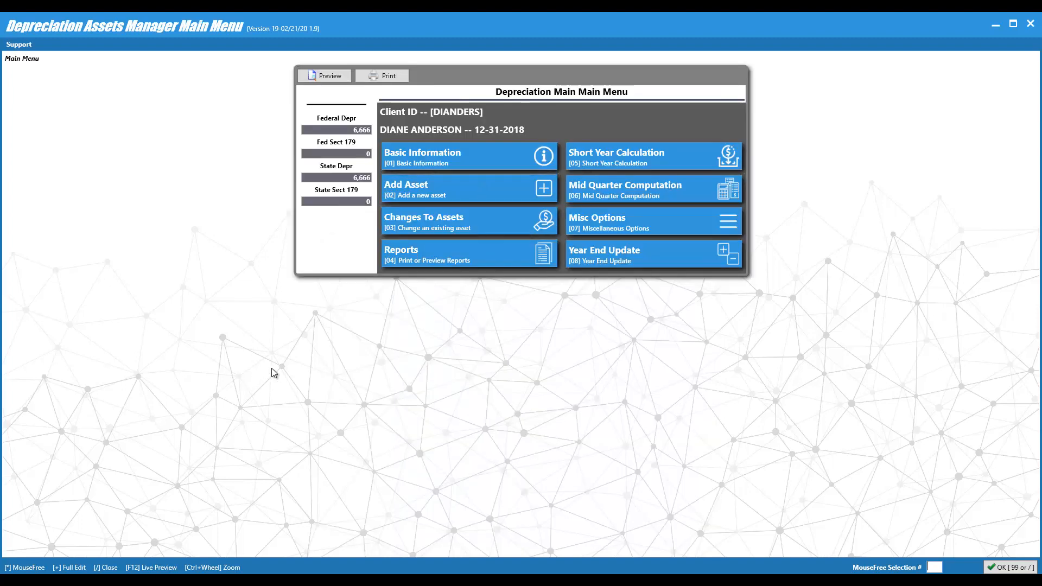
Step: Close Depreciation Assets Manager, accept carrying depreciation data to the Schedule L Assets Ending column, and dismiss the year end date notice
{"action": "left_click", "coordinate": [1005, 567]}
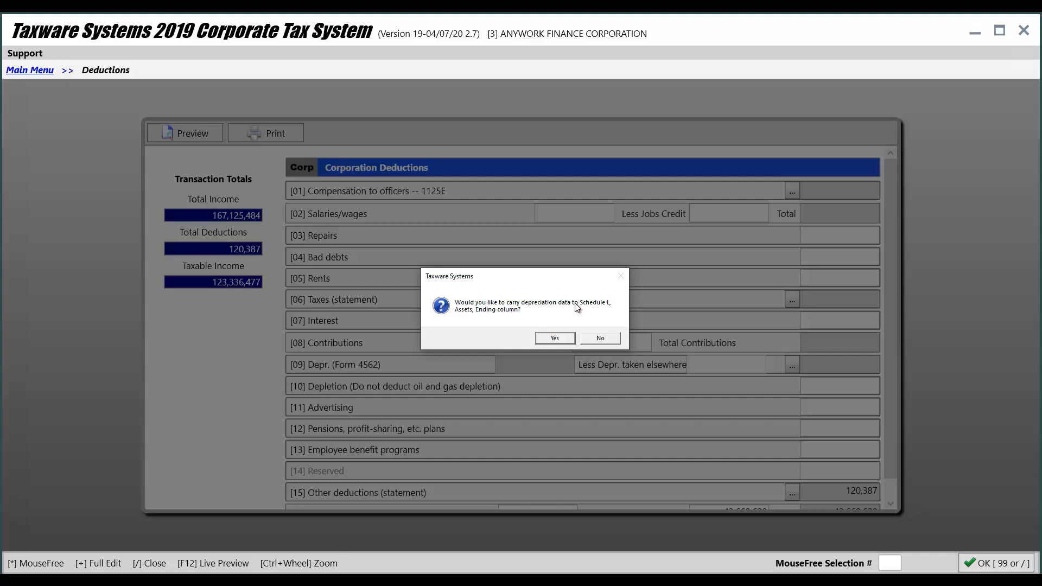
{"action": "left_click", "coordinate": [552, 340]}
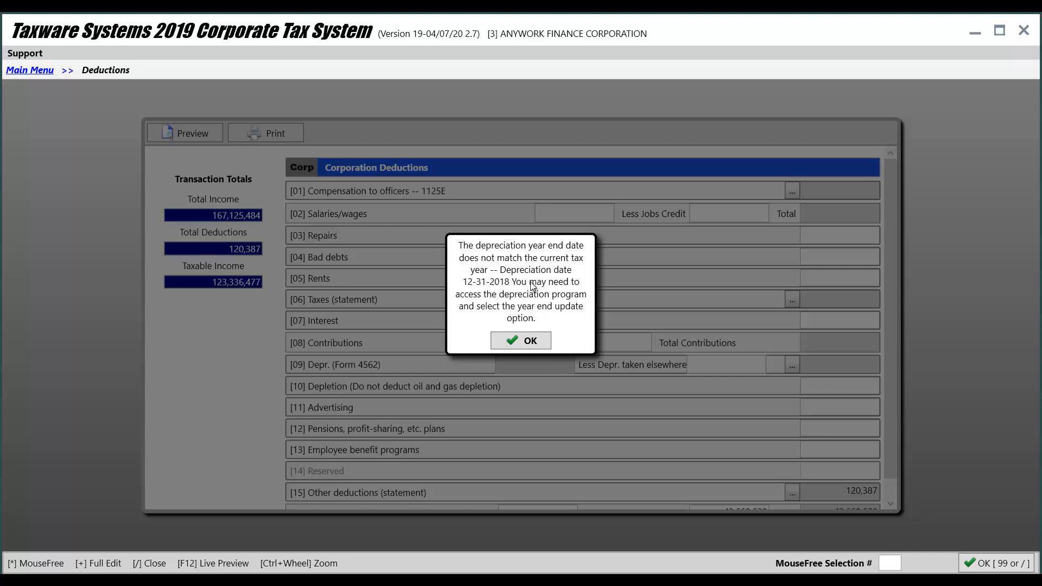
{"action": "left_click", "coordinate": [526, 342]}
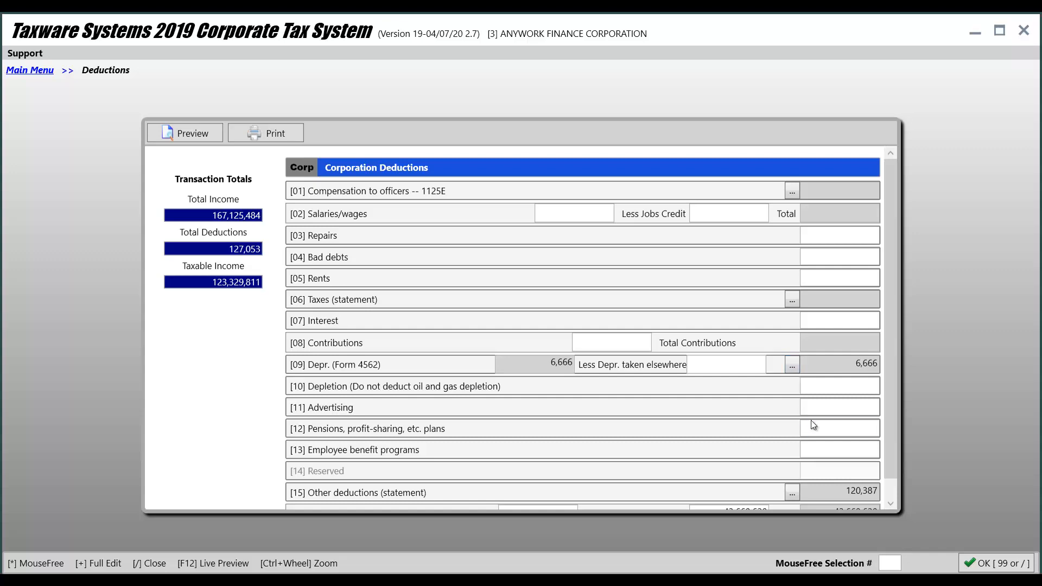
Step: Close the corporation deductions and check the depreciation file name linked in Basic Information
{"action": "left_click", "coordinate": [981, 561]}
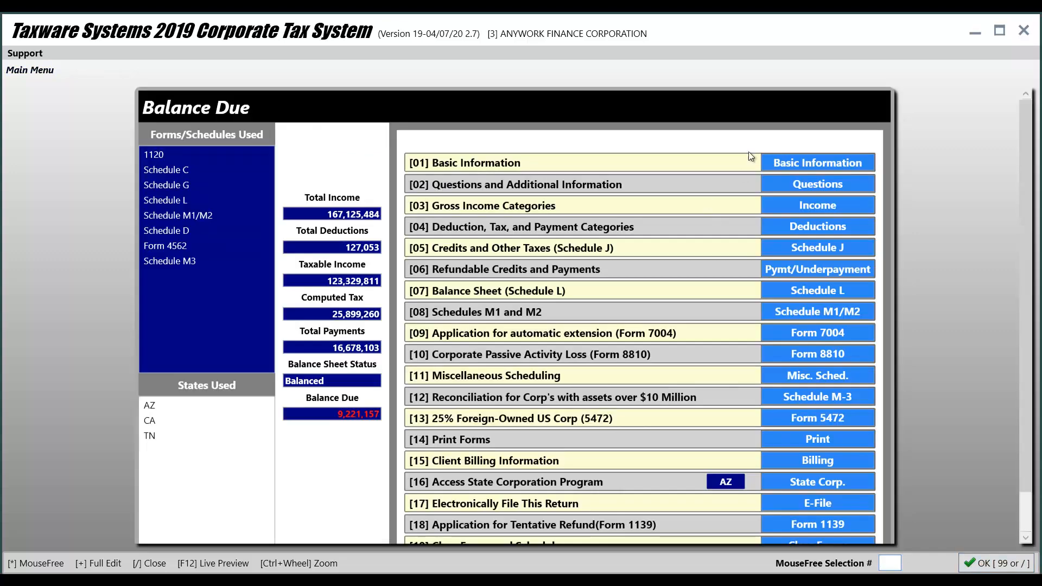
{"action": "left_click", "coordinate": [782, 165]}
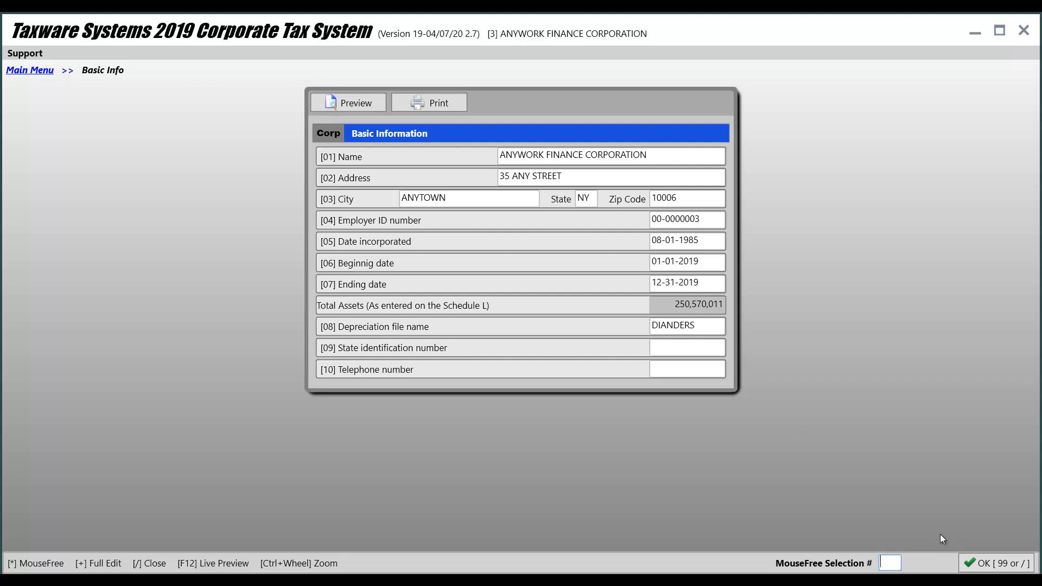
{"action": "left_click", "coordinate": [703, 326]}
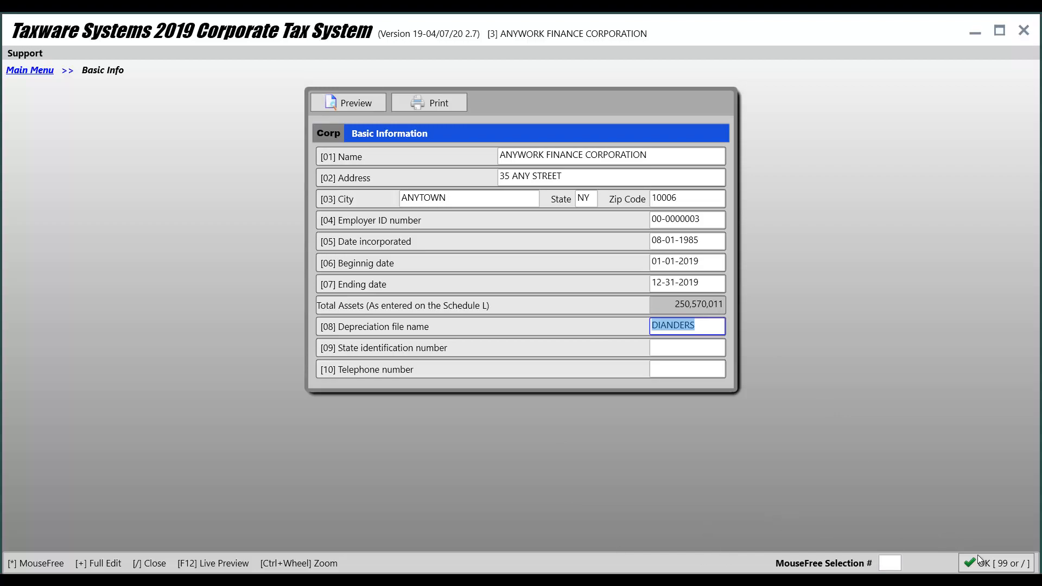